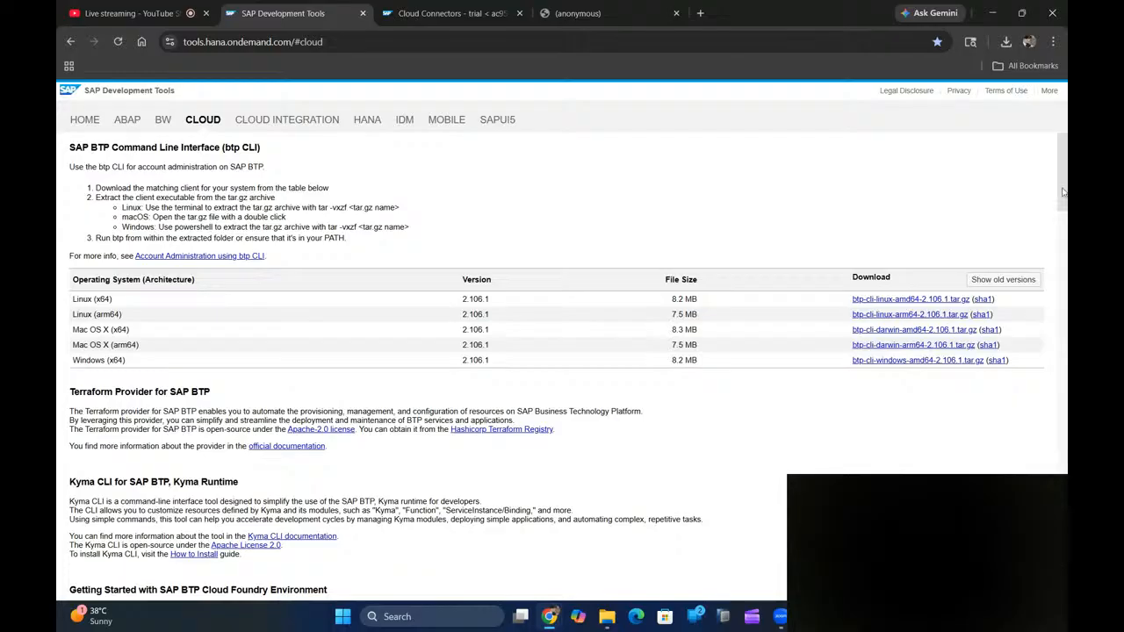
- Scroll to the SAP BTP Command Line Interface download table (version 2.106.1) and open the Start menu
mouse_move(1063, 192)
mouse_down()
mouse_move(1064, 203)
mouse_move(1068, 178)
mouse_up()
click(343, 616)
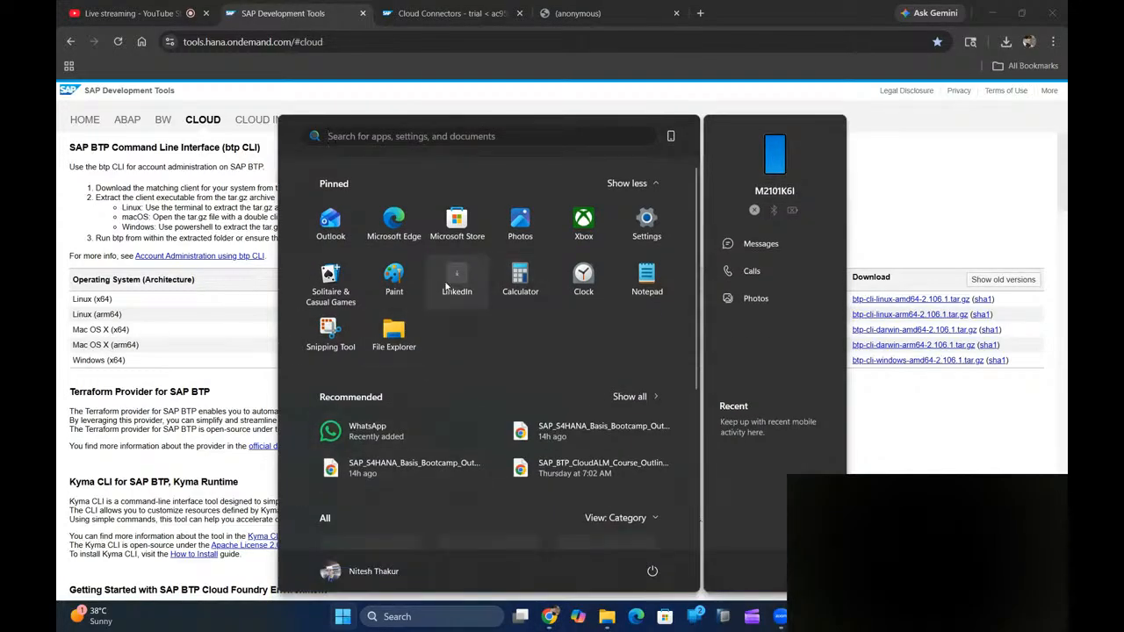
- Launch Paint and draw a wide rectangle across the bottom of the canvas
click(390, 297)
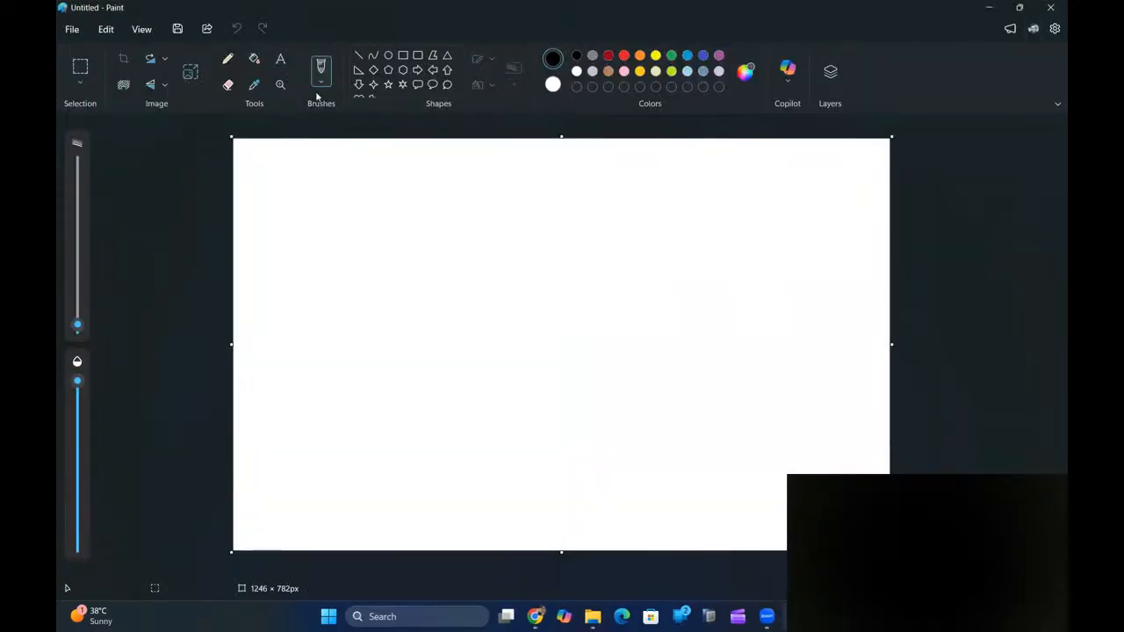
click(403, 56)
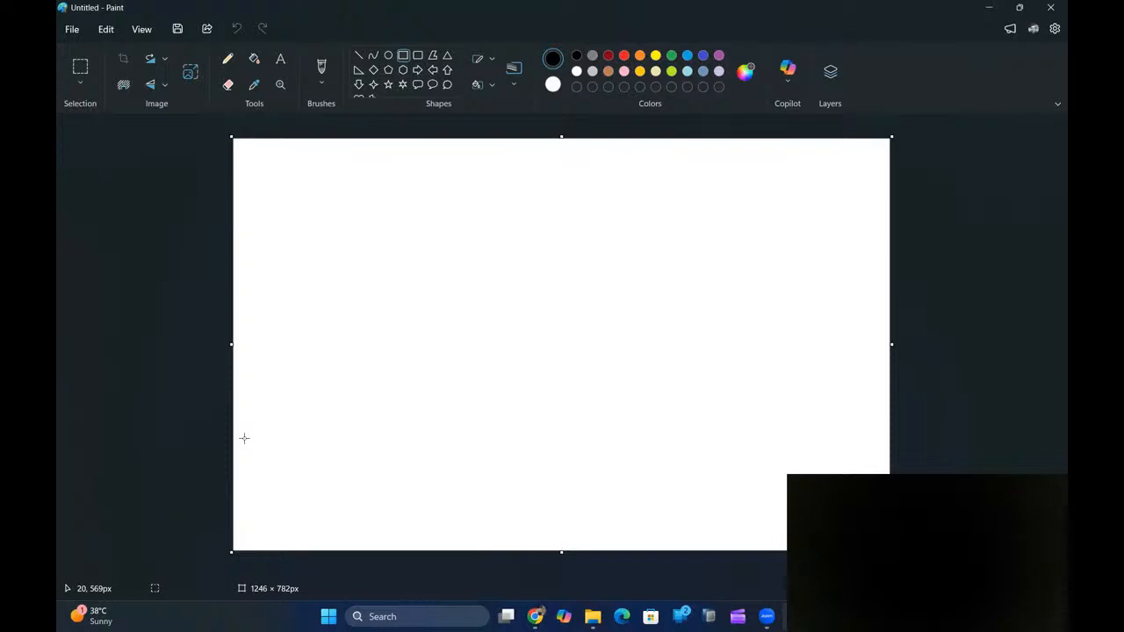
drag(239, 432, 875, 546)
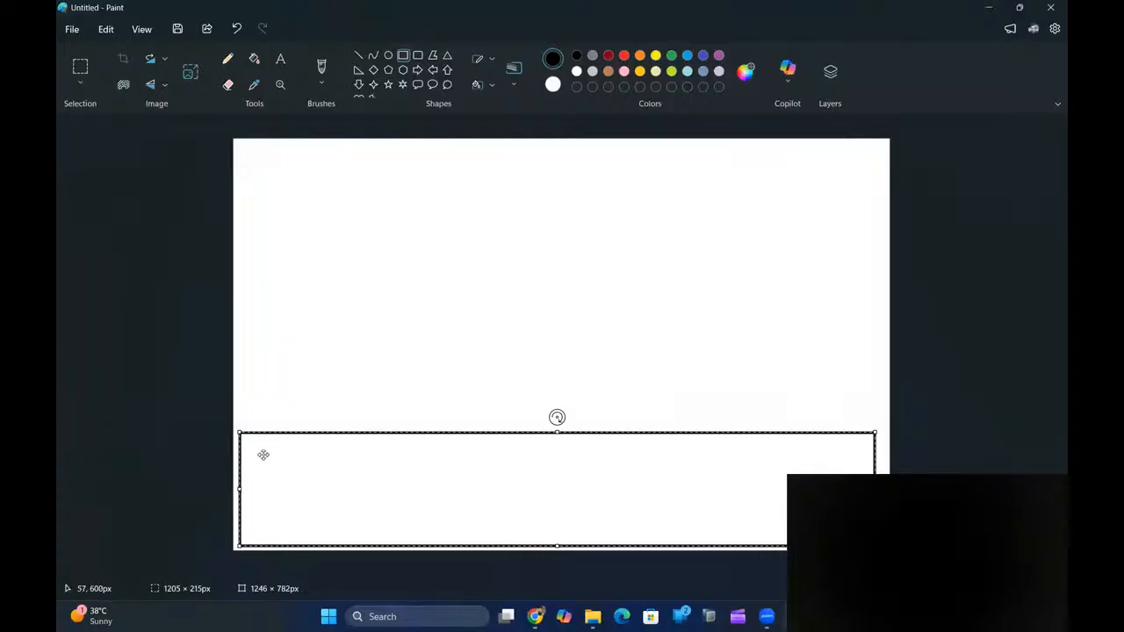
click(401, 57)
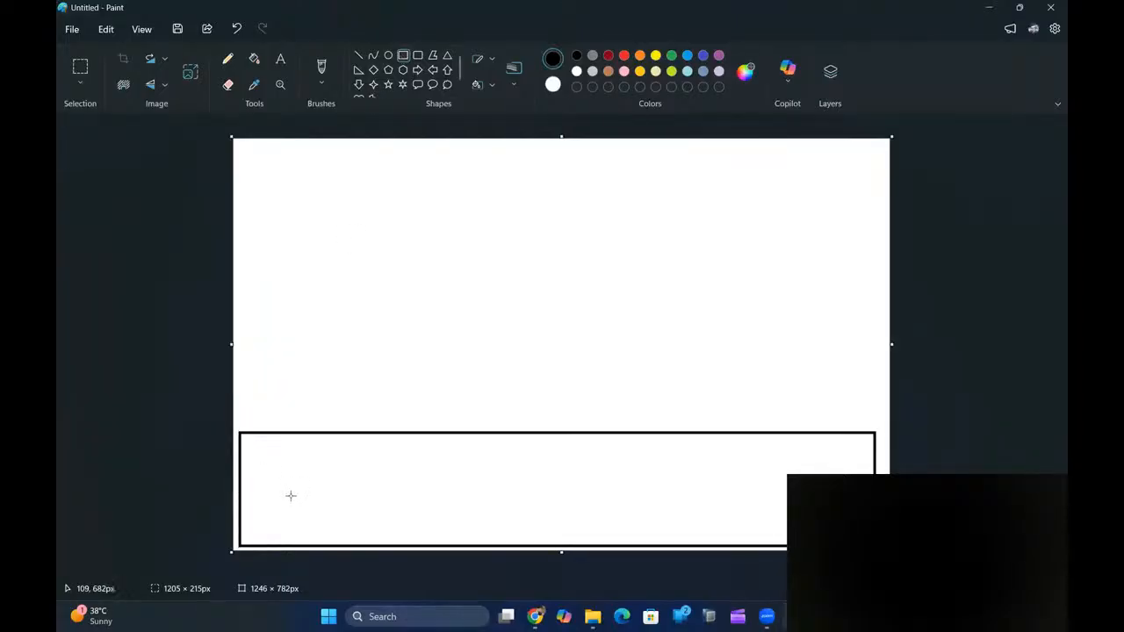
- Draw four smaller boxes side by side inside the wide rectangle
drag(255, 453, 353, 518)
drag(384, 451, 484, 507)
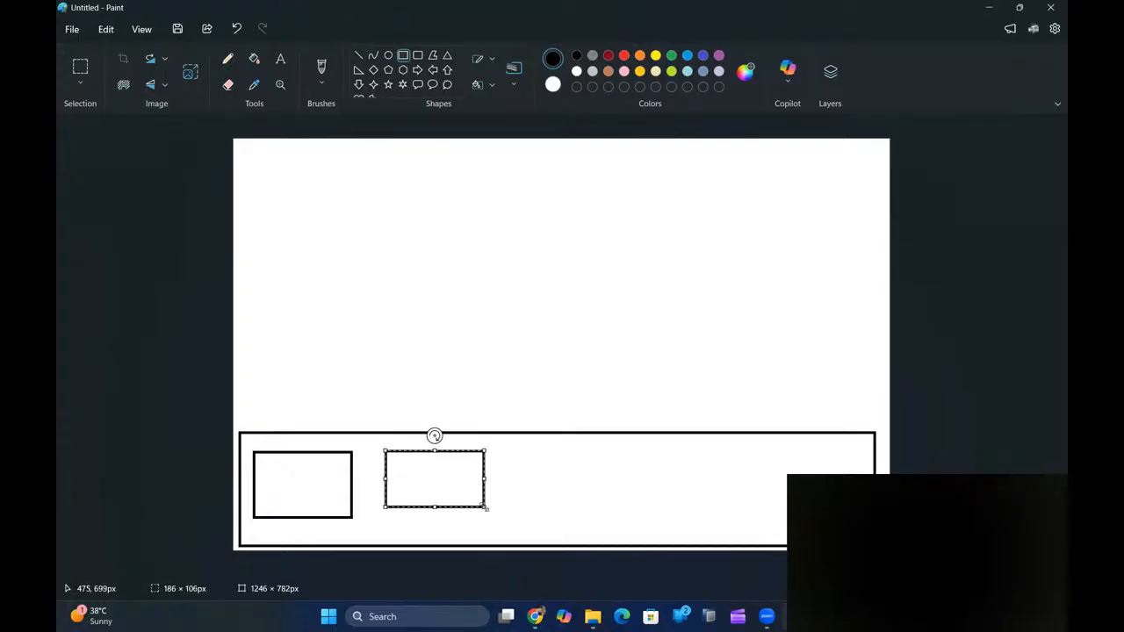
drag(517, 452, 618, 511)
drag(651, 455, 779, 526)
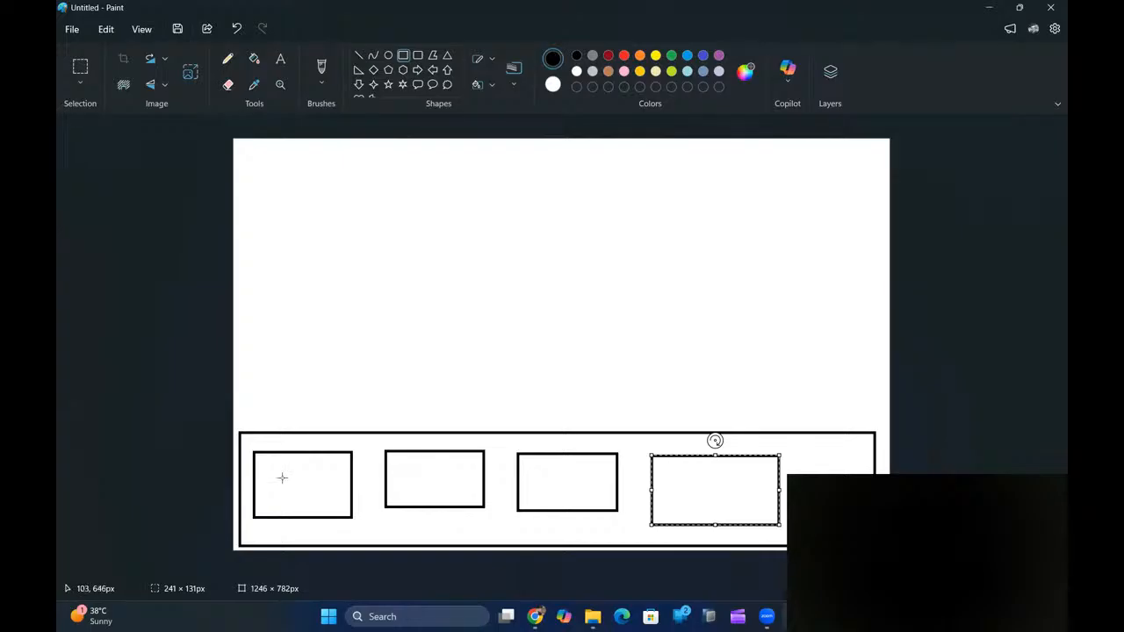
click(280, 59)
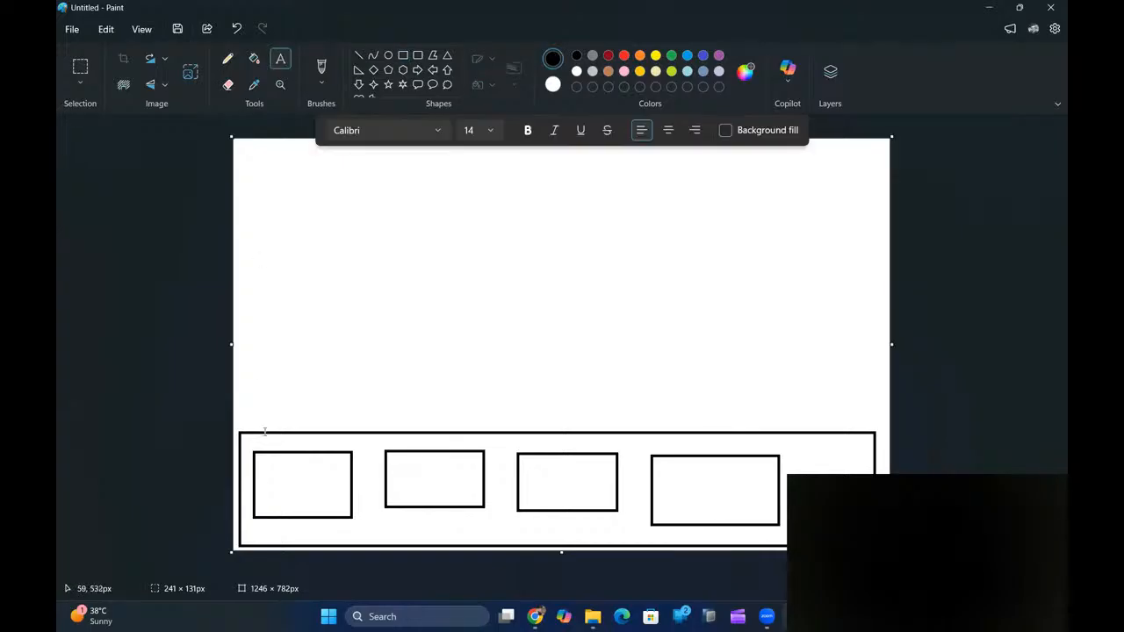
- Label the four boxes s/4, ecc, crm and srm/etc
click(271, 480)
click(417, 476)
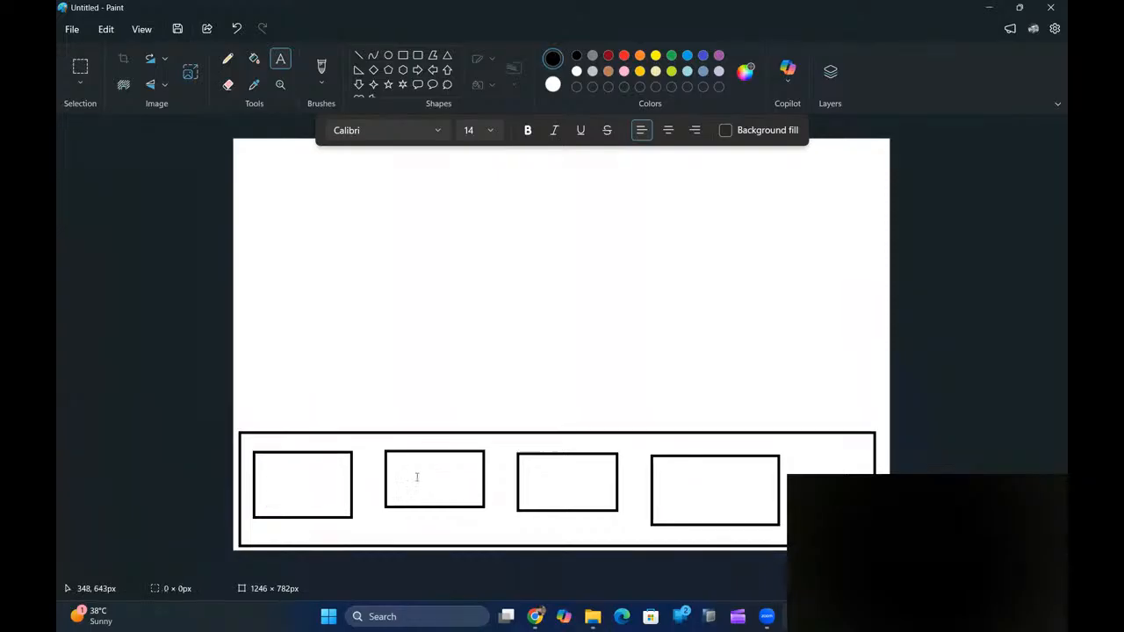
click(417, 476)
text(ecc)
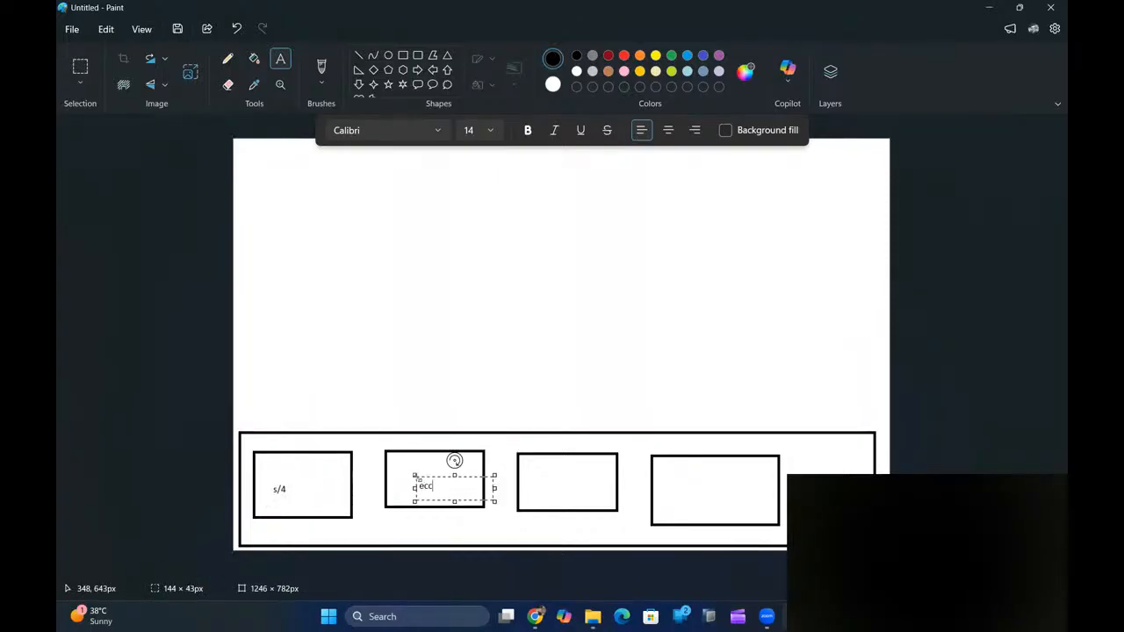
click(532, 478)
click(533, 477)
text(crm)
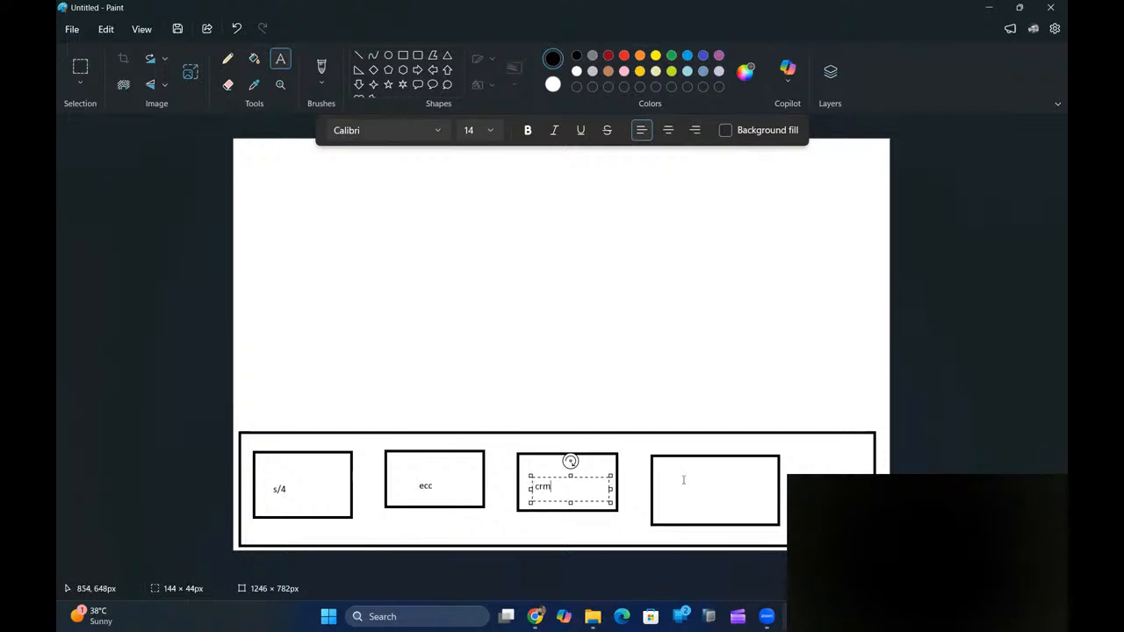
click(683, 480)
click(665, 480)
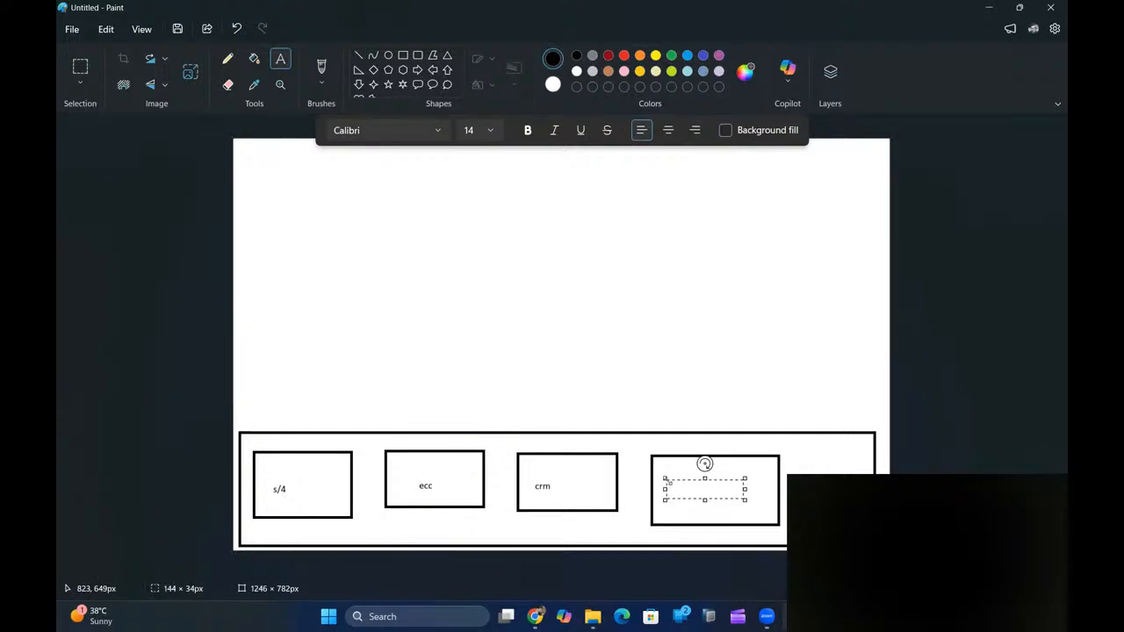
text(srm/etc)
click(424, 389)
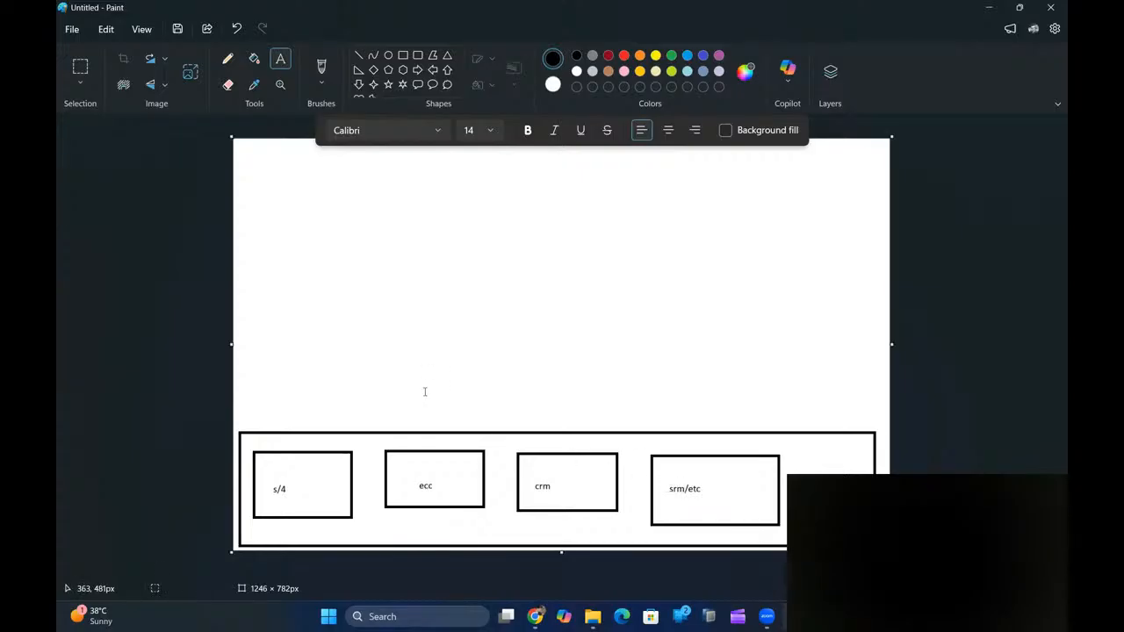
- Draw a narrow box above them labelled 'ON-premise/private network' on one line
click(403, 55)
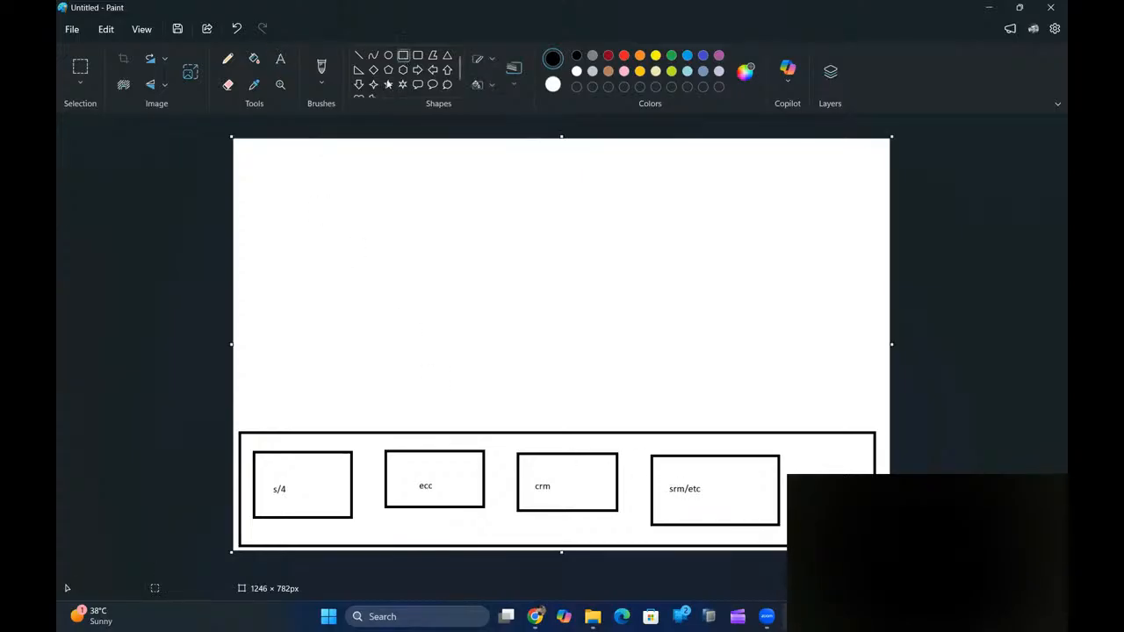
drag(415, 402, 675, 432)
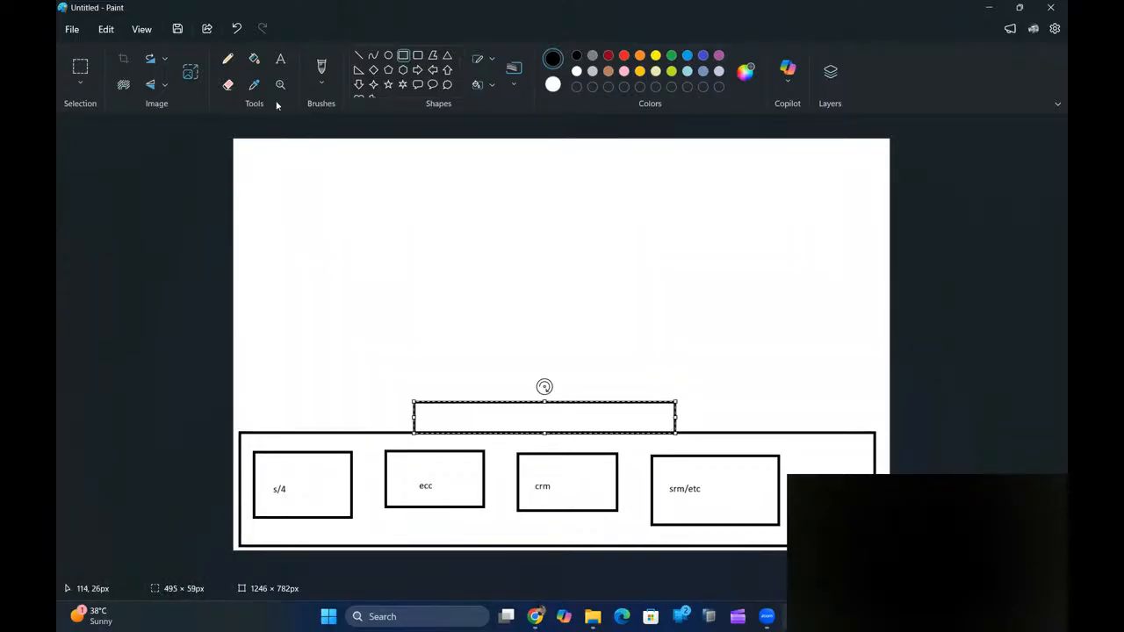
click(281, 62)
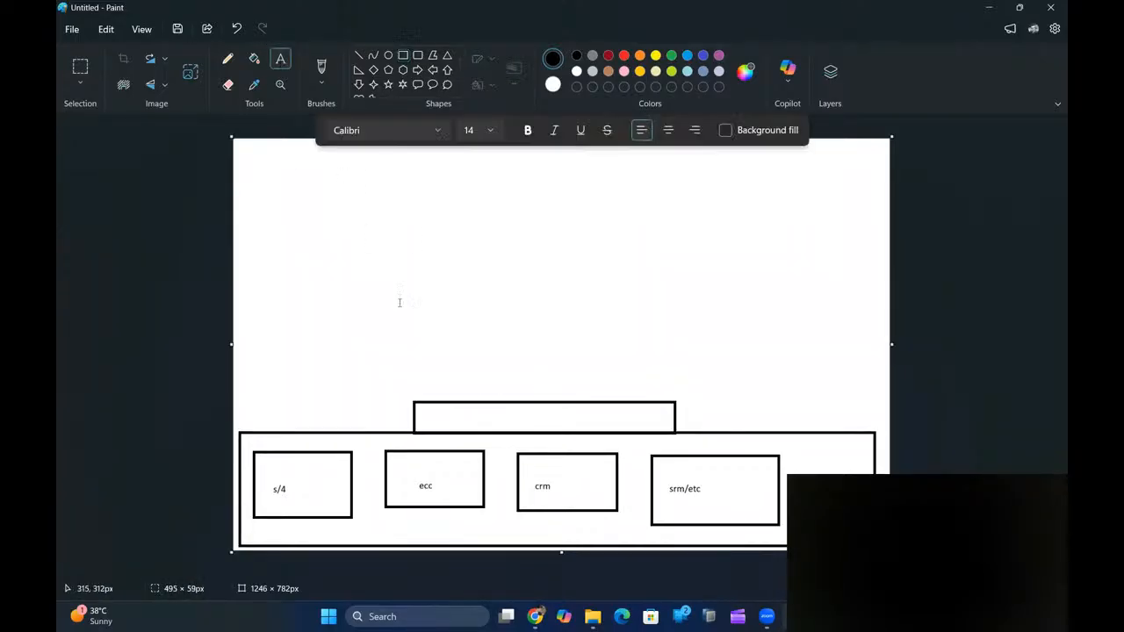
click(427, 416)
text(o)
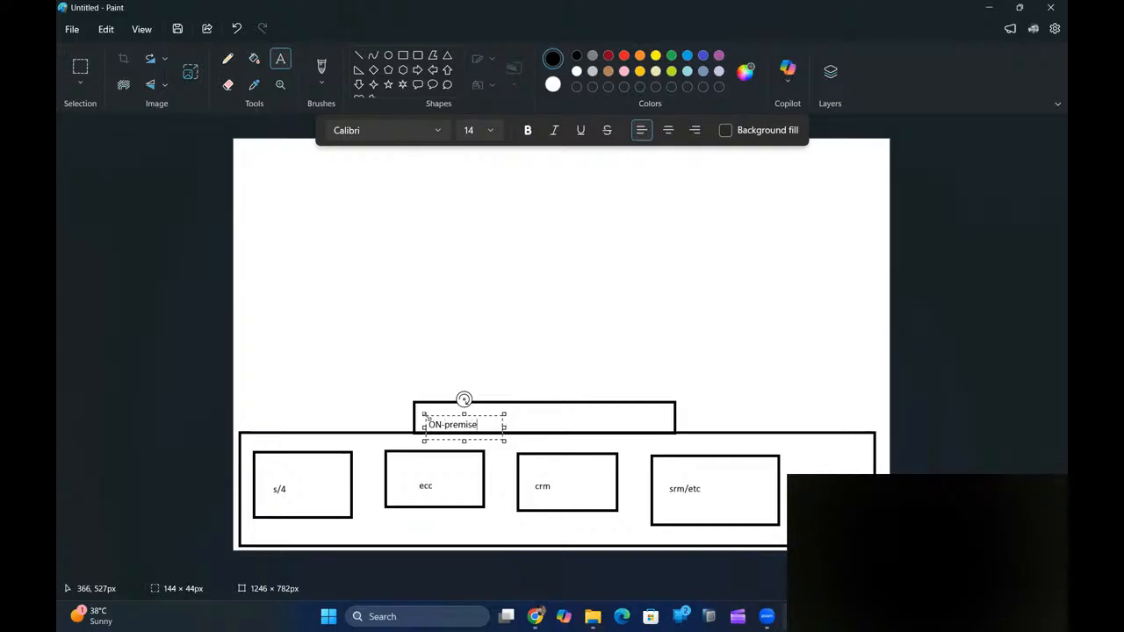
text(N-premise/private netw)
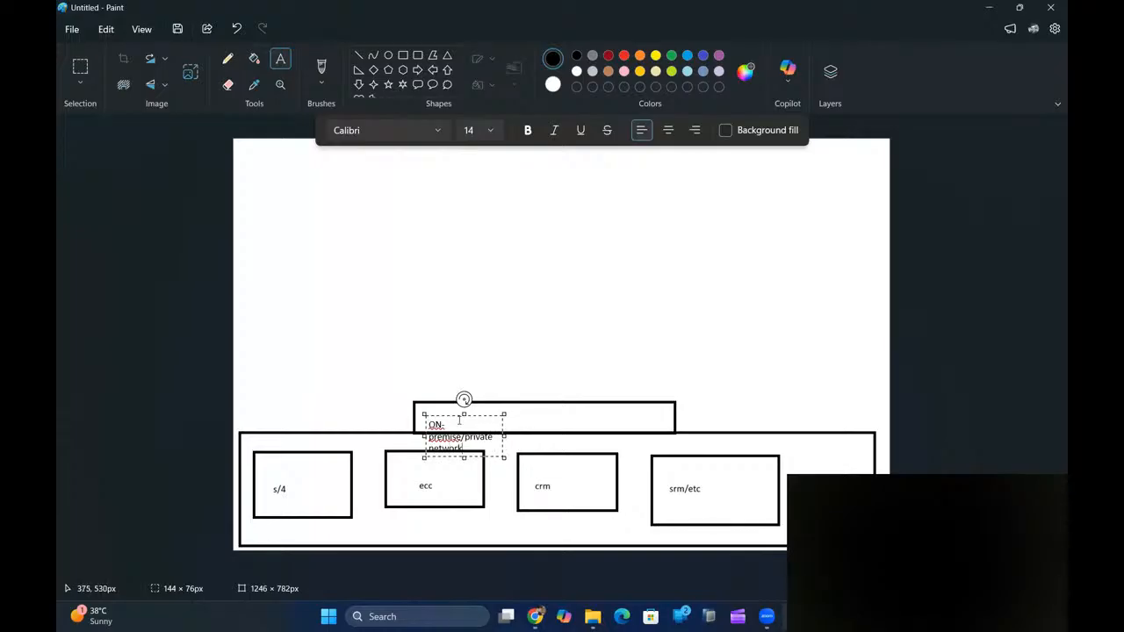
drag(504, 436, 603, 435)
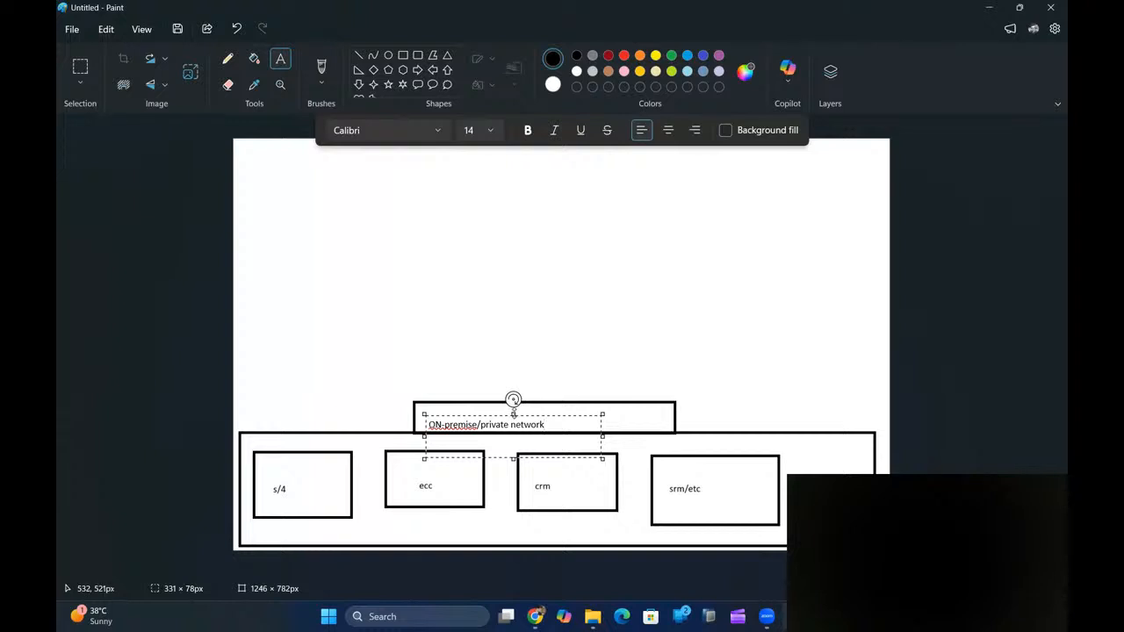
drag(515, 413, 514, 406)
click(481, 373)
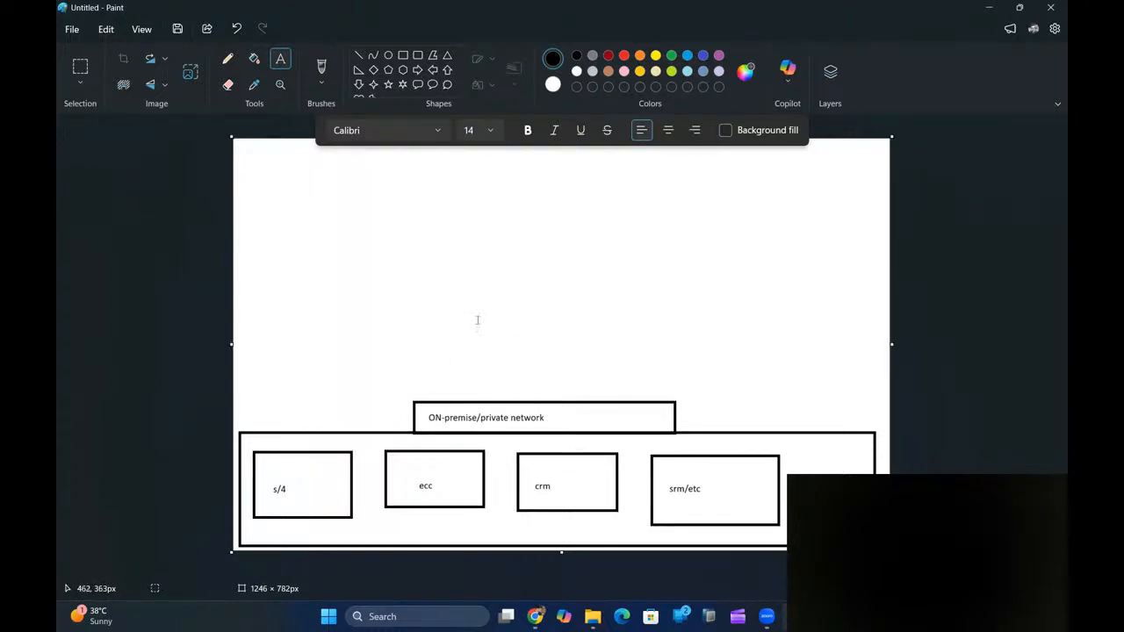
- Draw a large rounded box near the top of the canvas and type 'BTP' in it
click(420, 57)
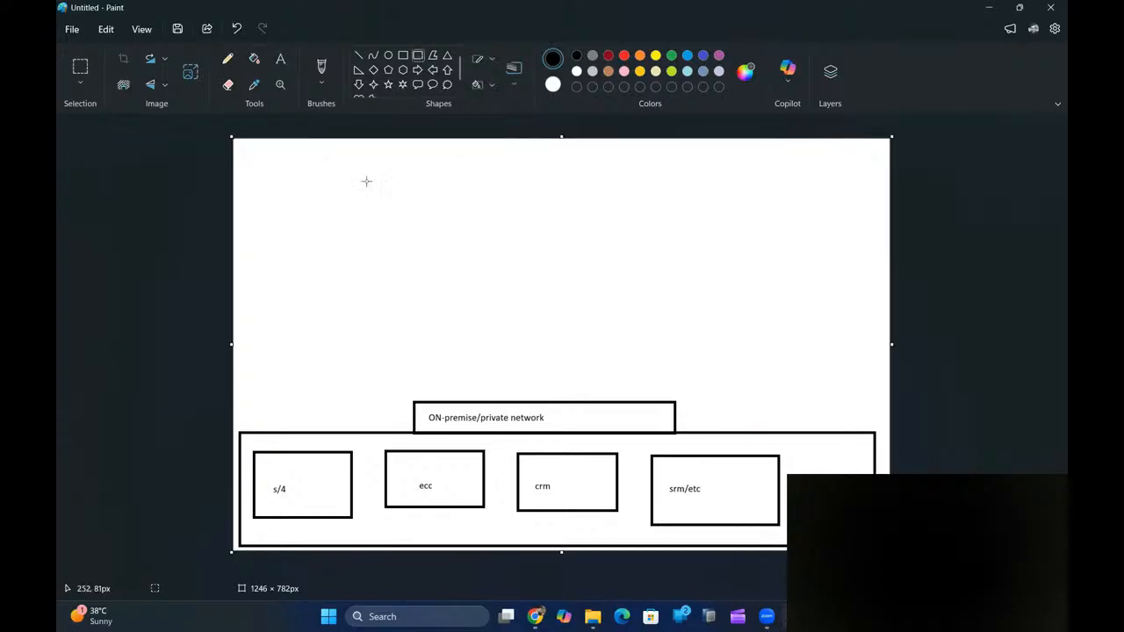
drag(323, 157, 760, 235)
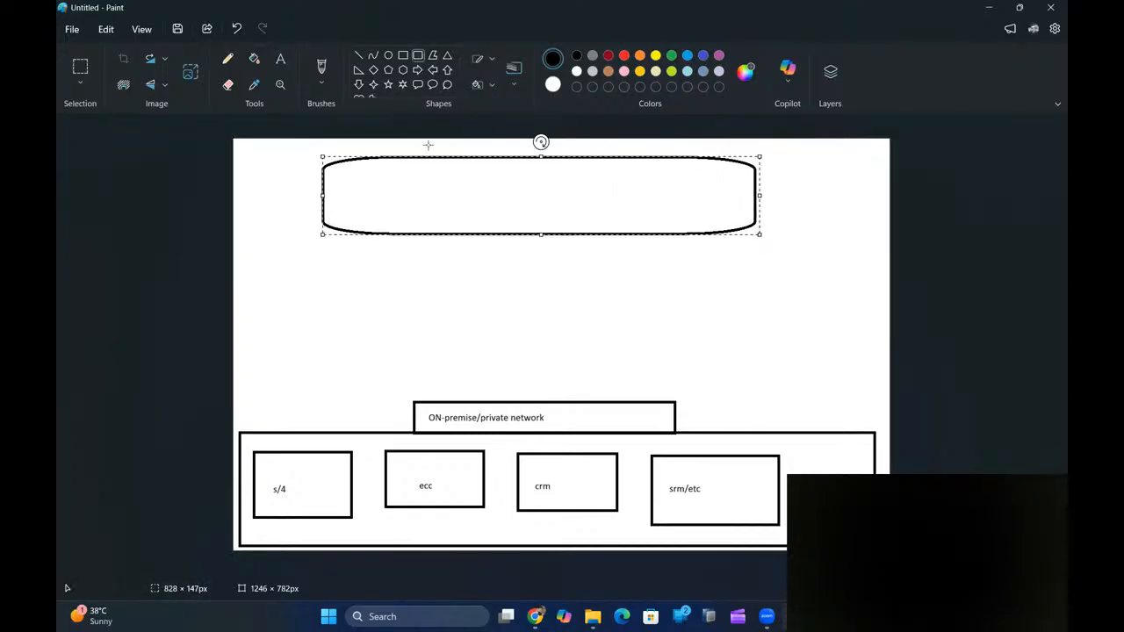
click(281, 59)
click(357, 183)
text(BTP)
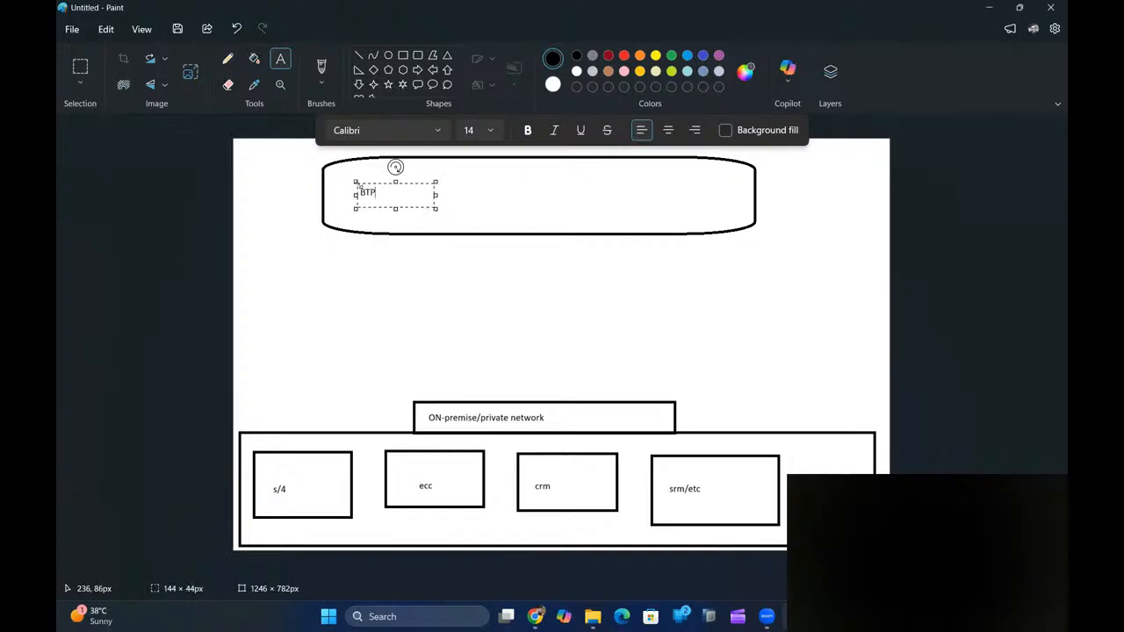
drag(436, 195, 617, 195)
- Format the BTP label as 20 pt bold Calibri and centre it in the box
click(488, 130)
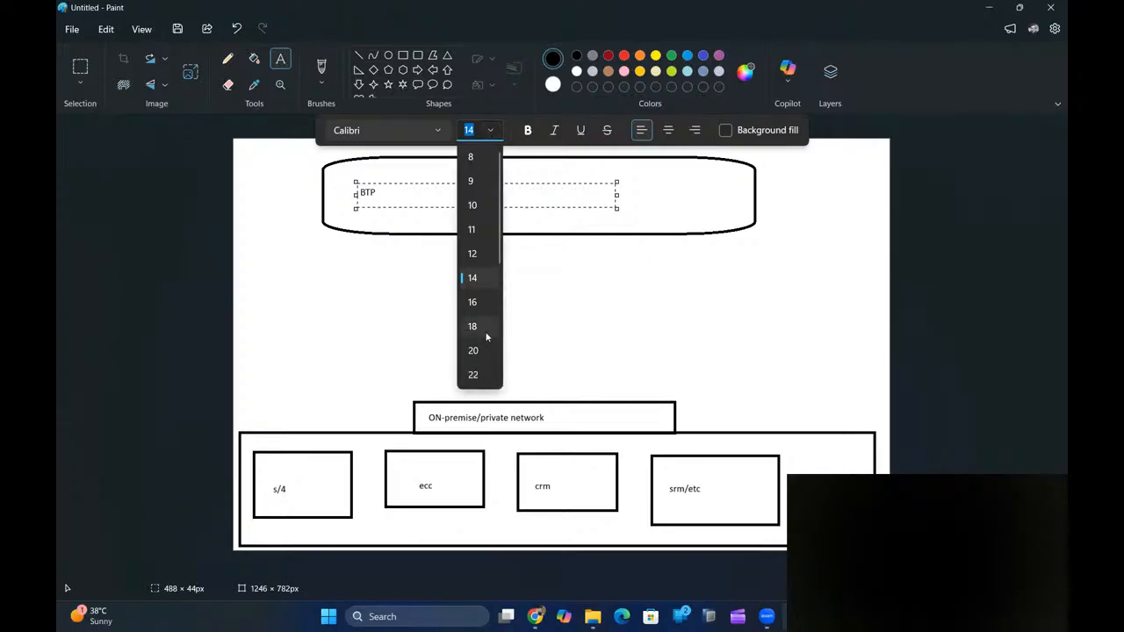
click(481, 360)
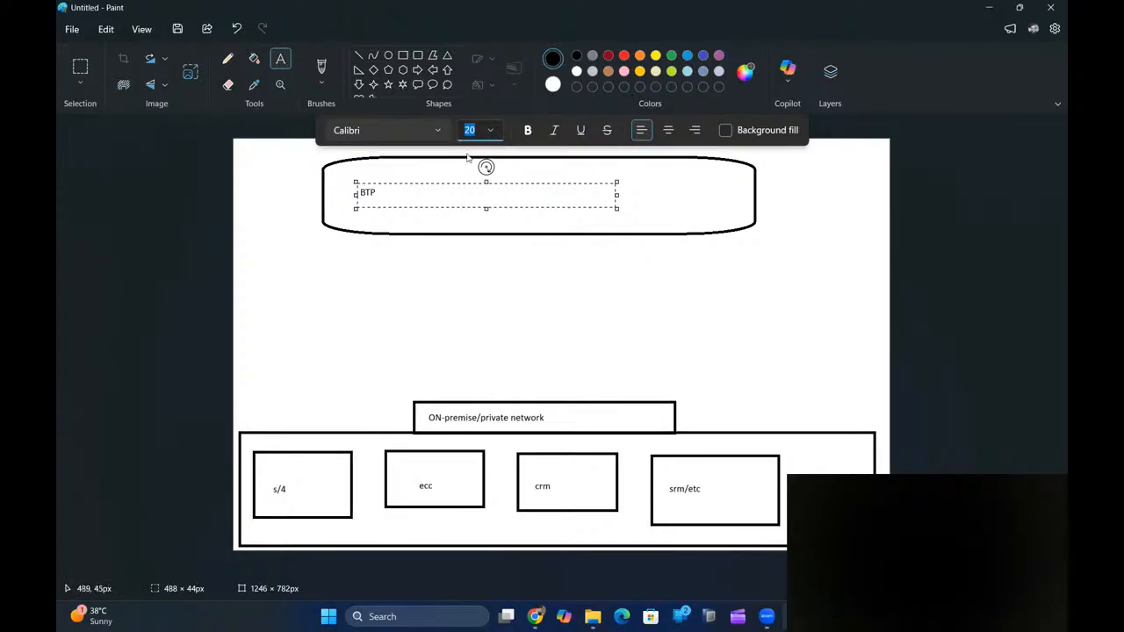
click(437, 132)
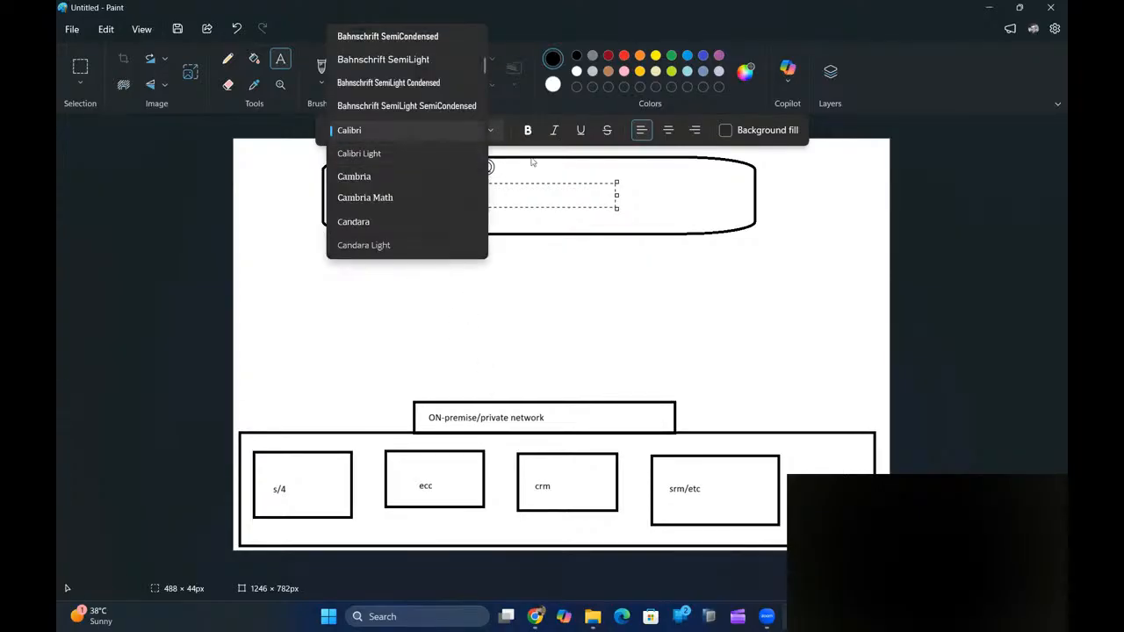
click(528, 132)
click(528, 131)
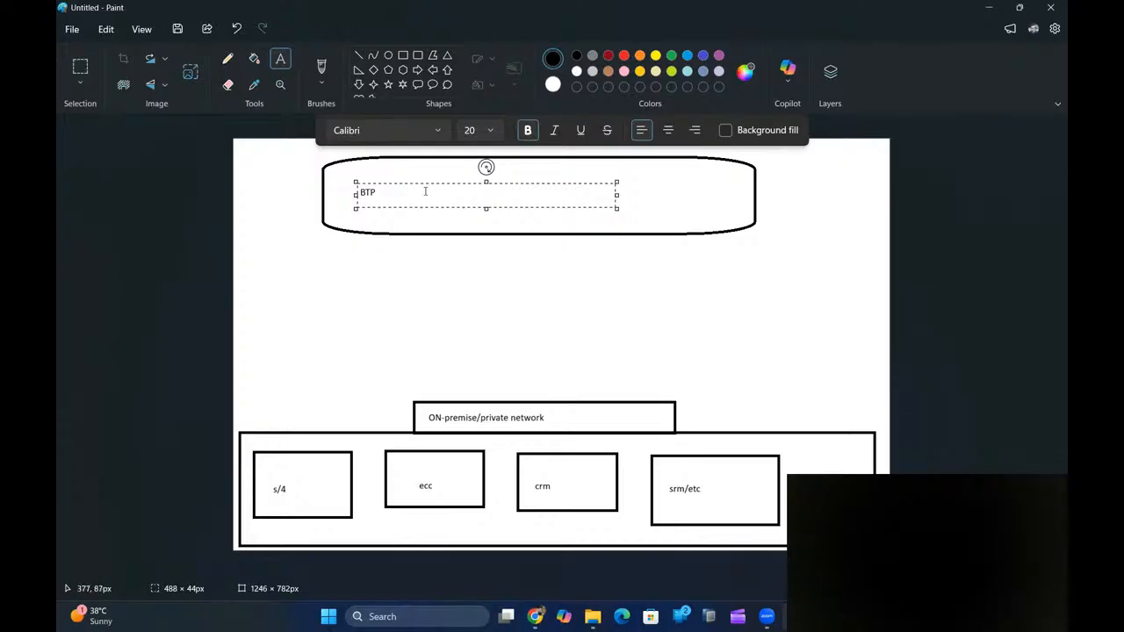
drag(384, 196, 355, 195)
click(489, 131)
click(473, 350)
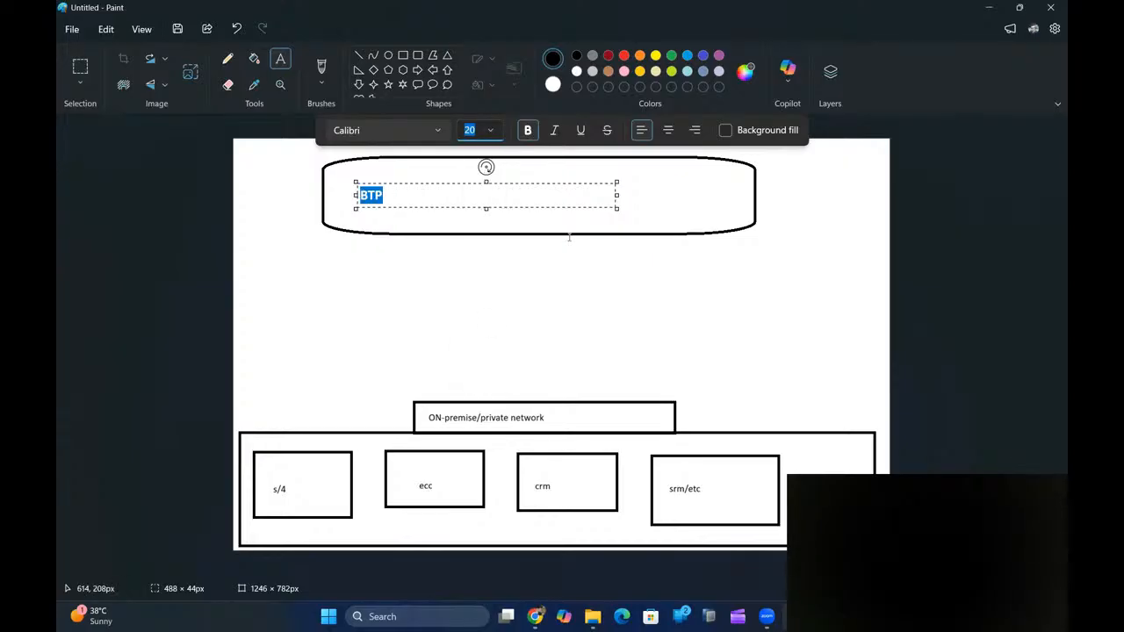
drag(356, 195, 483, 204)
click(444, 198)
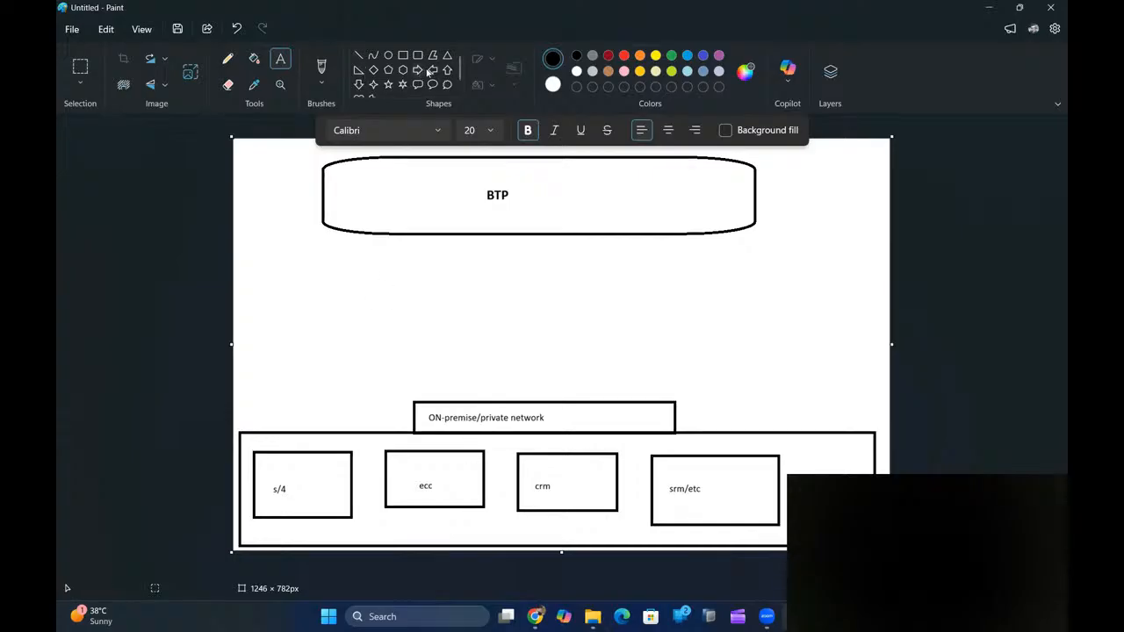
- Select the Line shape to prepare for drawing straight lines
scroll(459, 84, down, 1)
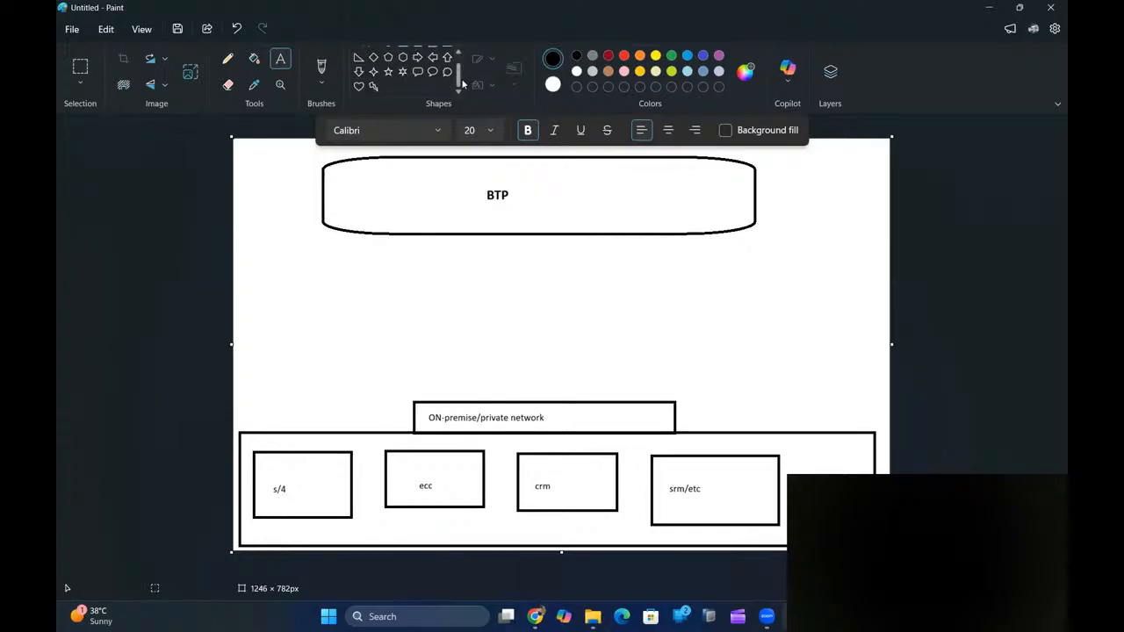
scroll(463, 78, up, 1)
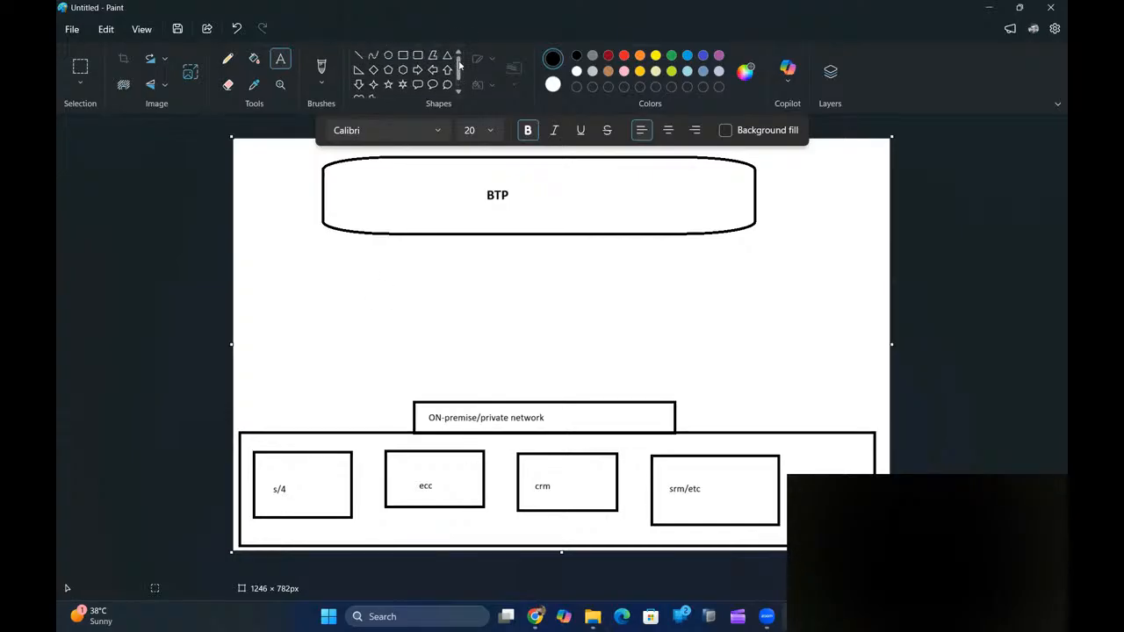
click(361, 57)
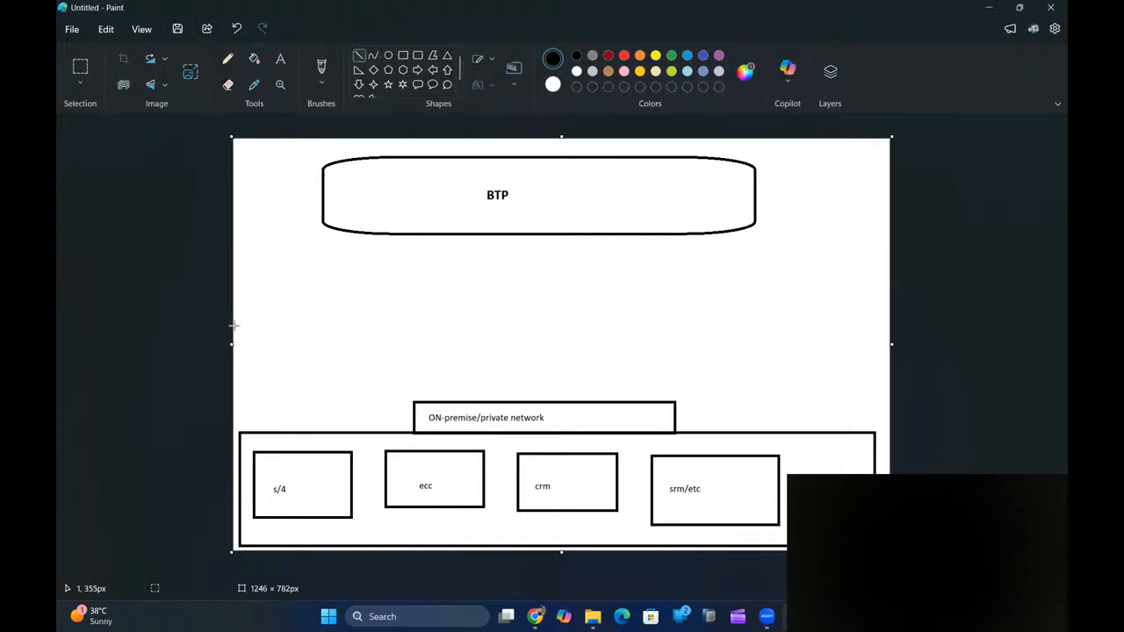
- Draw two horizontal lines across the canvas between the BTP box and the on-premise section
mouse_move(233, 355)
mouse_down()
mouse_move(615, 389)
mouse_move(890, 355)
mouse_up()
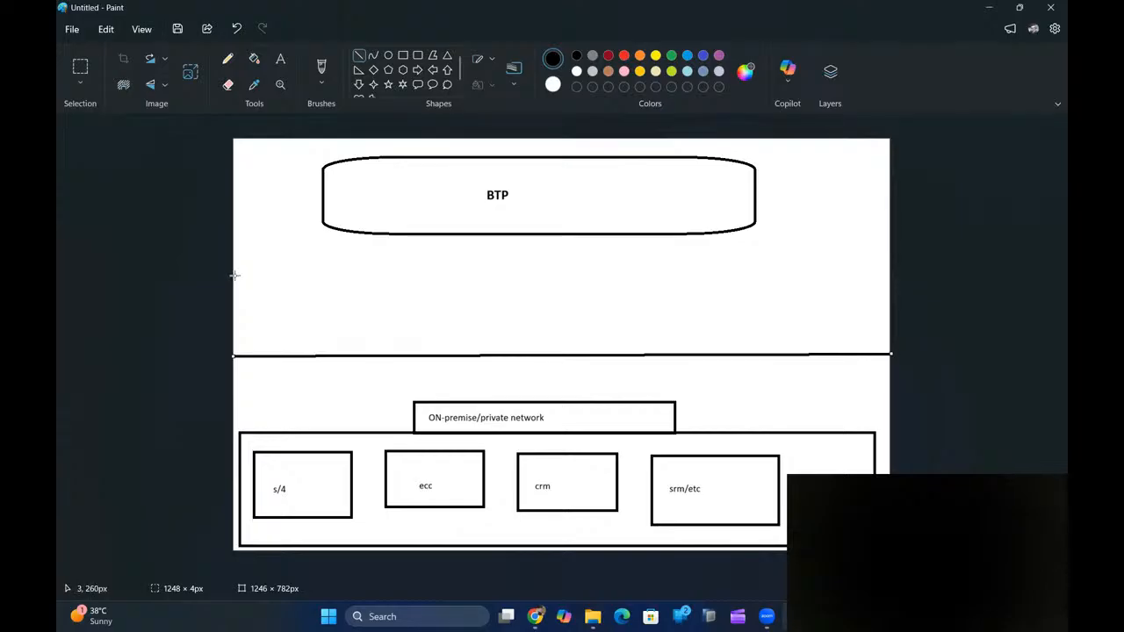
mouse_move(233, 274)
mouse_down()
mouse_move(858, 290)
mouse_move(890, 272)
mouse_up()
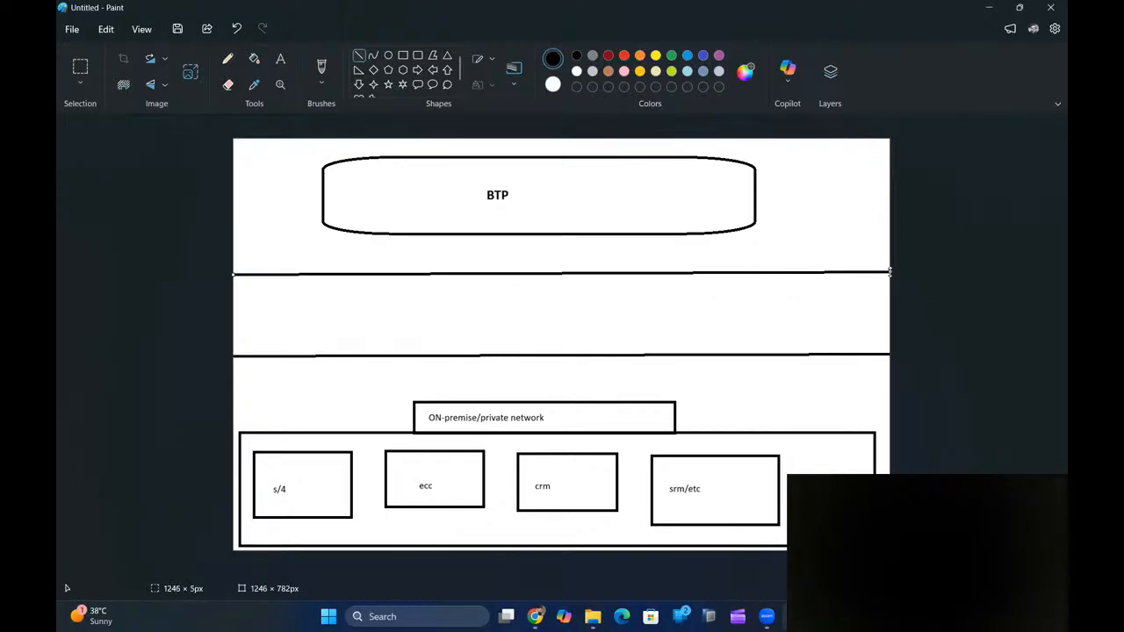
click(281, 60)
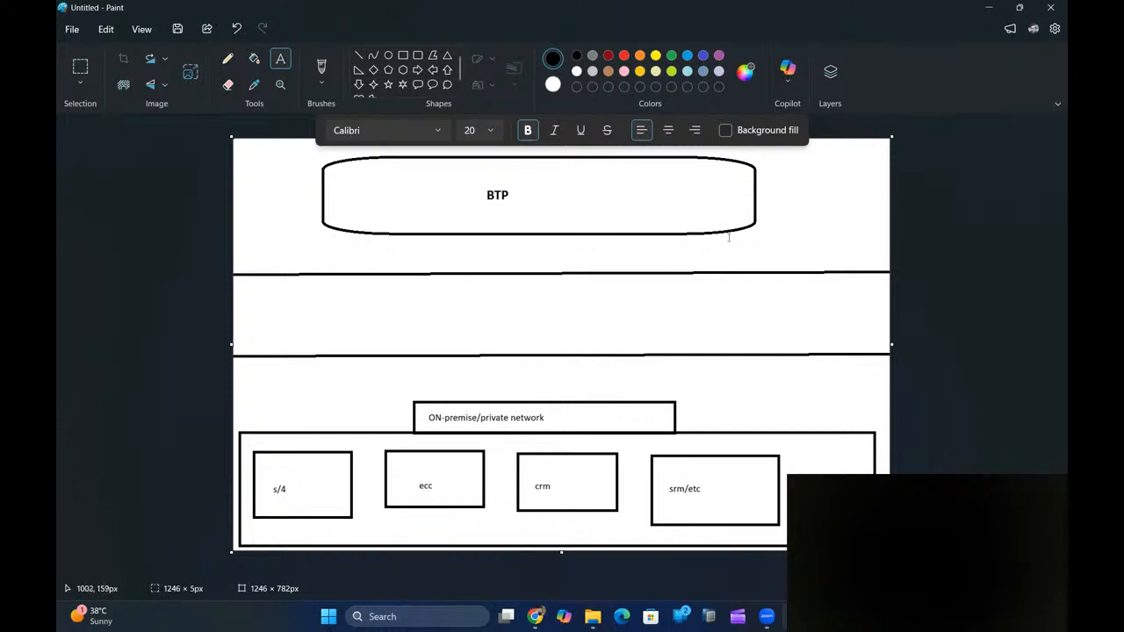
click(652, 255)
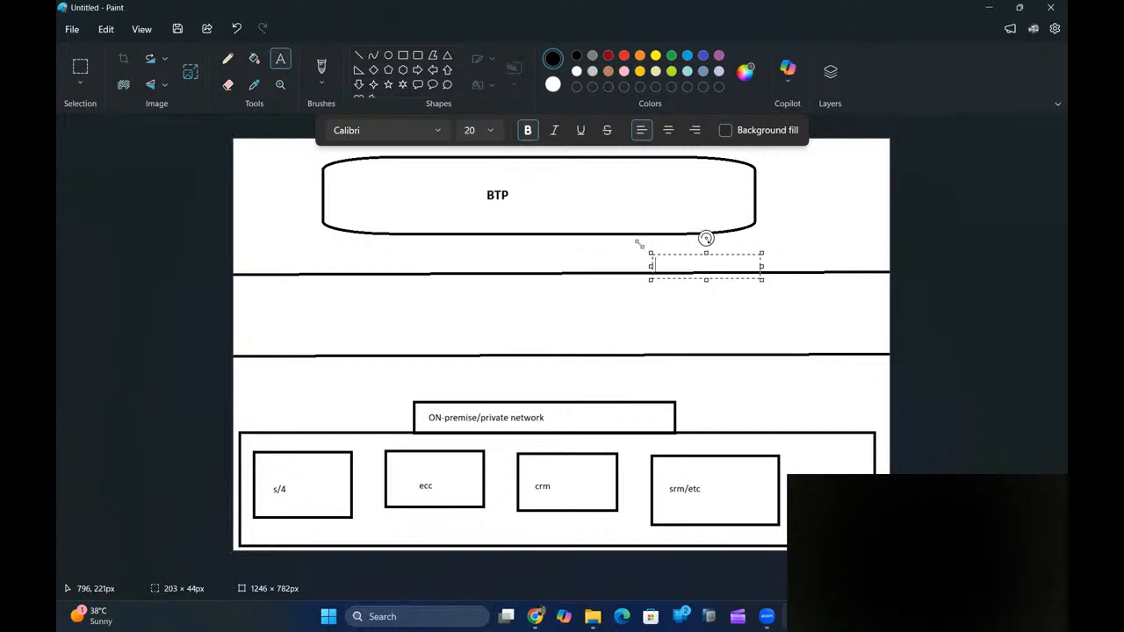
click(555, 200)
- Add the label 'public / internet' inside the BTP box
click(554, 199)
text(public)
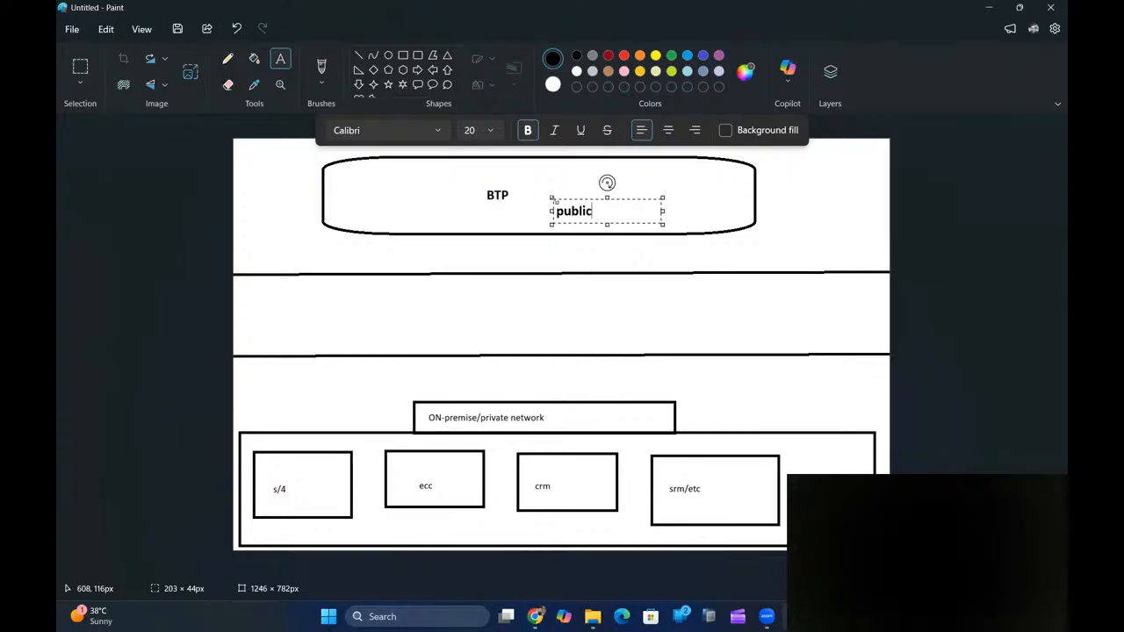
text( / internet)
click(753, 257)
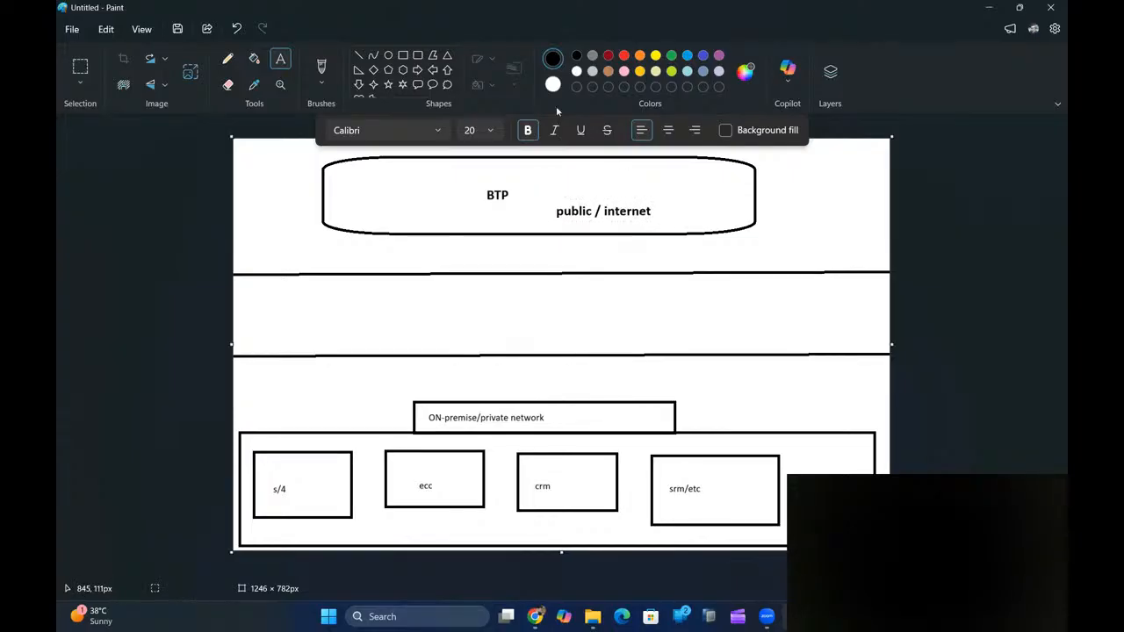
click(402, 57)
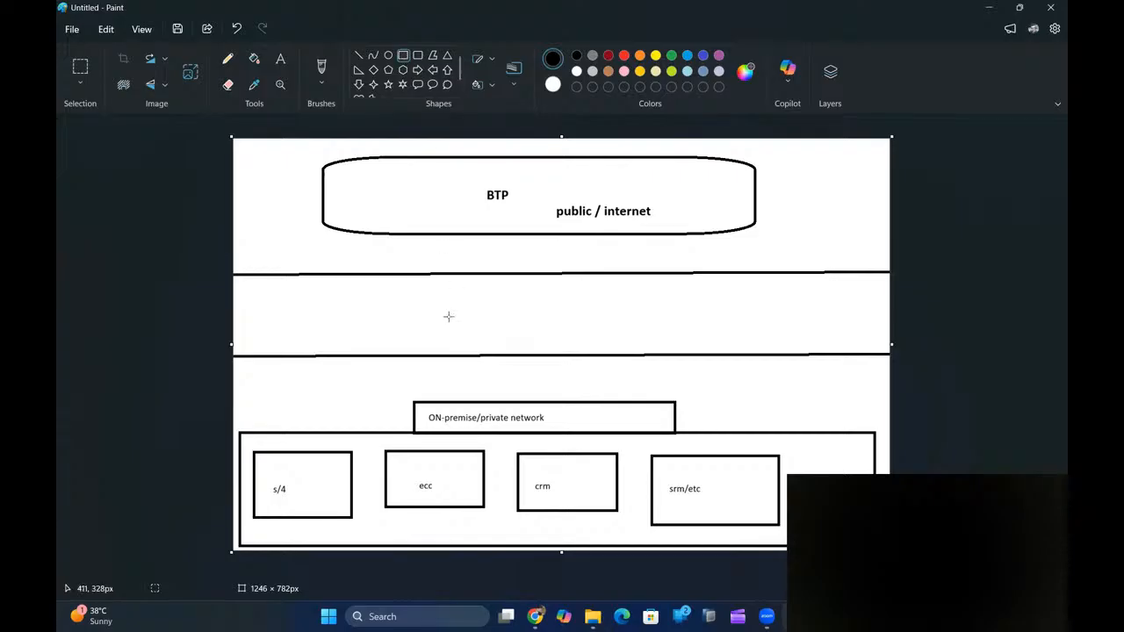
- Draw a rectangle between the two horizontal lines and label it 'Cloud connetor'
drag(410, 290, 682, 337)
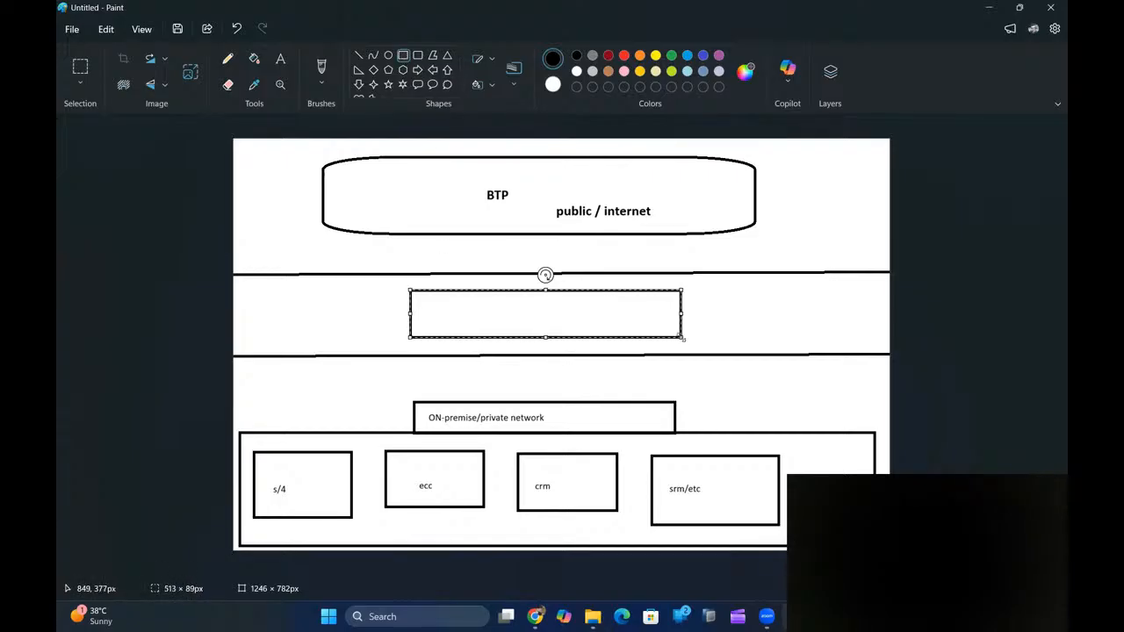
click(281, 58)
click(415, 312)
drag(471, 310, 471, 299)
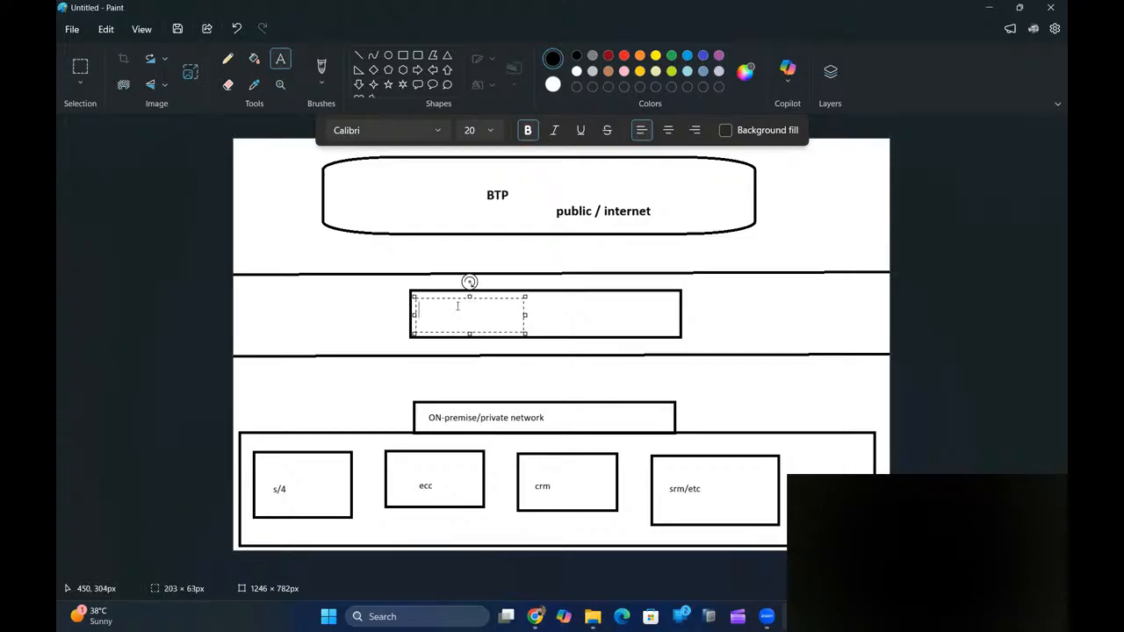
text(Cloud connetor)
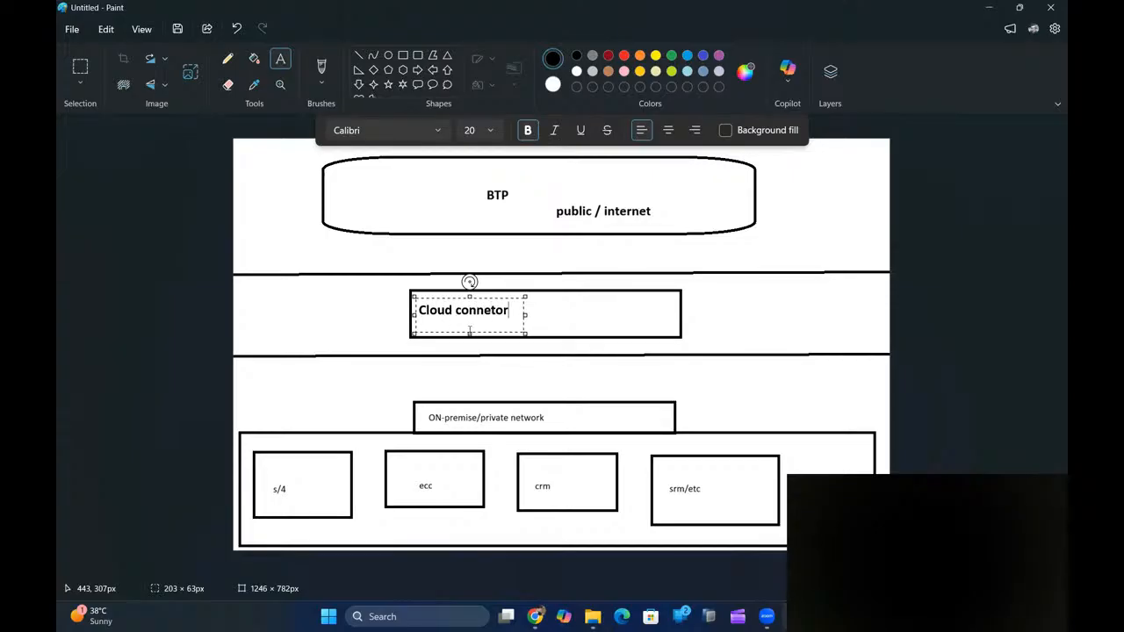
click(712, 315)
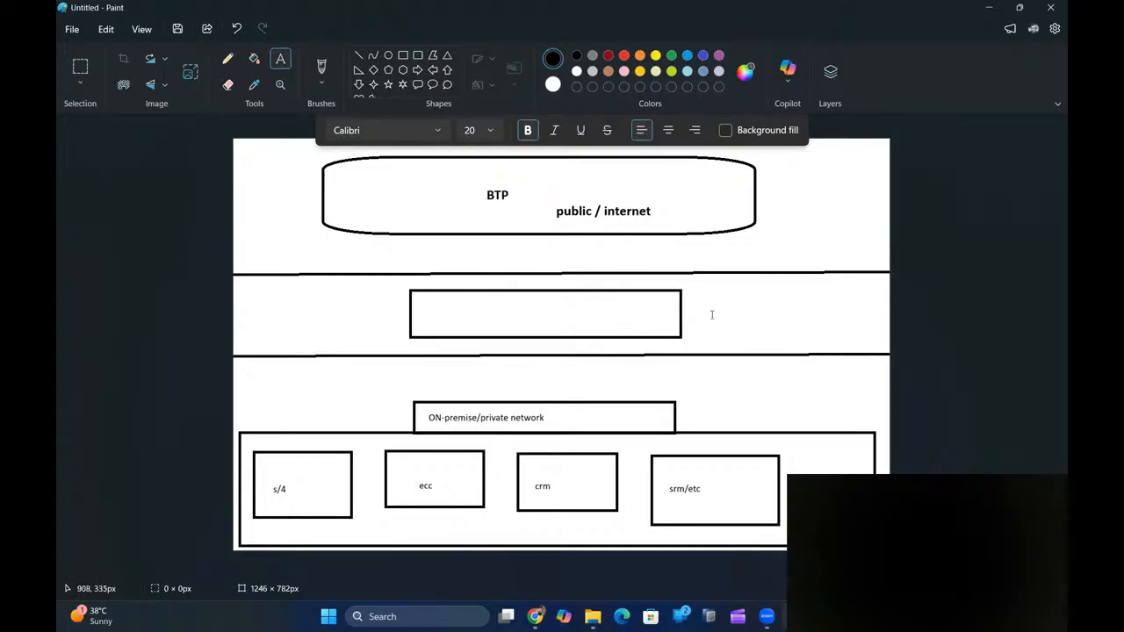
- Draw an up arrow above and a down arrow below the Cloud connetor box
click(449, 70)
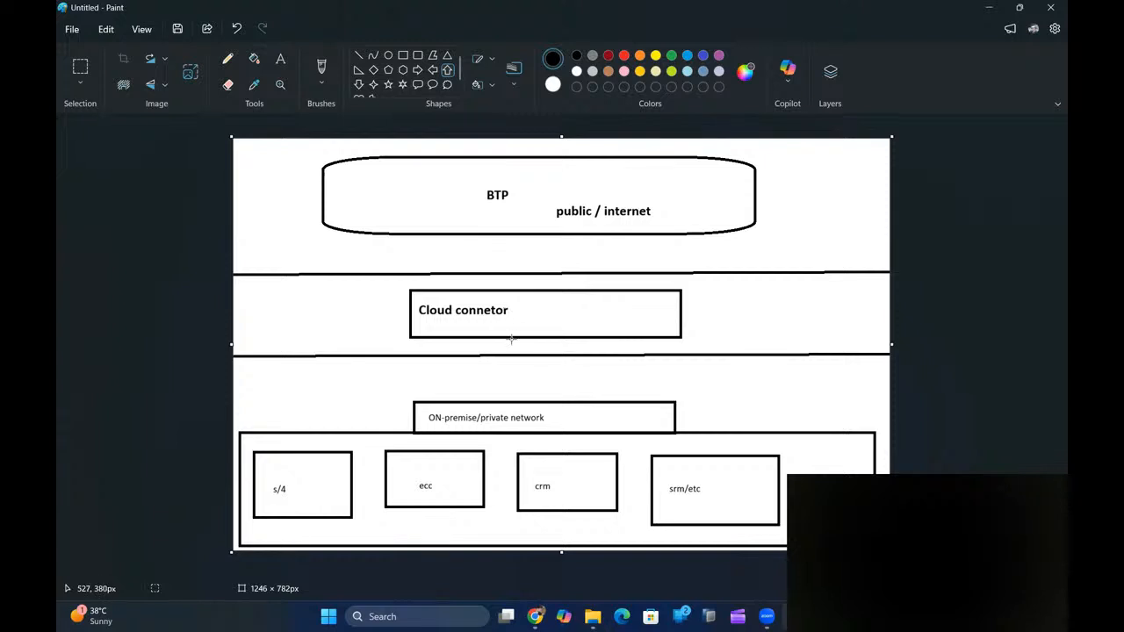
drag(518, 274, 540, 291)
click(359, 84)
drag(519, 337, 556, 356)
click(792, 339)
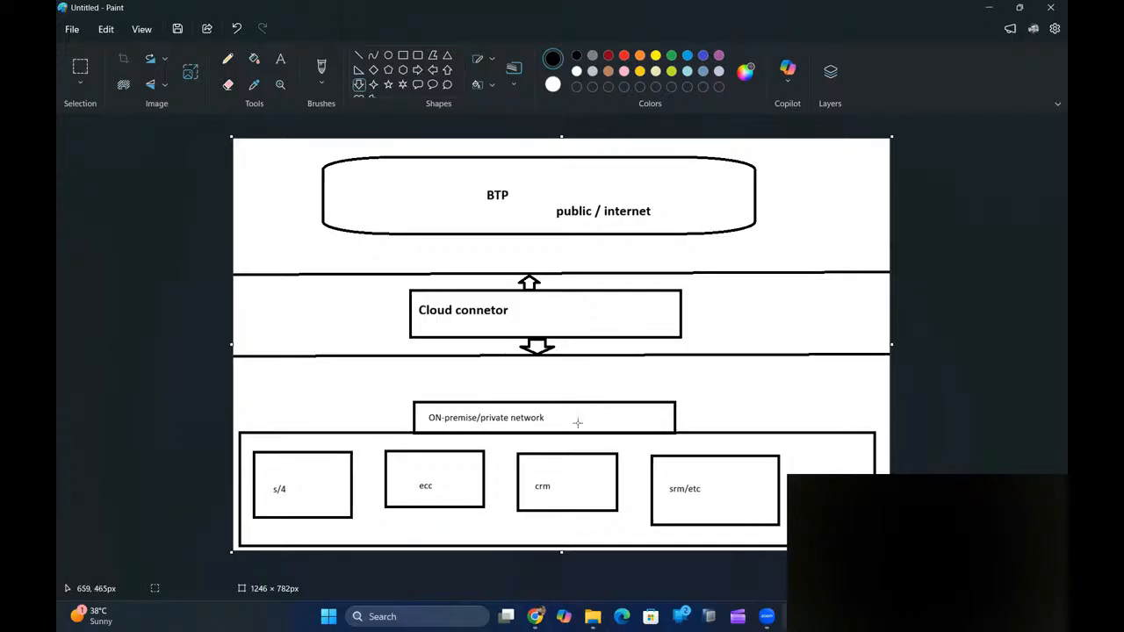
- Return to the SAP Development Tools page and scroll to the Cloud Connector downloads (2.19.0.2, 2.16.2)
mouse_move(535, 615)
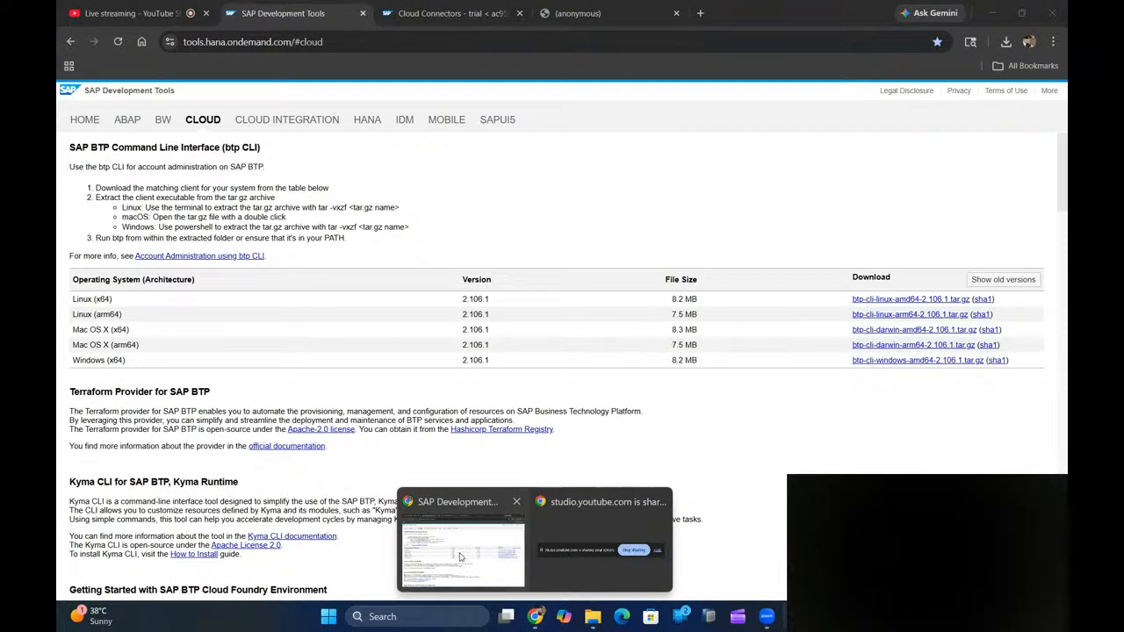
click(458, 557)
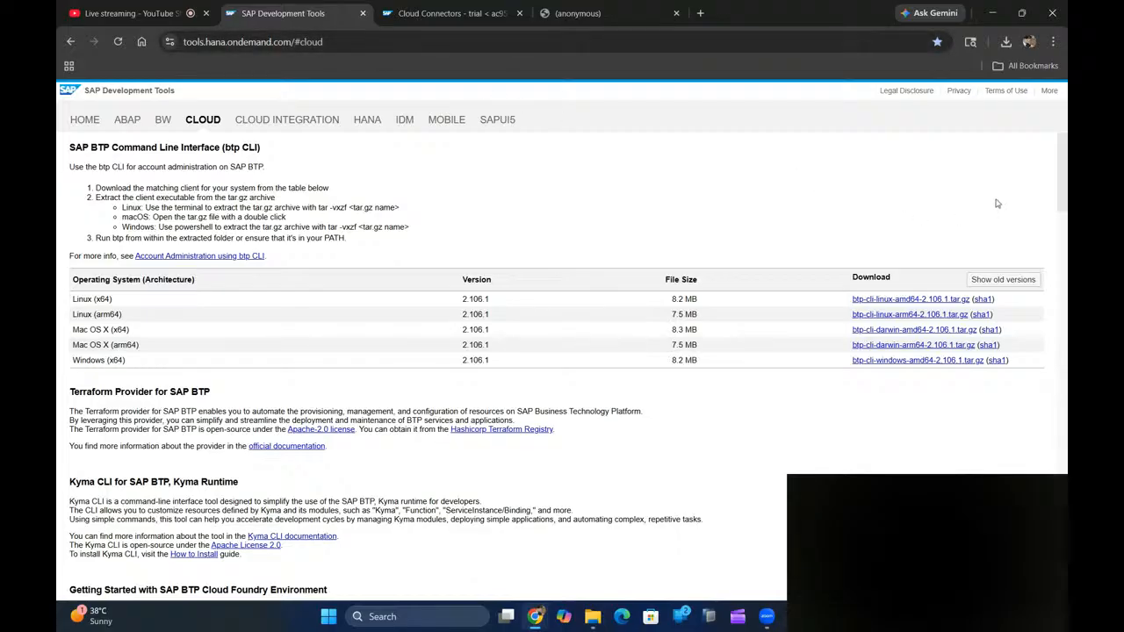
drag(1063, 180, 1062, 376)
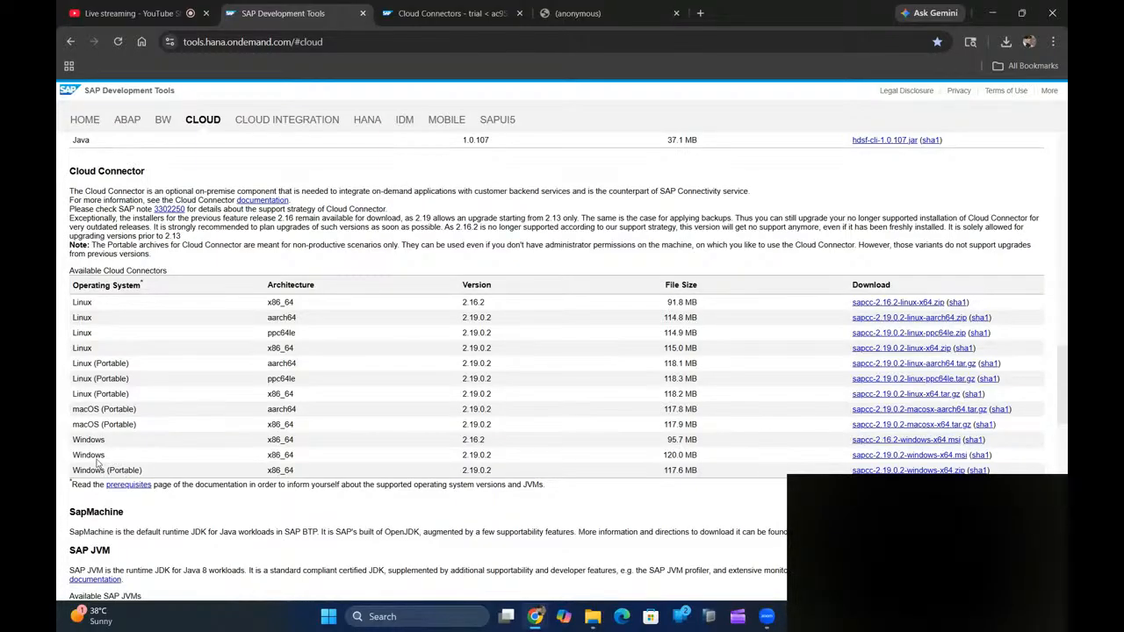
- Open the SAP folder on Local Disk (C:) in File Explorer, then return to Chrome
mouse_move(602, 625)
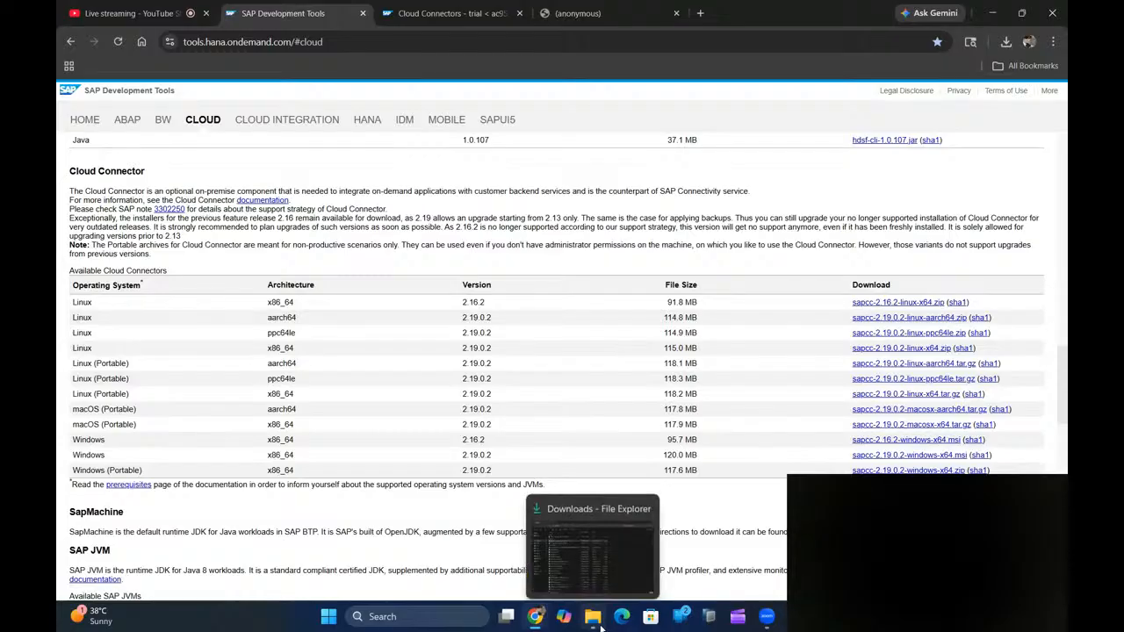
click(597, 536)
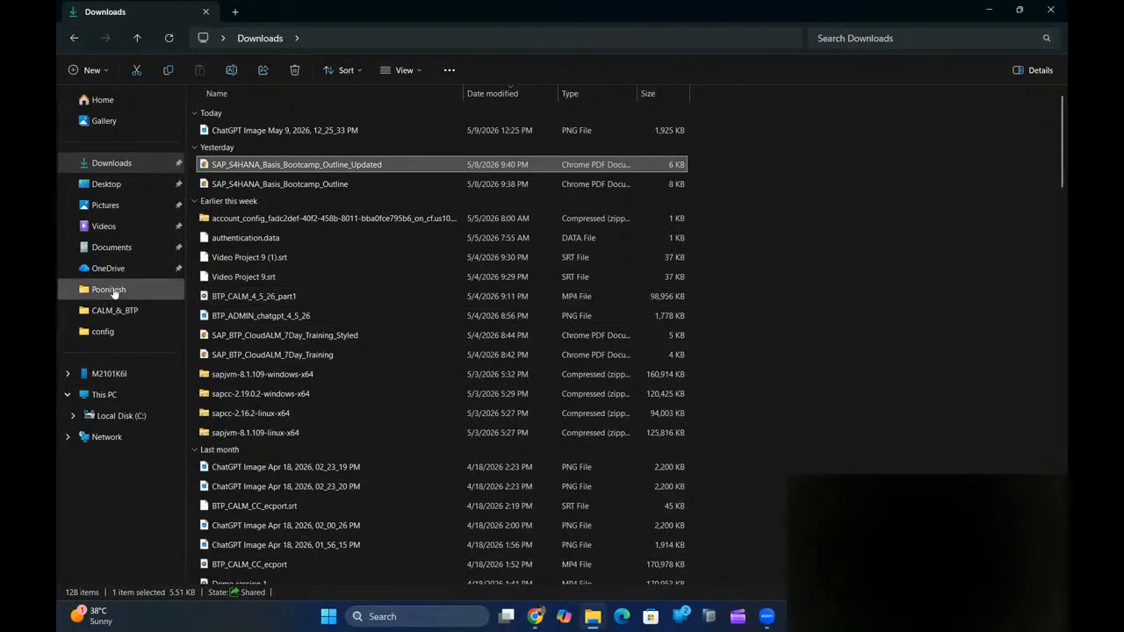
click(108, 422)
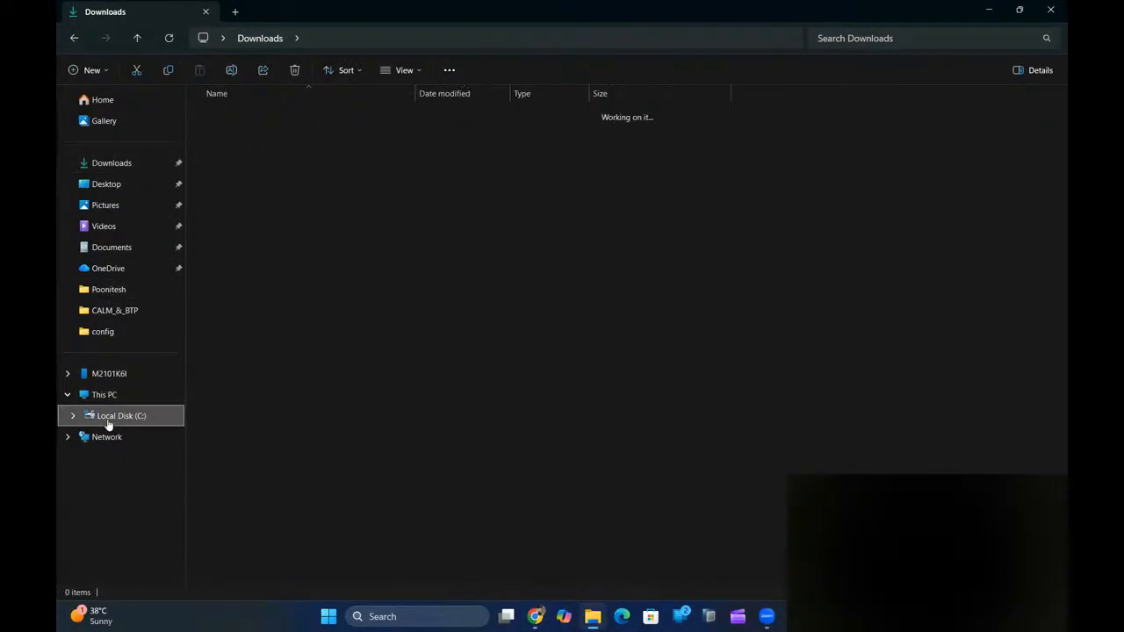
double_click(239, 313)
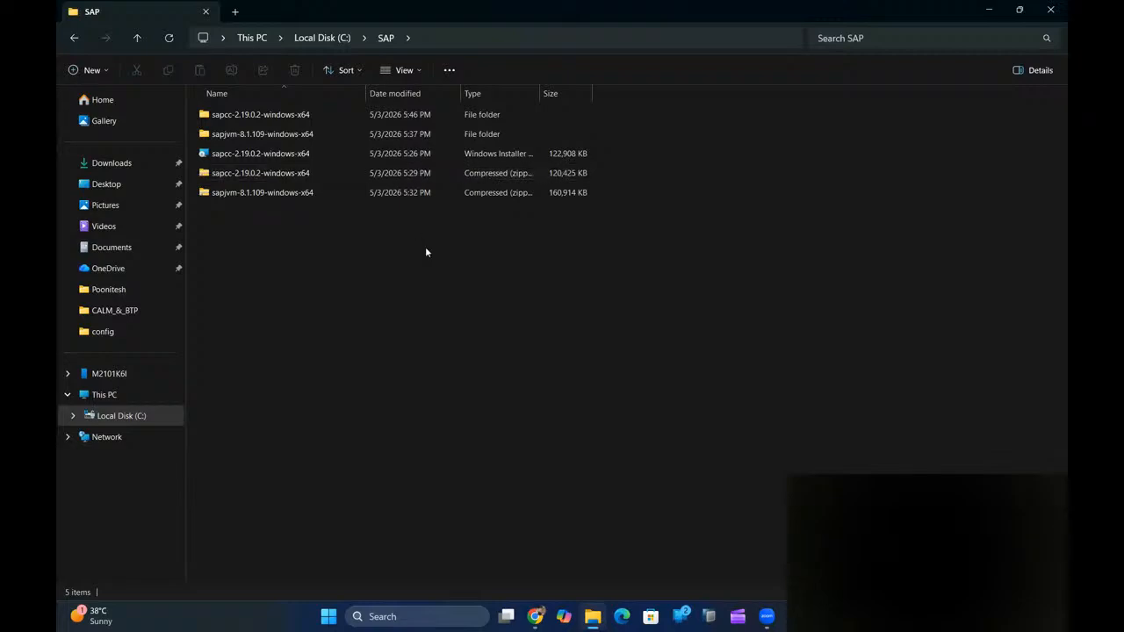
key(alt+Tab)
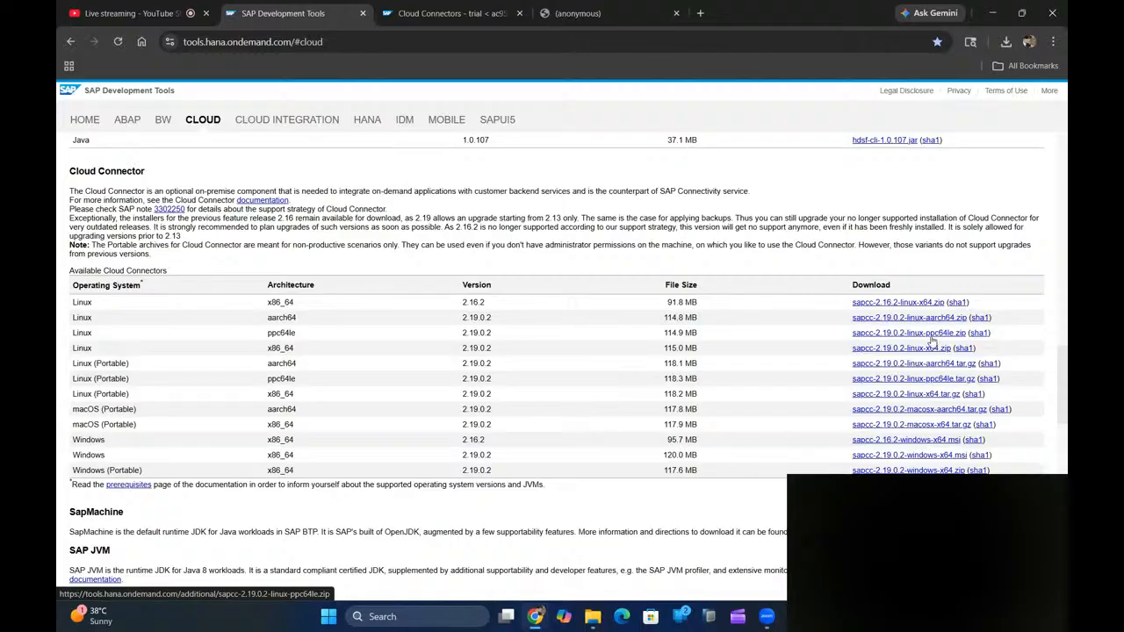
- Switch back to the SAP folder window in File Explorer
key(alt+Tab)
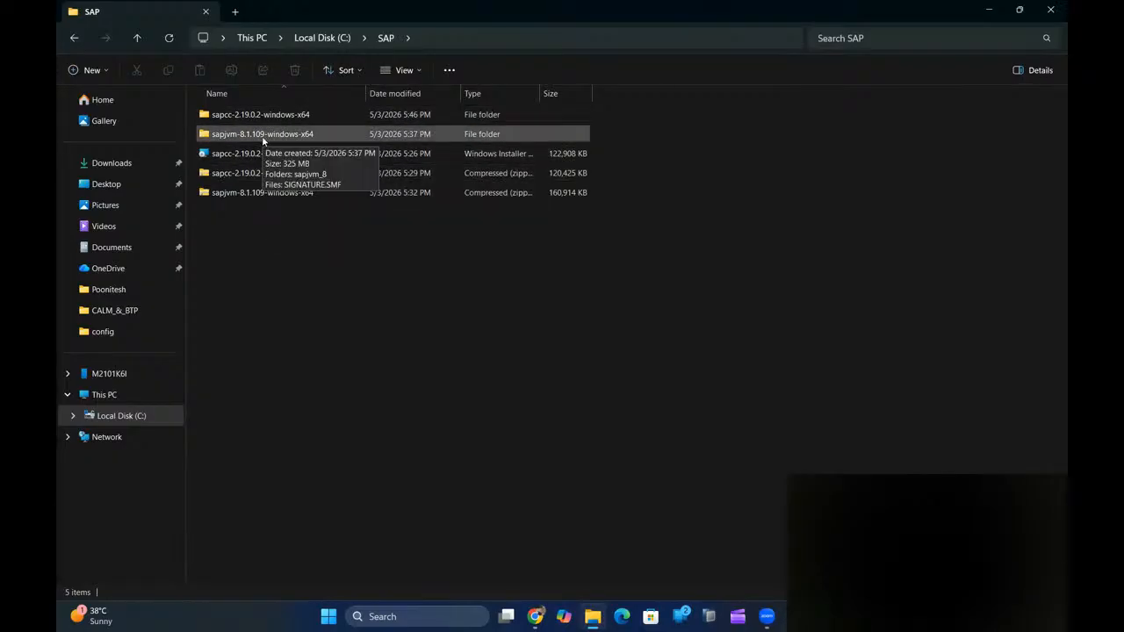
- Check the extracted sapjvm-8.1.109 folder's details, then return to the SAP Development Tools page
mouse_move(246, 140)
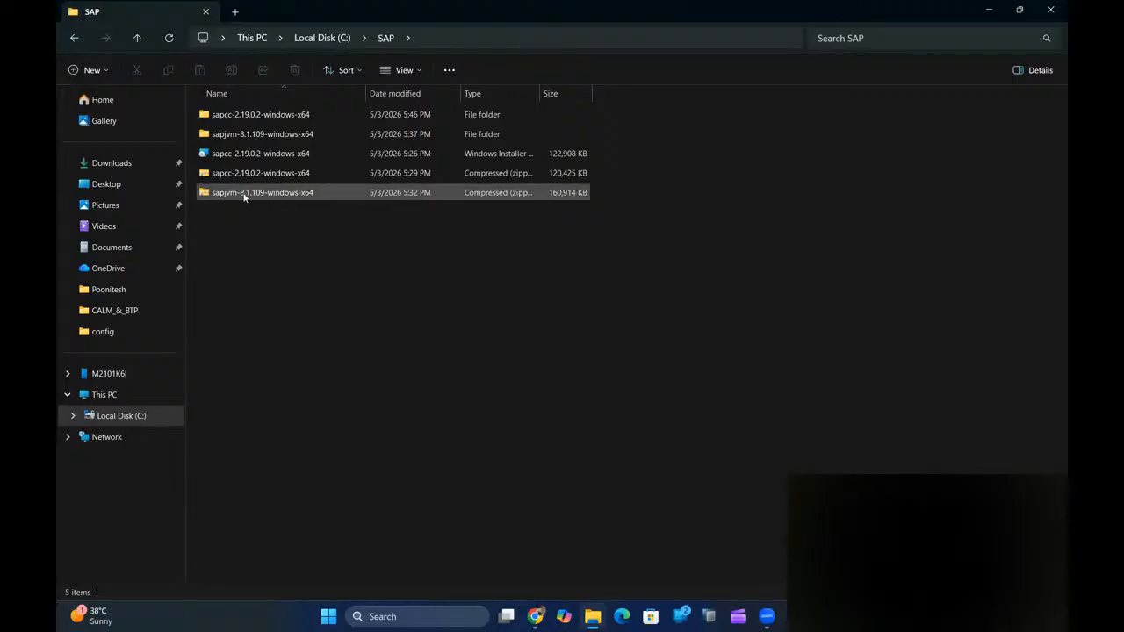
key(alt+Tab)
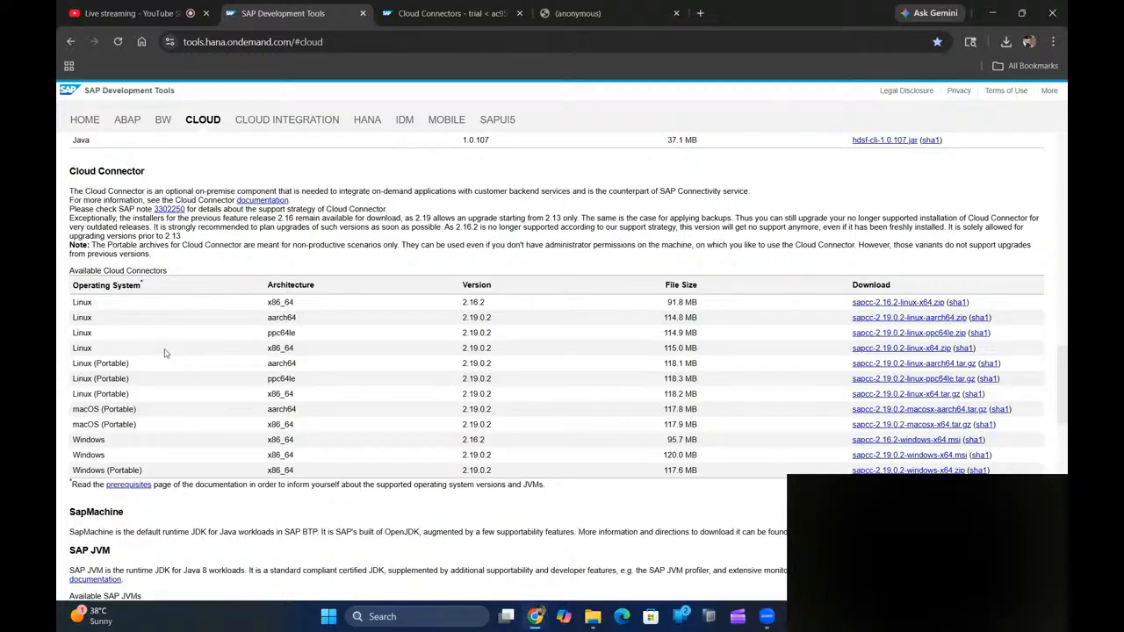
- Scroll through the Cloud Connector and SAP JVM download tables to compare their versions
drag(1065, 367, 1064, 411)
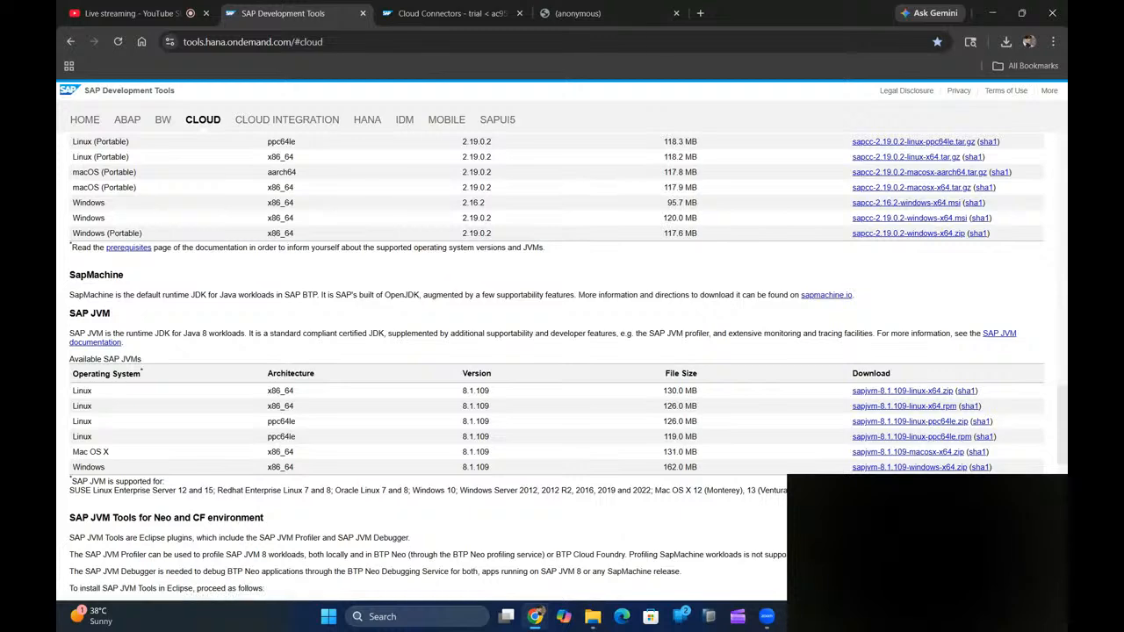
drag(1063, 429, 1064, 406)
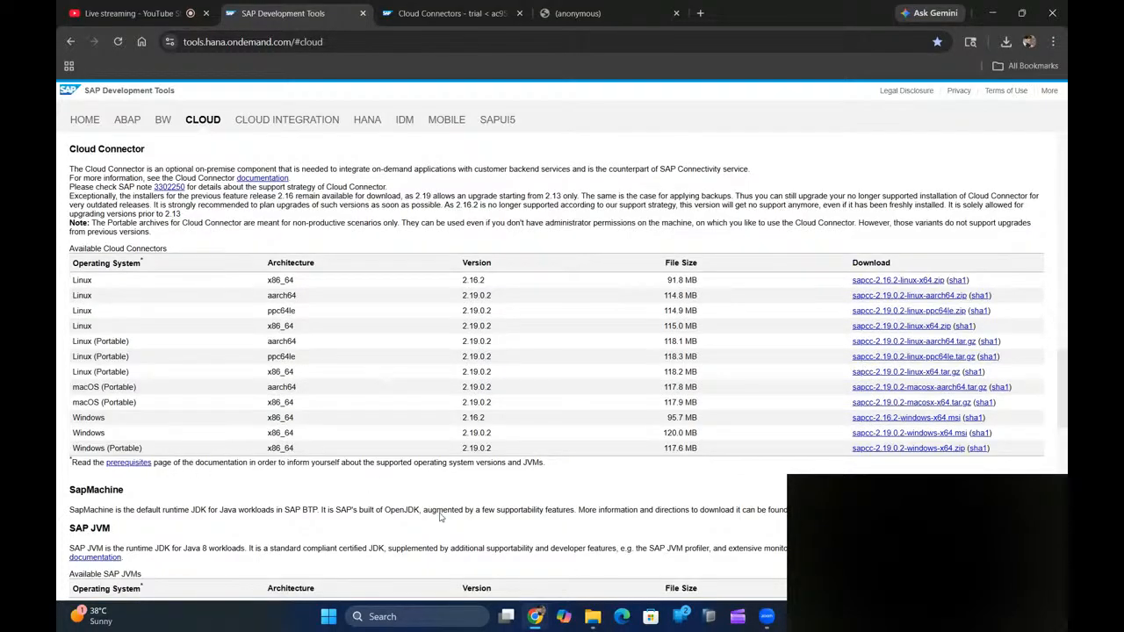
- Open the sapcc-2.19.0.2-windows-x64 folder inside C:\SAP in File Explorer
mouse_move(592, 617)
click(603, 547)
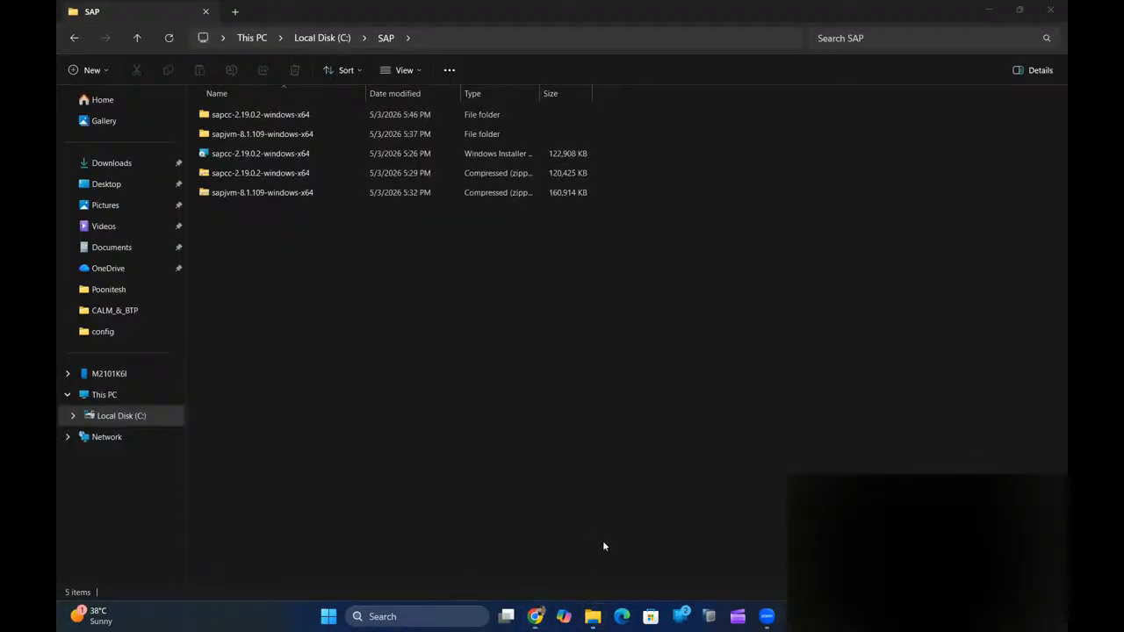
double_click(281, 116)
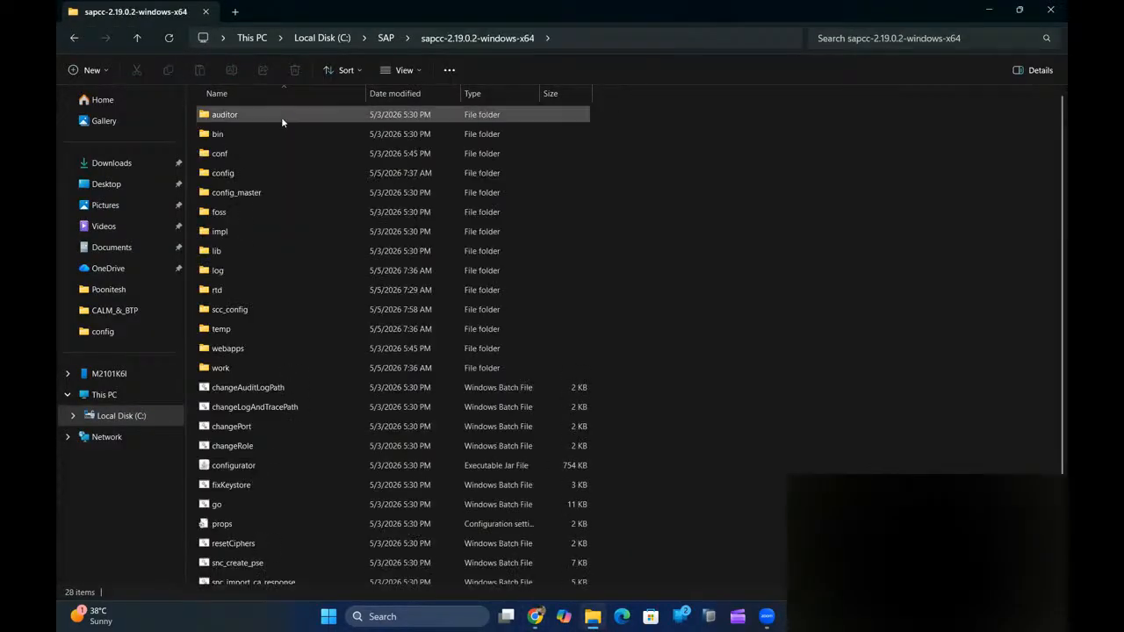
click(391, 38)
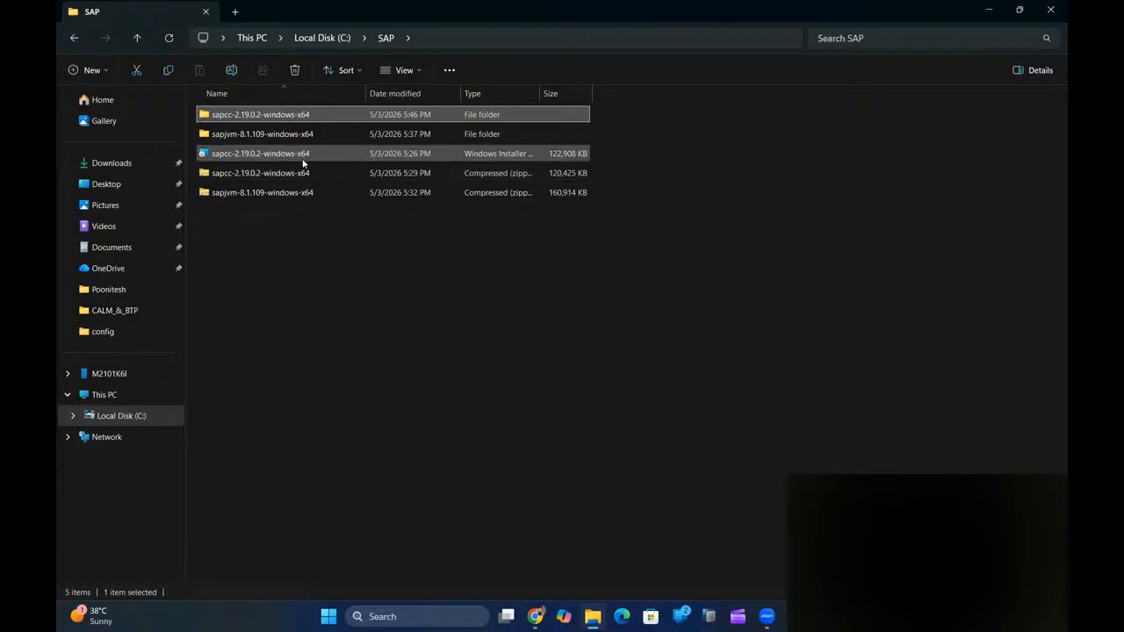
double_click(268, 117)
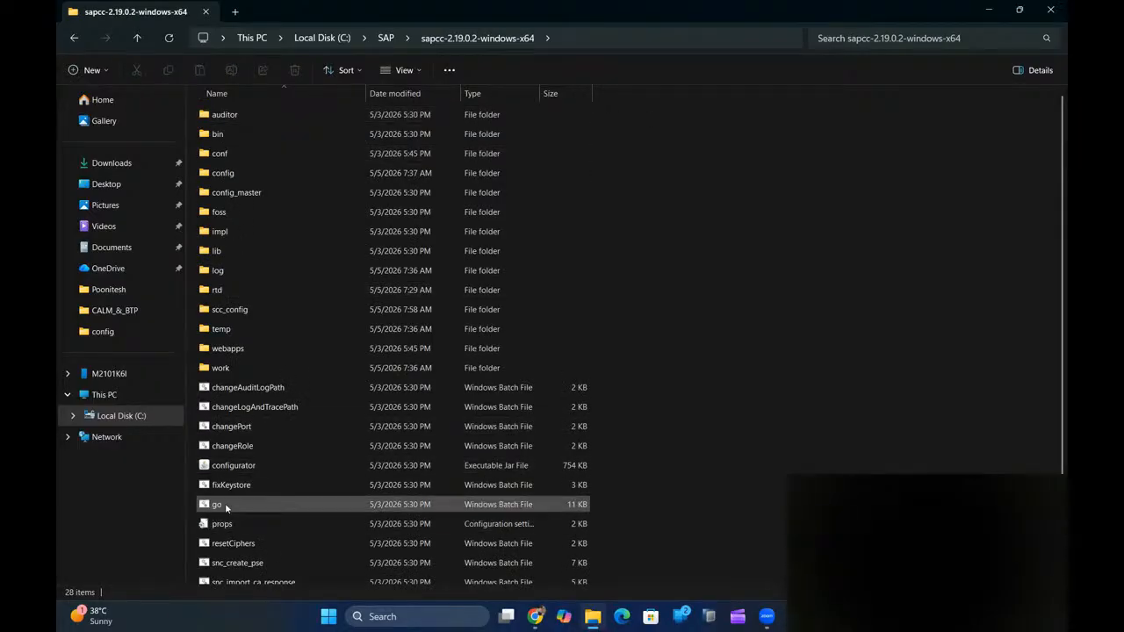
click(624, 38)
- Open a command prompt in the sapcc folder and start the Cloud Connector with go.bat
text(cmd)
key(Return)
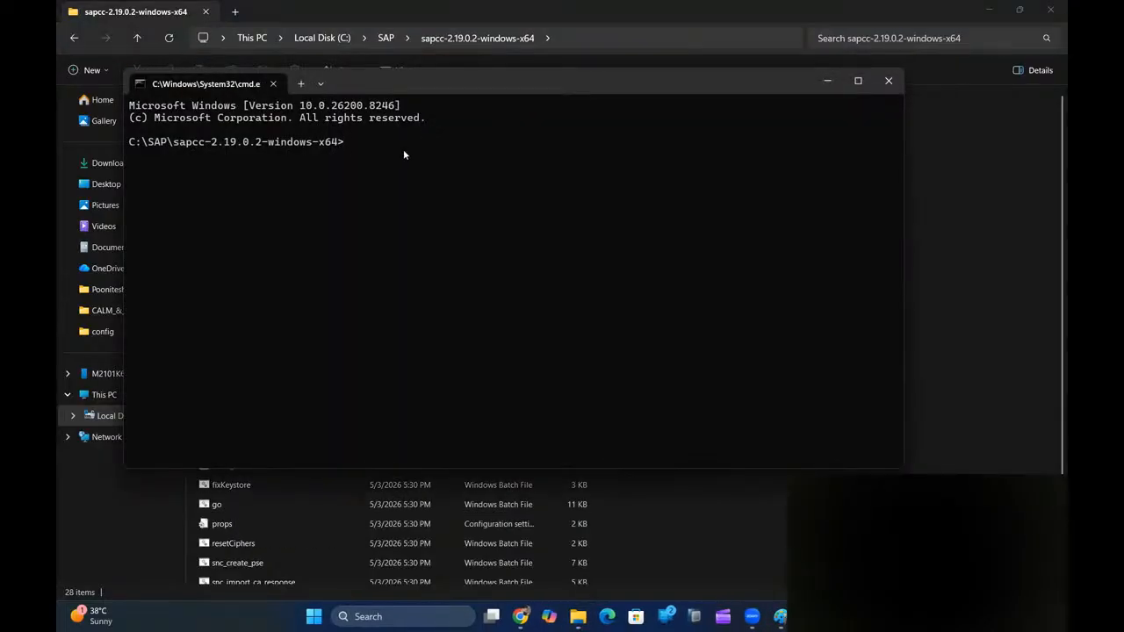
text(go.bat)
key(Return)
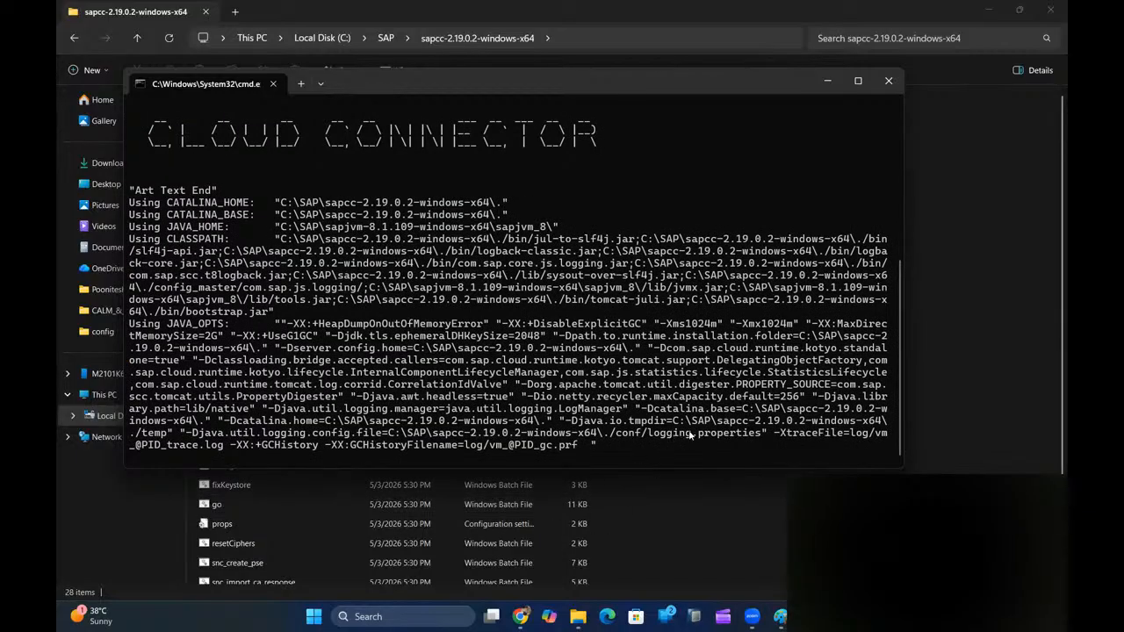
mouse_move(521, 616)
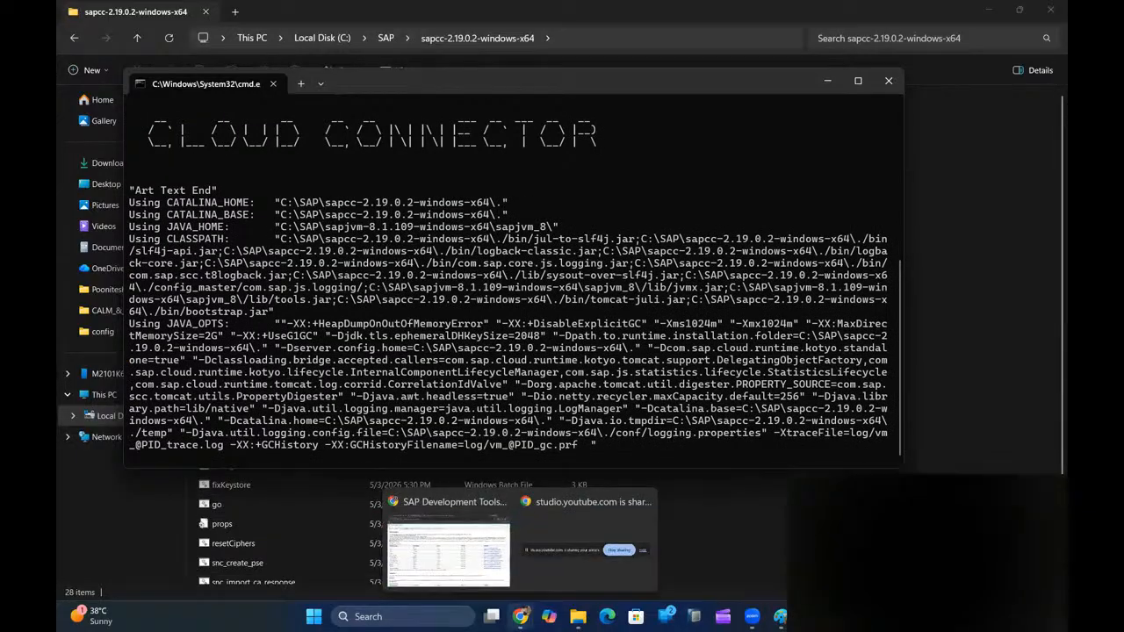
click(447, 546)
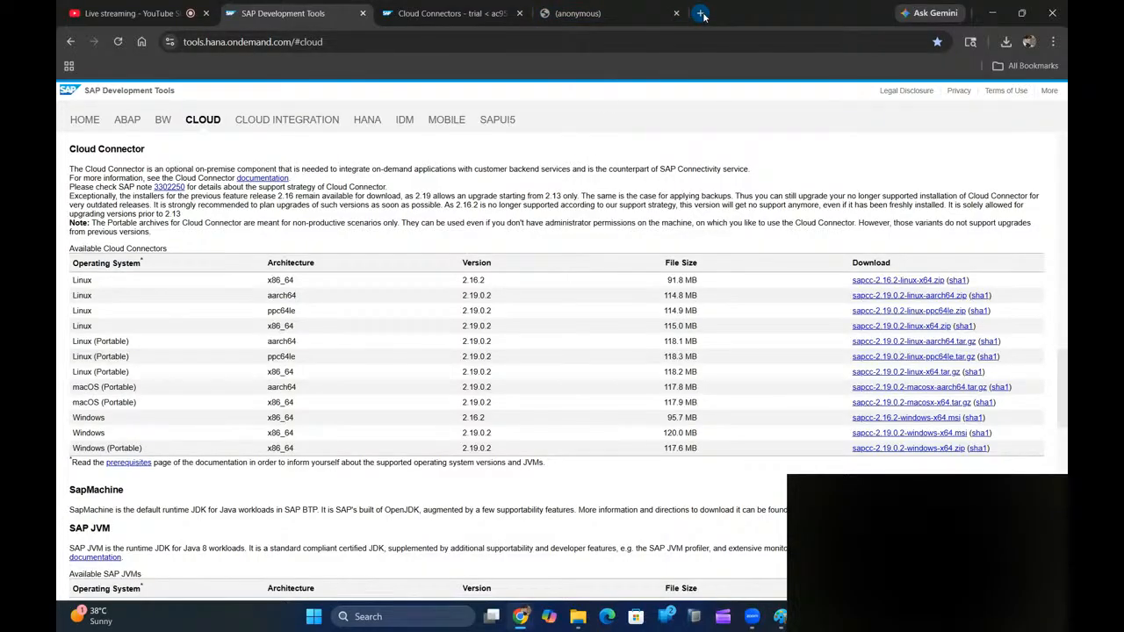
- Try loading localhost:8443 in a new browser tab
click(700, 12)
text(localhost)
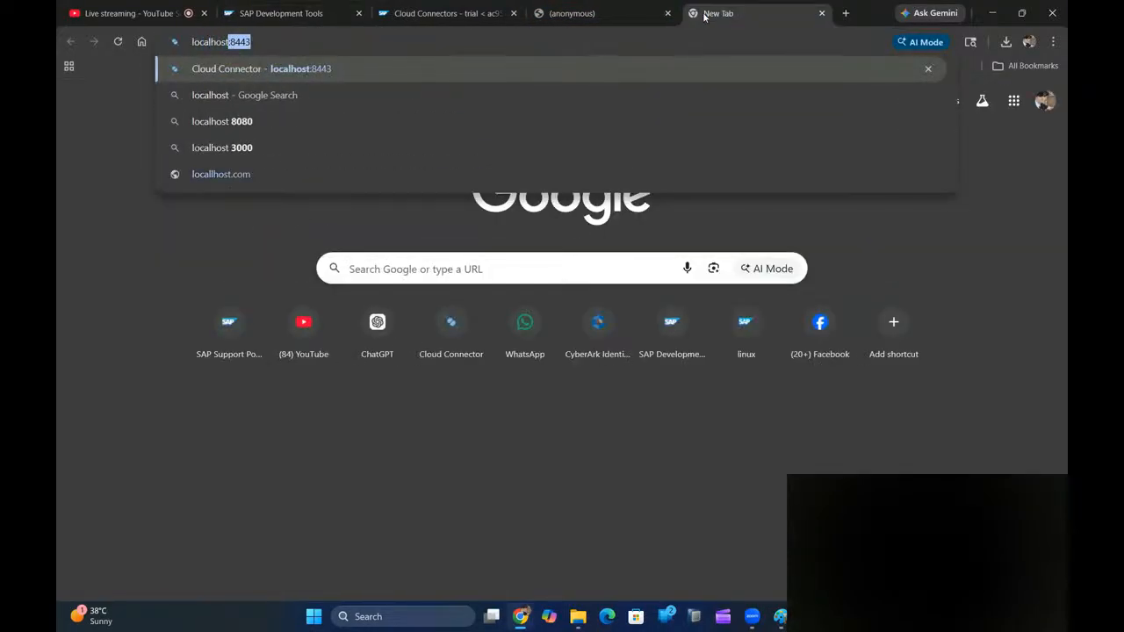
key(Right)
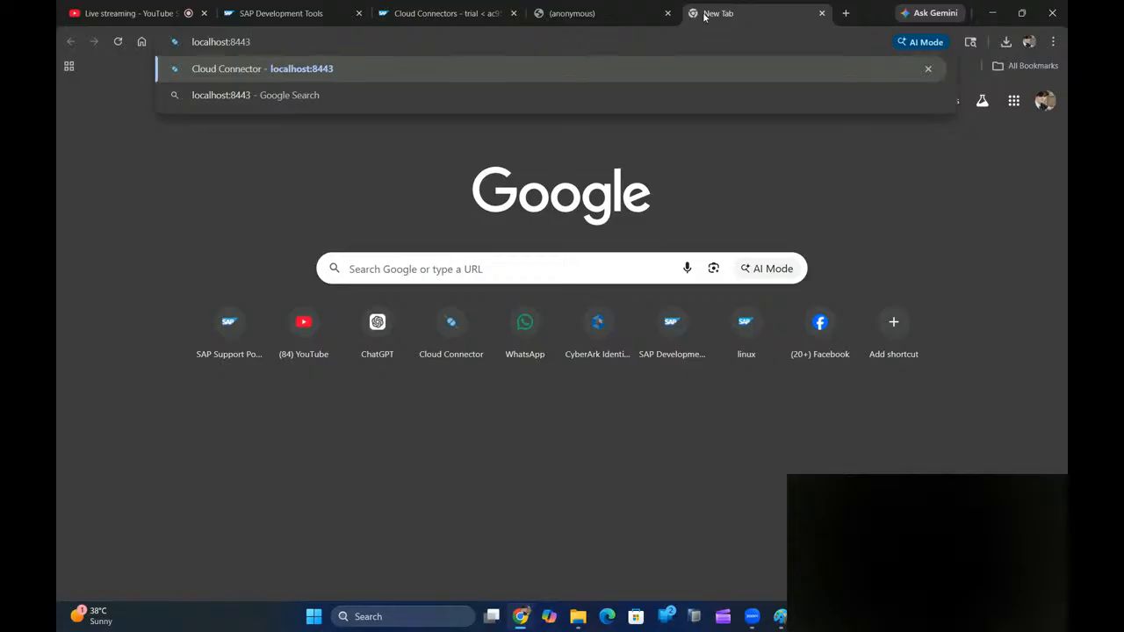
key(Return)
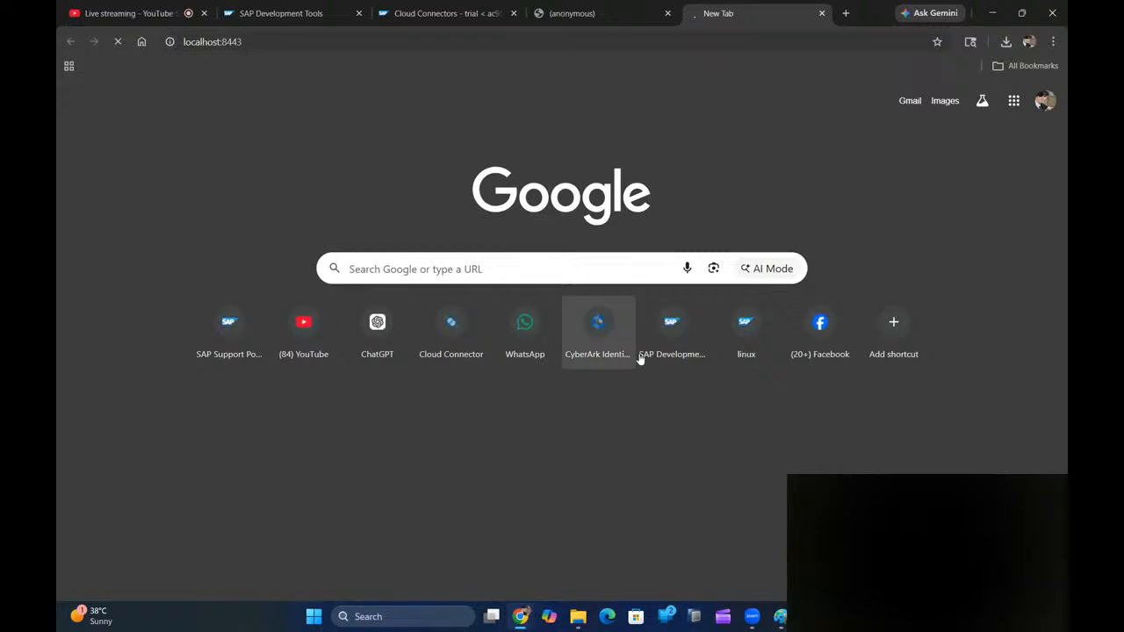
mouse_move(810, 617)
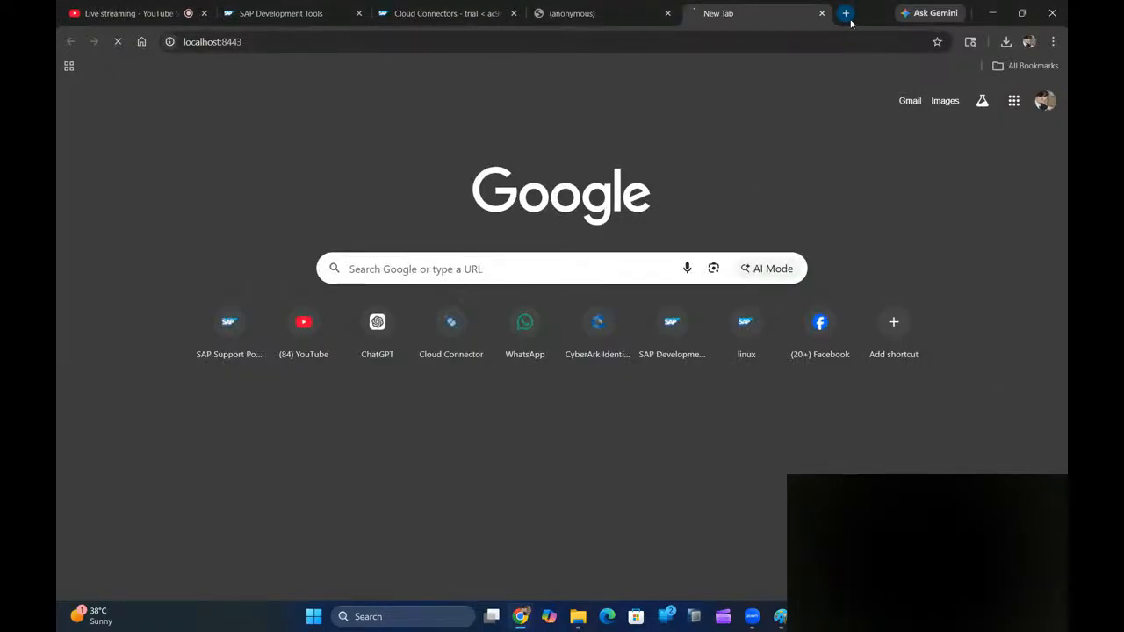
click(760, 44)
key(Left)
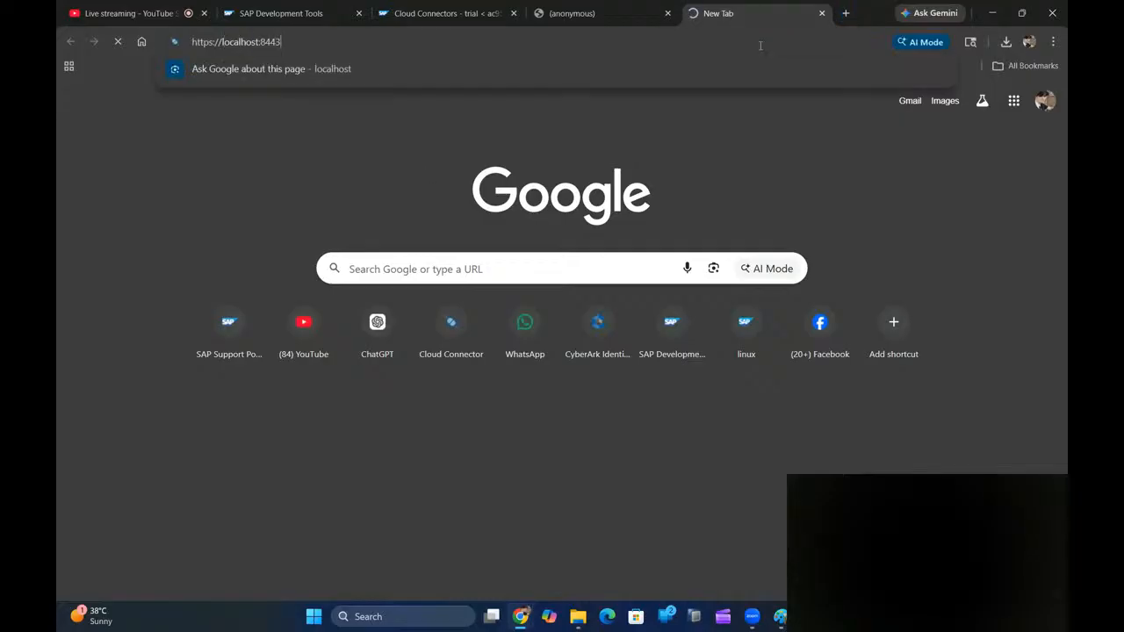
key(Return)
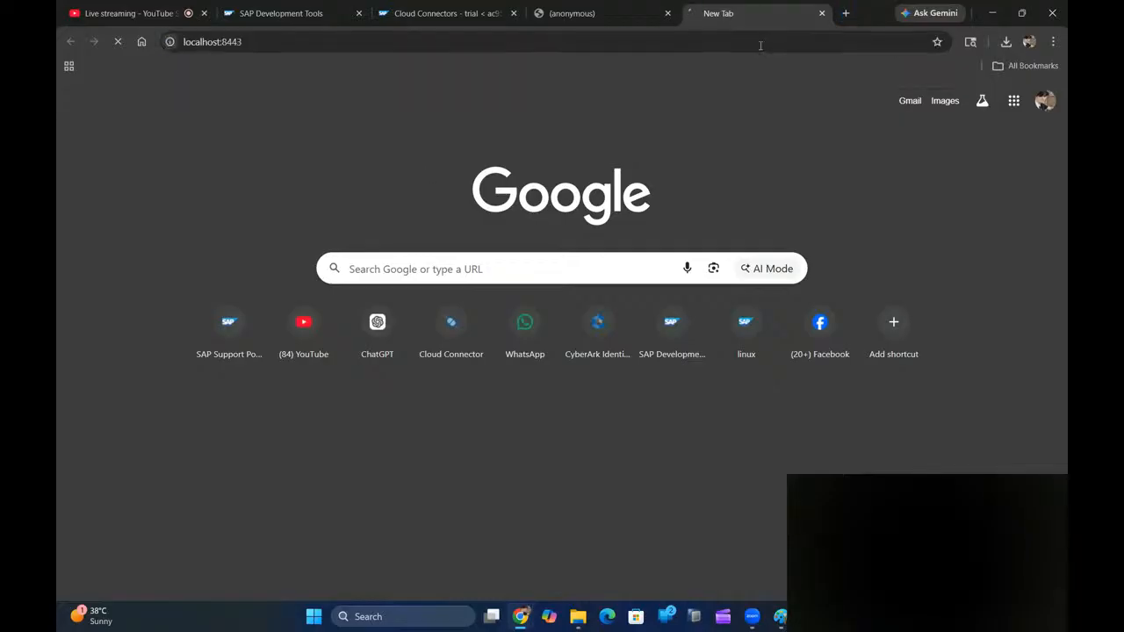
click(846, 14)
text(ht)
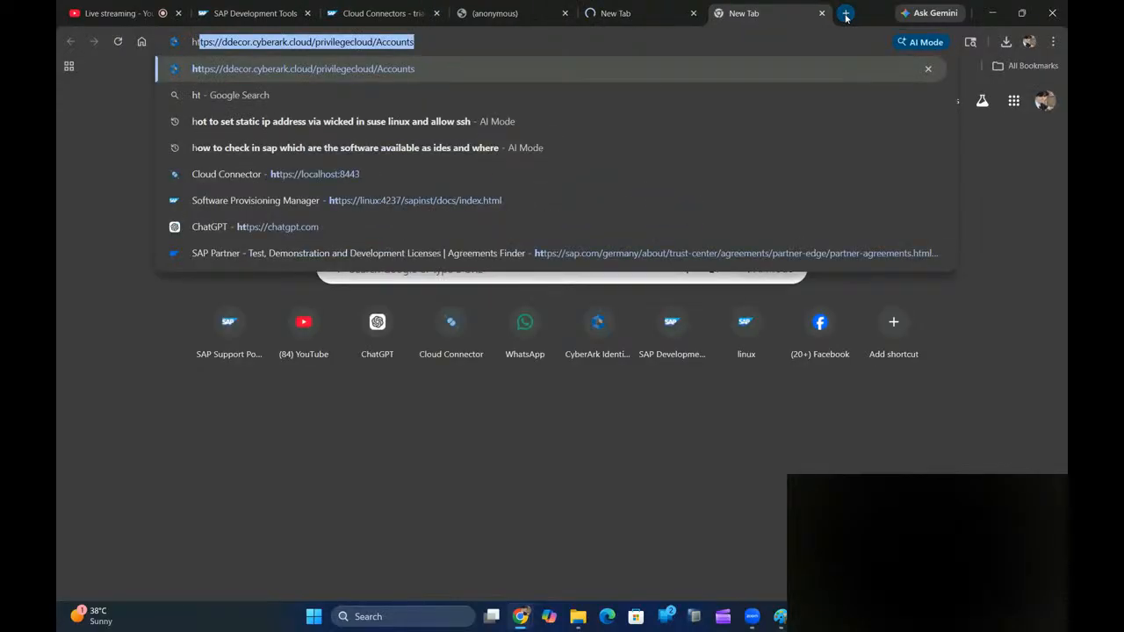
text(tps://loca)
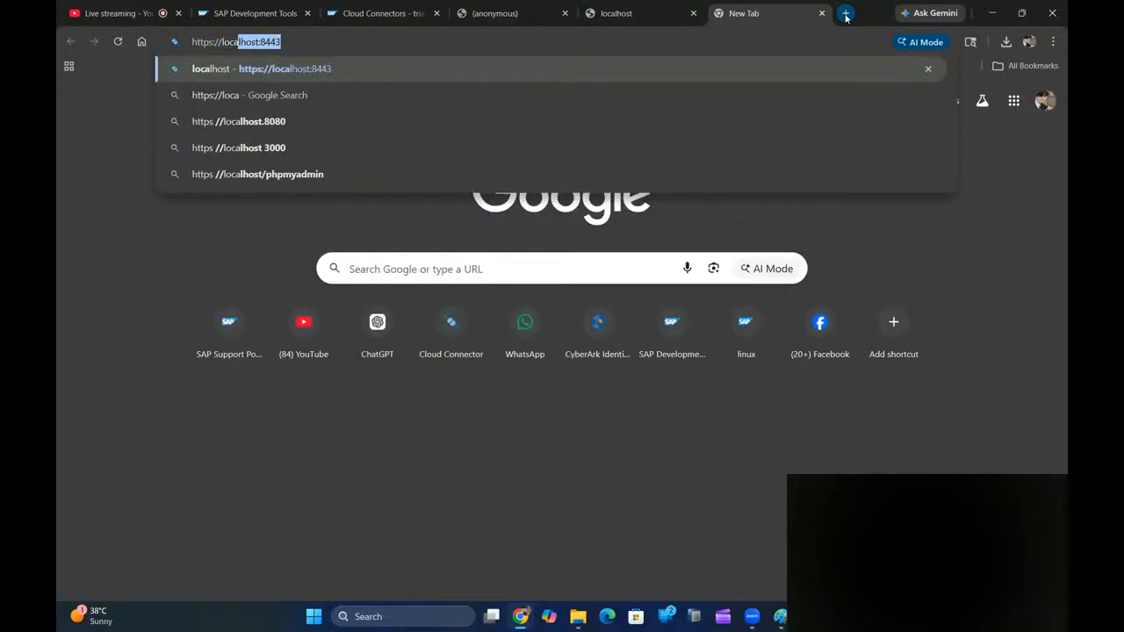
text(lhost:)
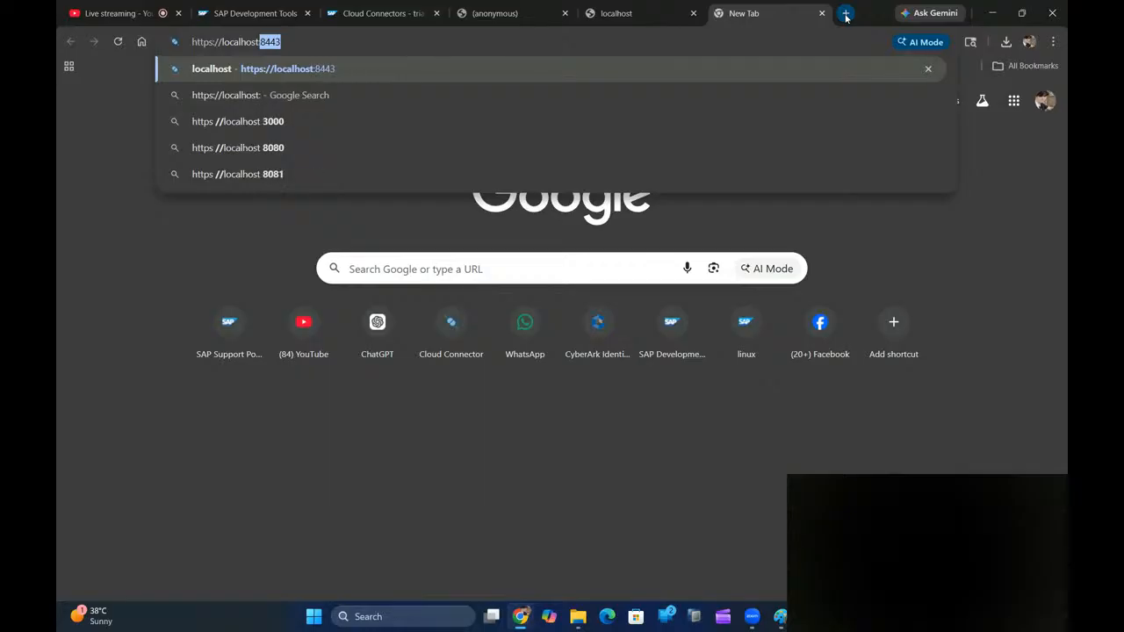
text(8443)
key(Return)
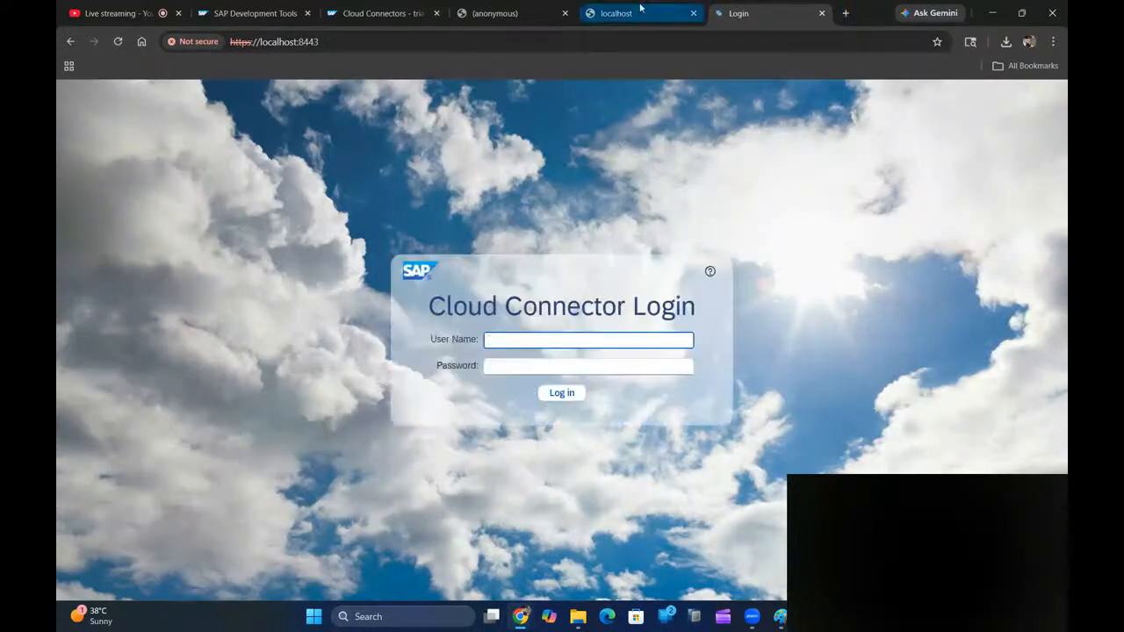
click(638, 11)
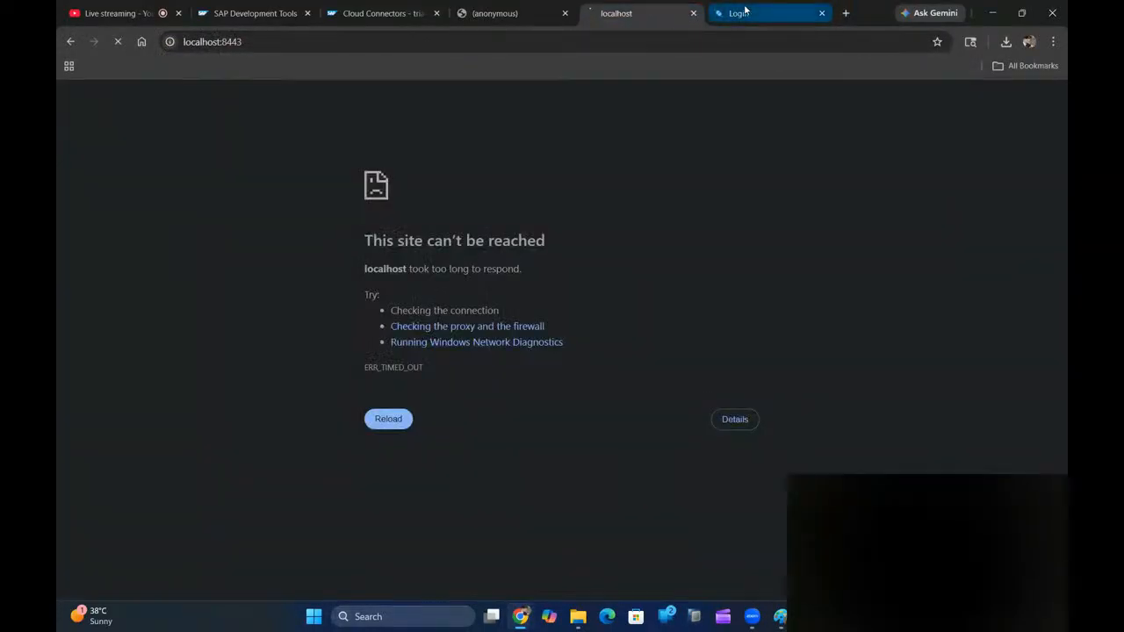
click(745, 11)
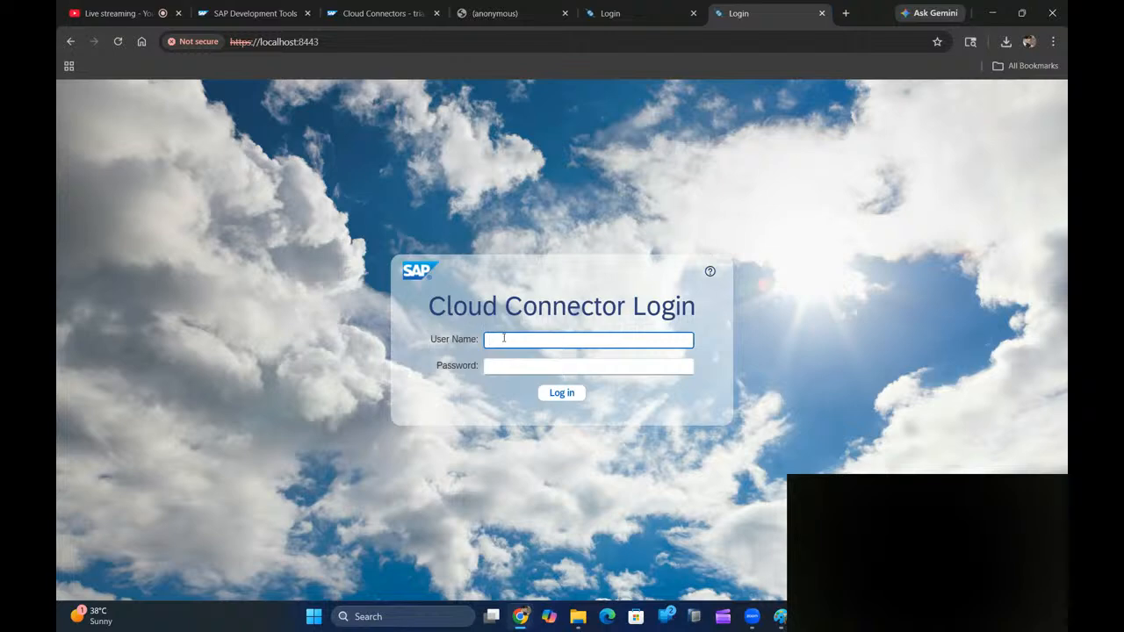
- Log in to the Cloud Connector as Administrator with the account password
text(Administrator)
click(597, 373)
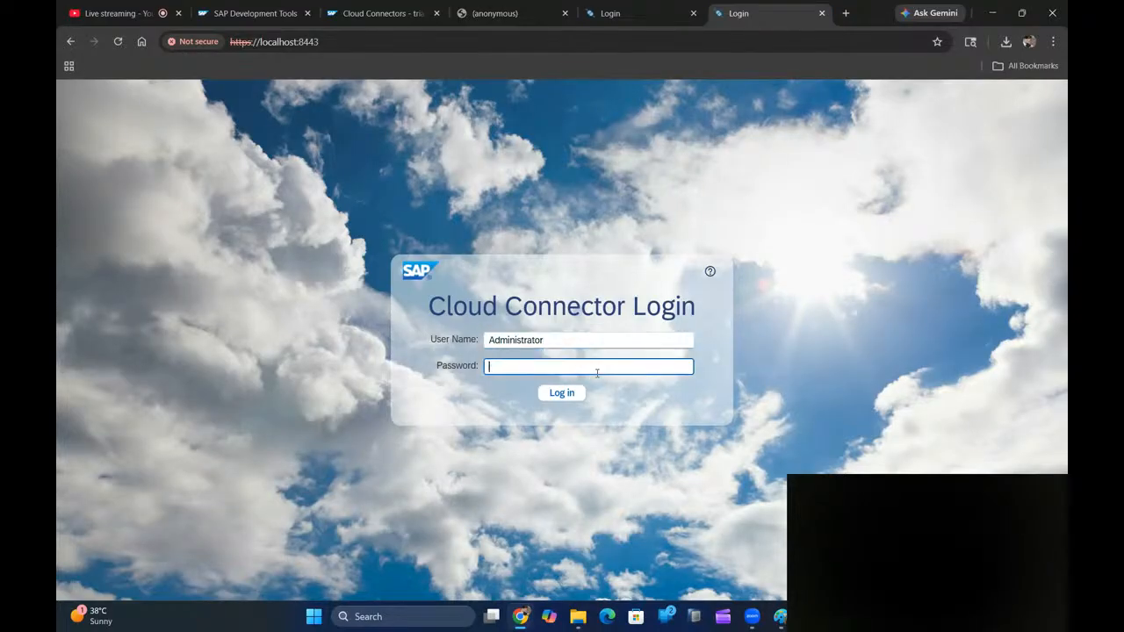
text(manag••••••••••)
key(Return)
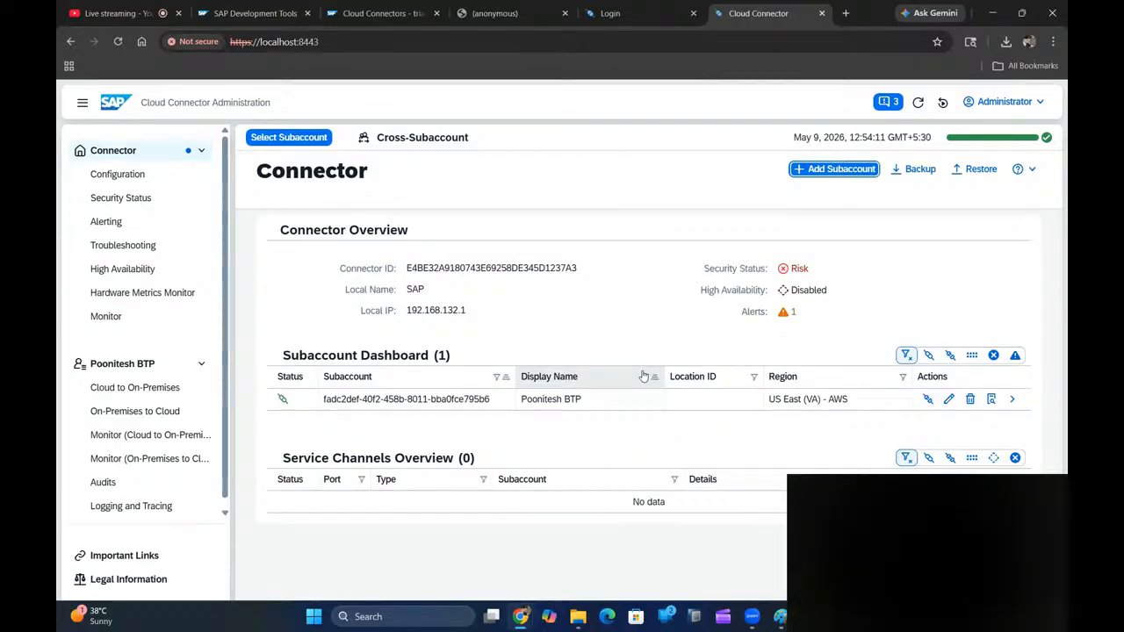
- Close both Cloud Connector tabs and the console window to stop the running Cloud Connector
click(822, 14)
click(822, 13)
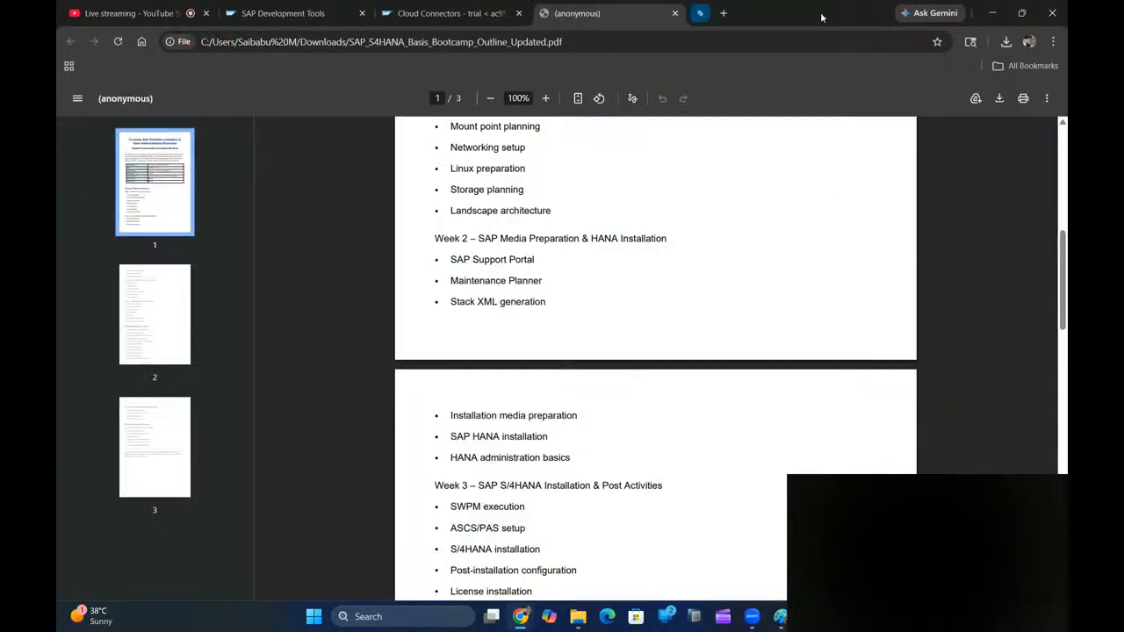
click(810, 617)
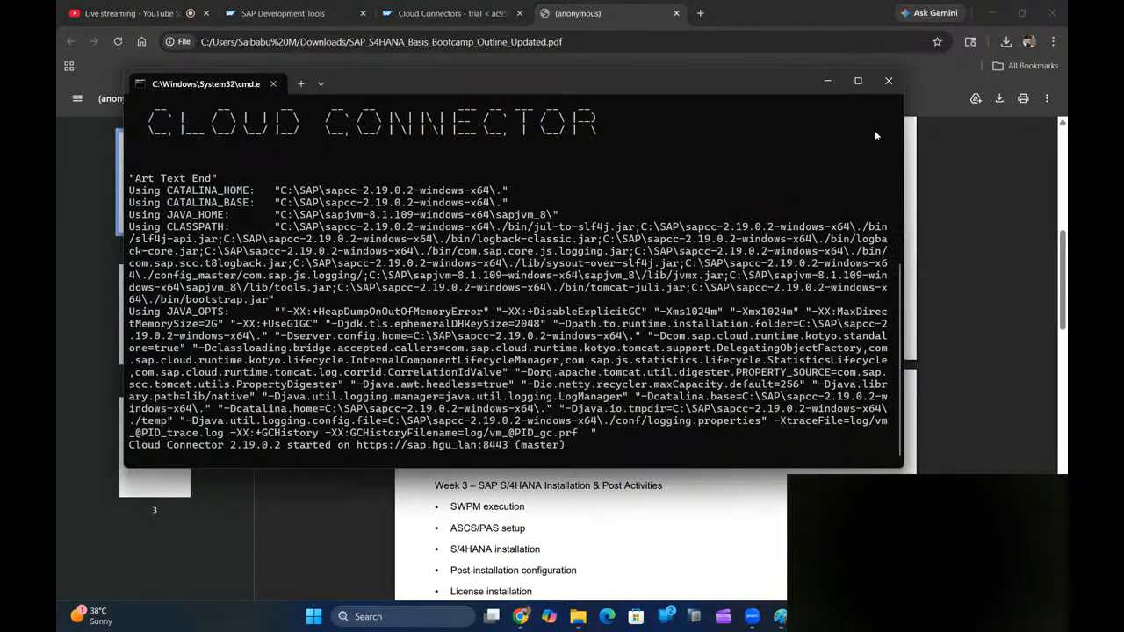
click(888, 81)
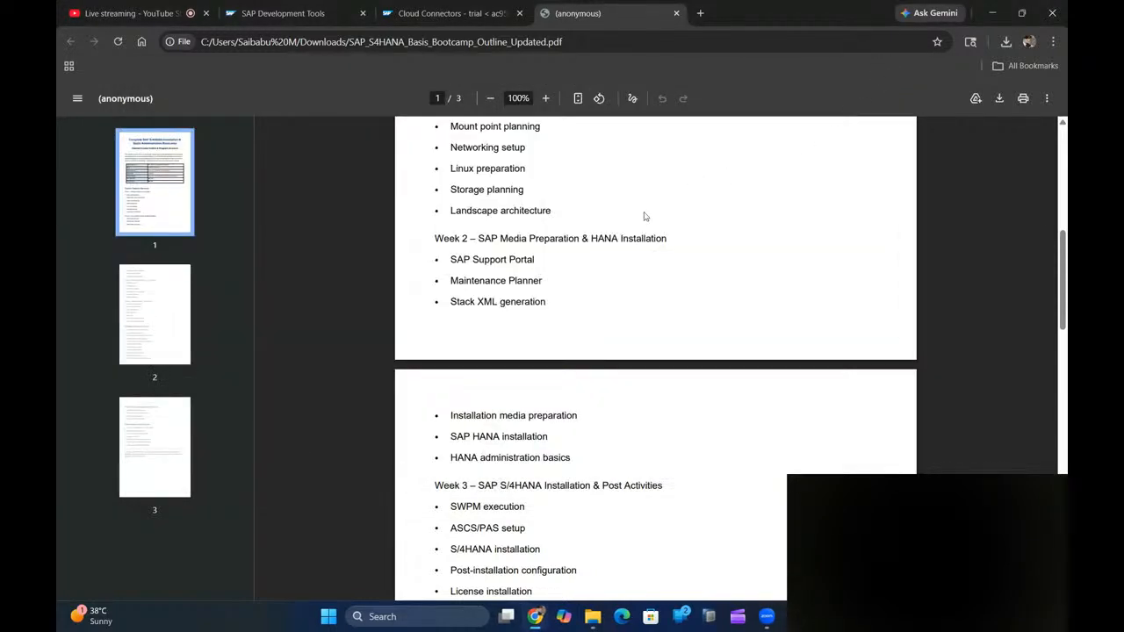
click(453, 13)
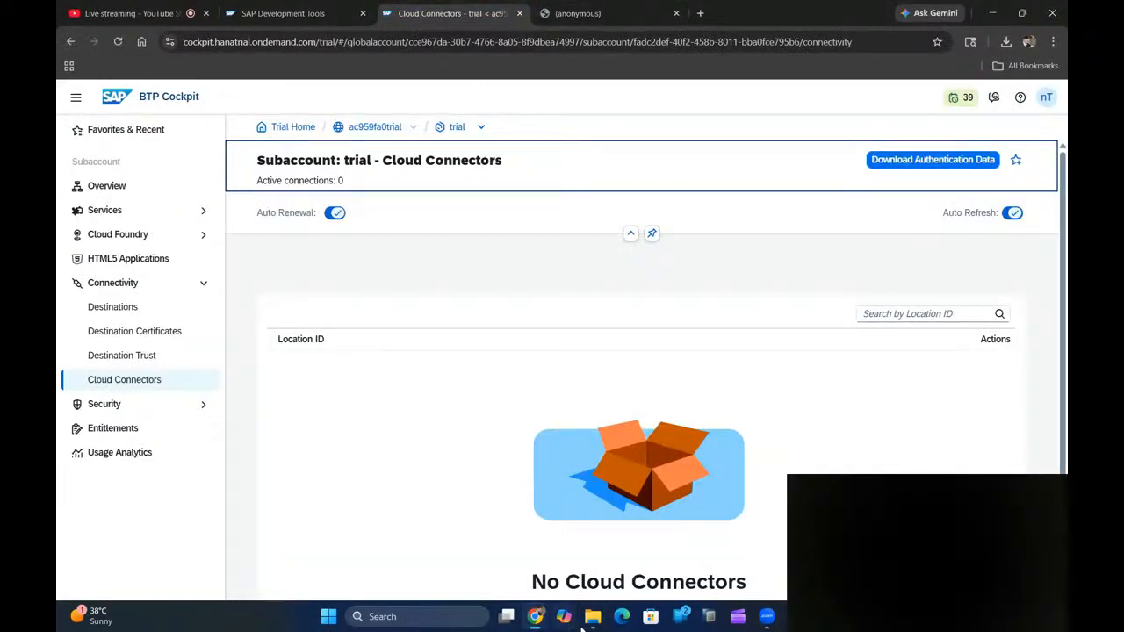
mouse_move(592, 617)
click(607, 549)
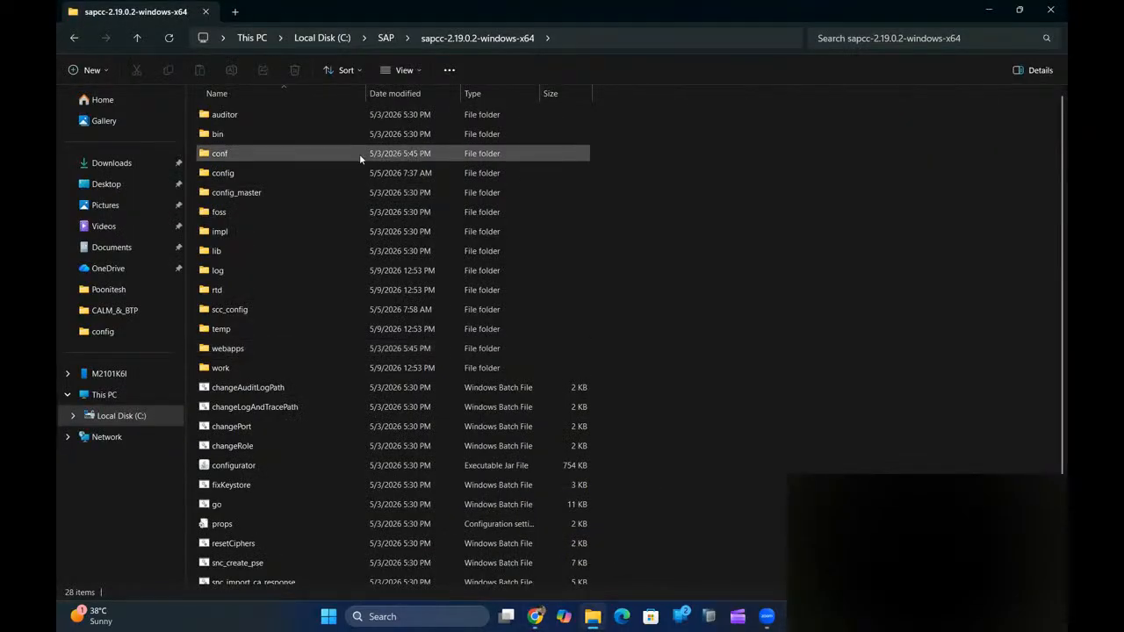
- Go up from the sapcc install folder to C:\SAP and clear the selection
click(382, 39)
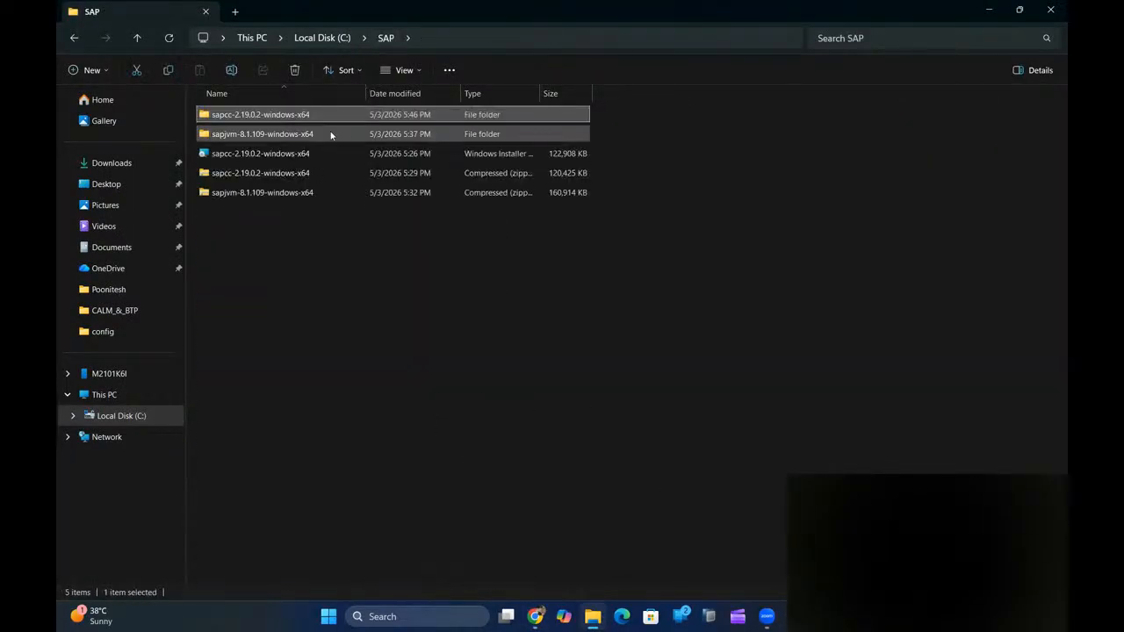
click(292, 253)
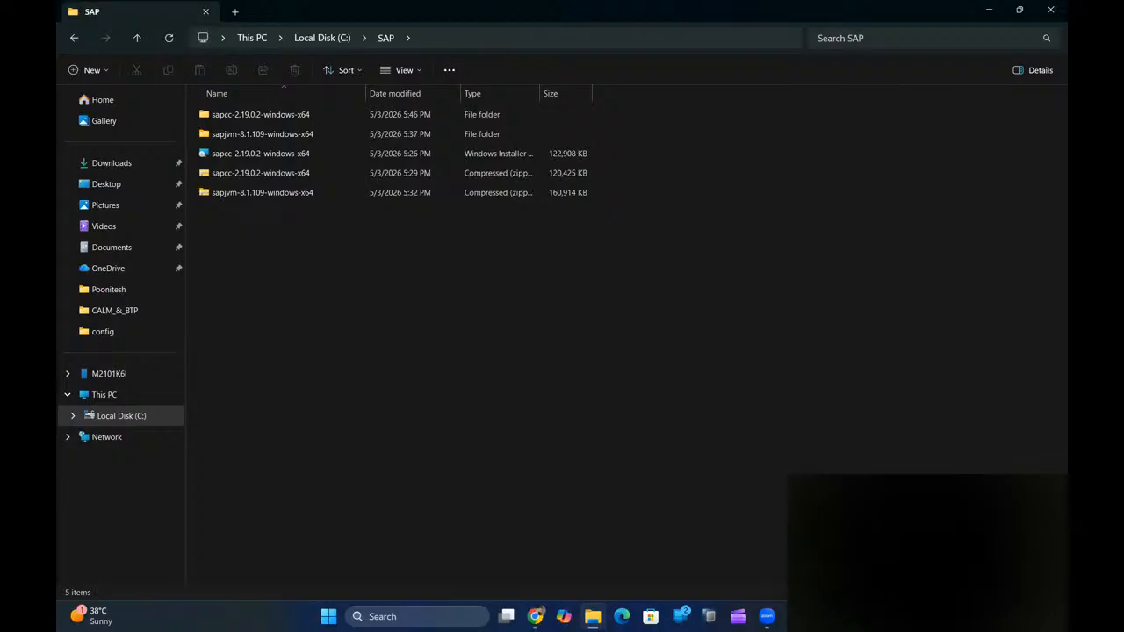
- Launch the sapcc-2.19.0.2 installer, keeping the default install folder and UI port 8443
double_click(299, 156)
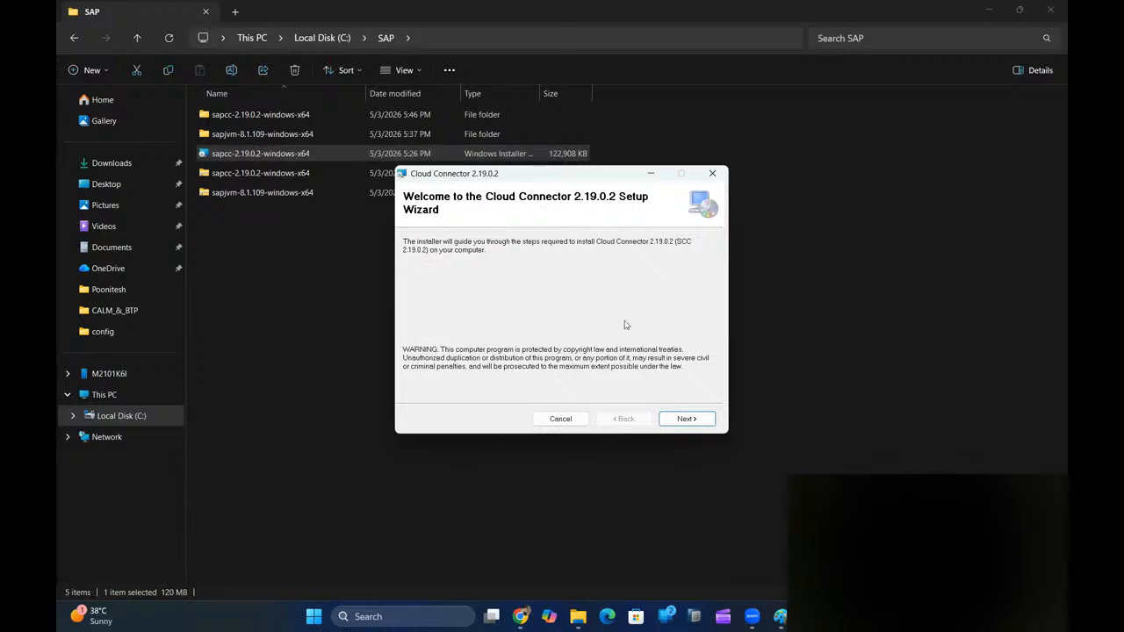
click(689, 416)
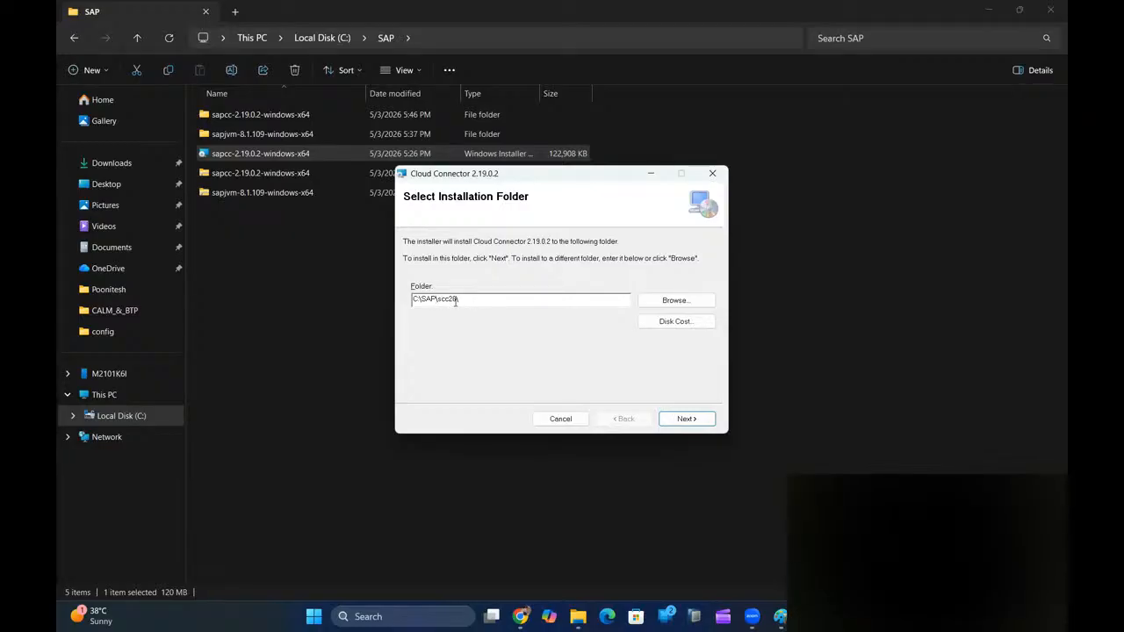
click(684, 419)
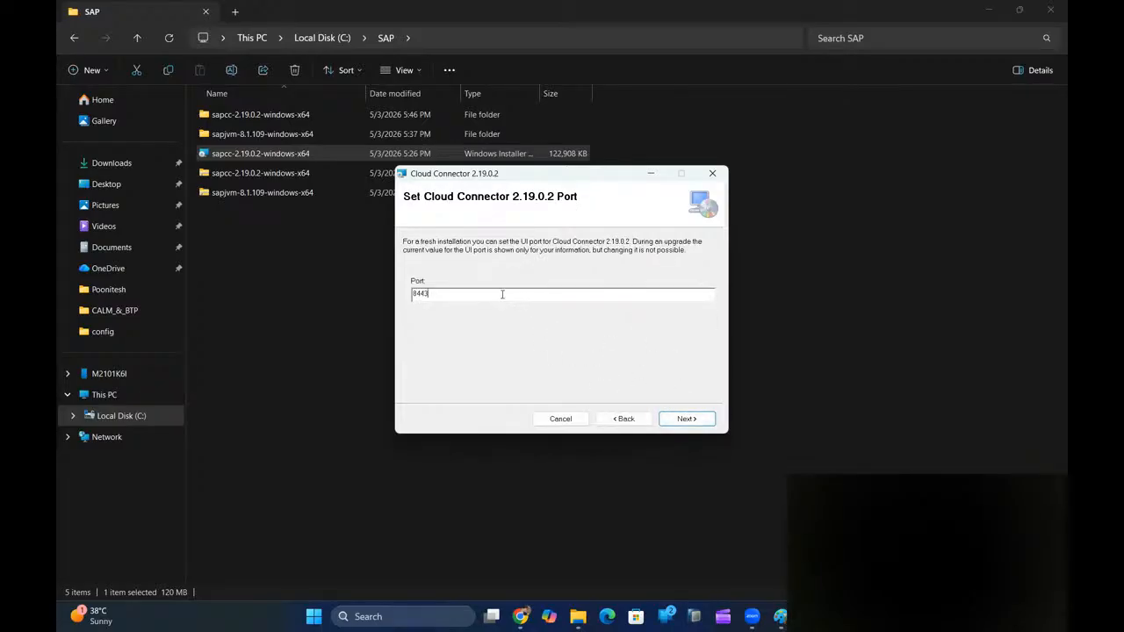
click(433, 294)
click(684, 419)
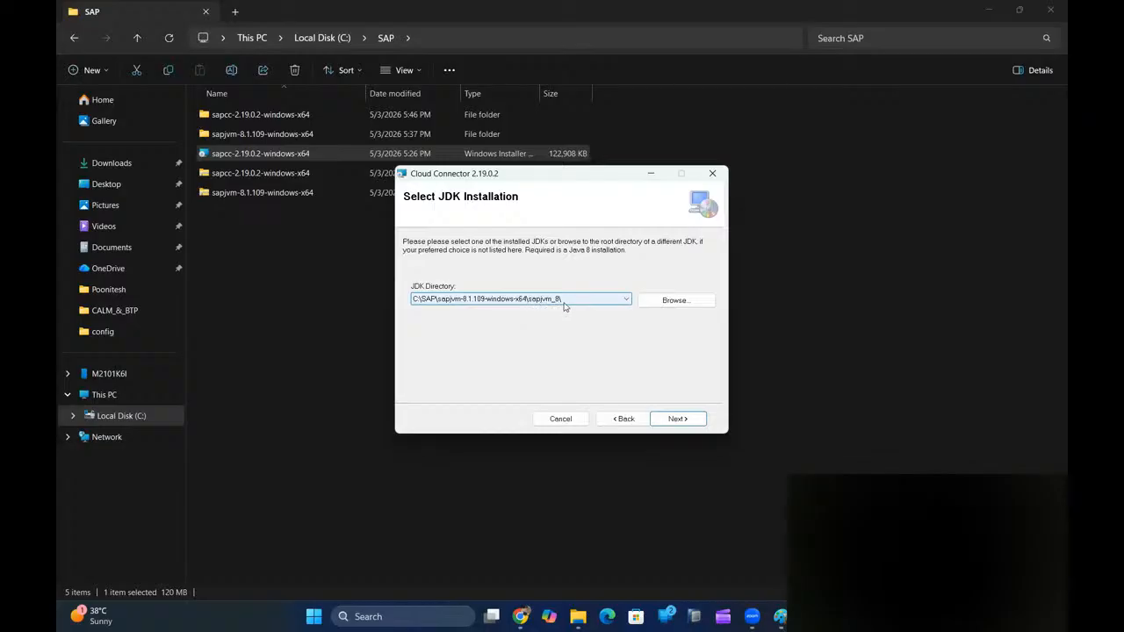
- Accept the sapjvm_8 JDK directory, keep start-after-setup enabled, install, and close the wizard
click(678, 420)
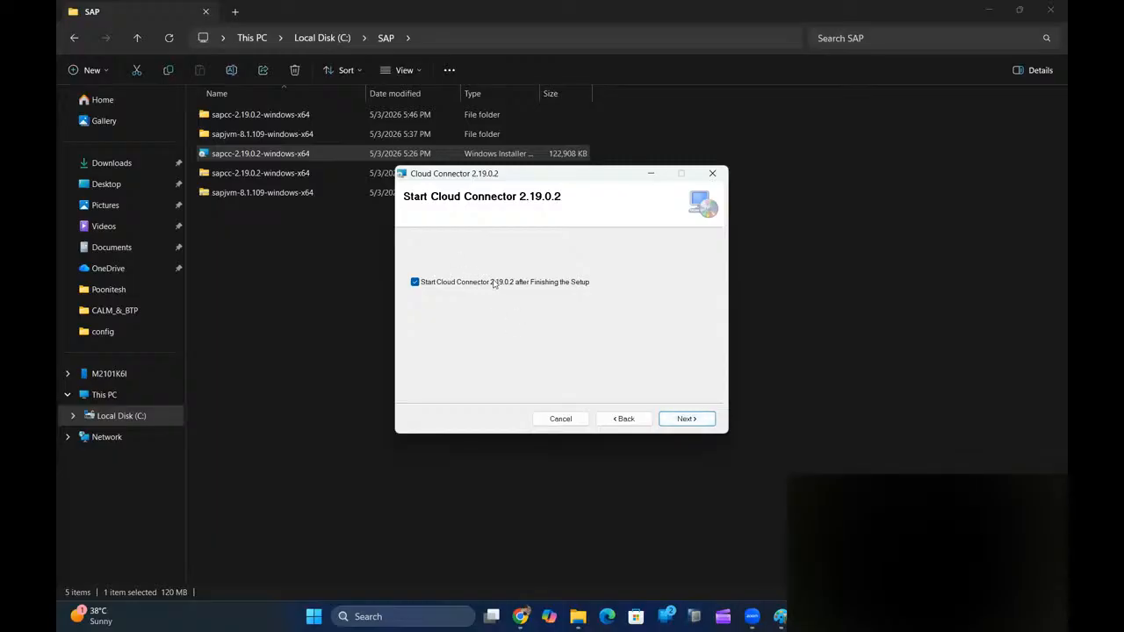
click(687, 419)
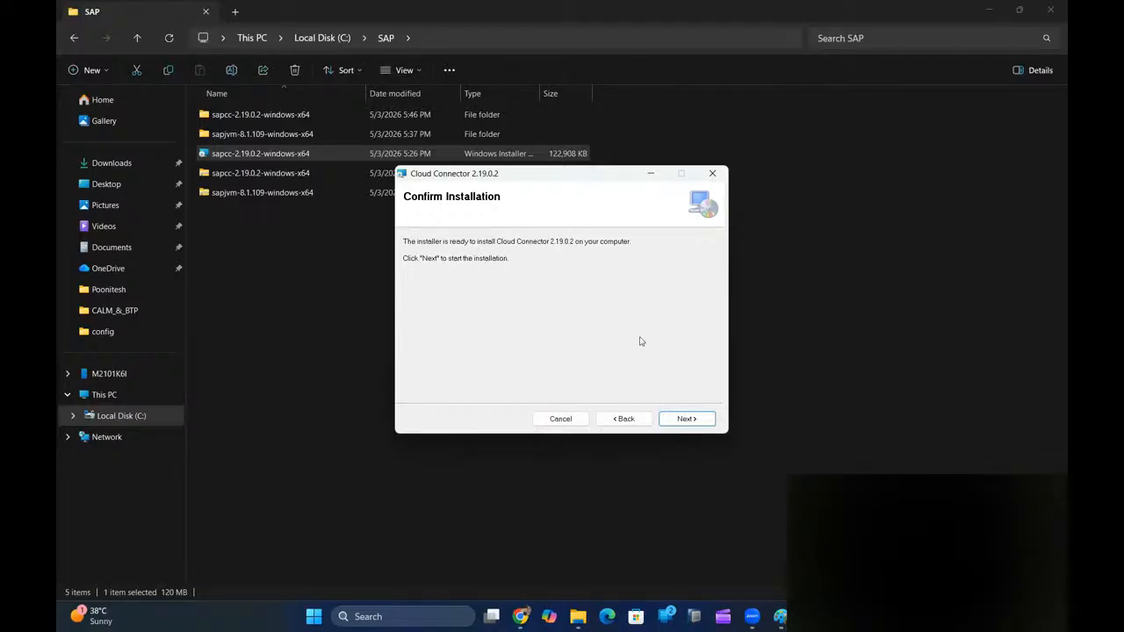
click(702, 421)
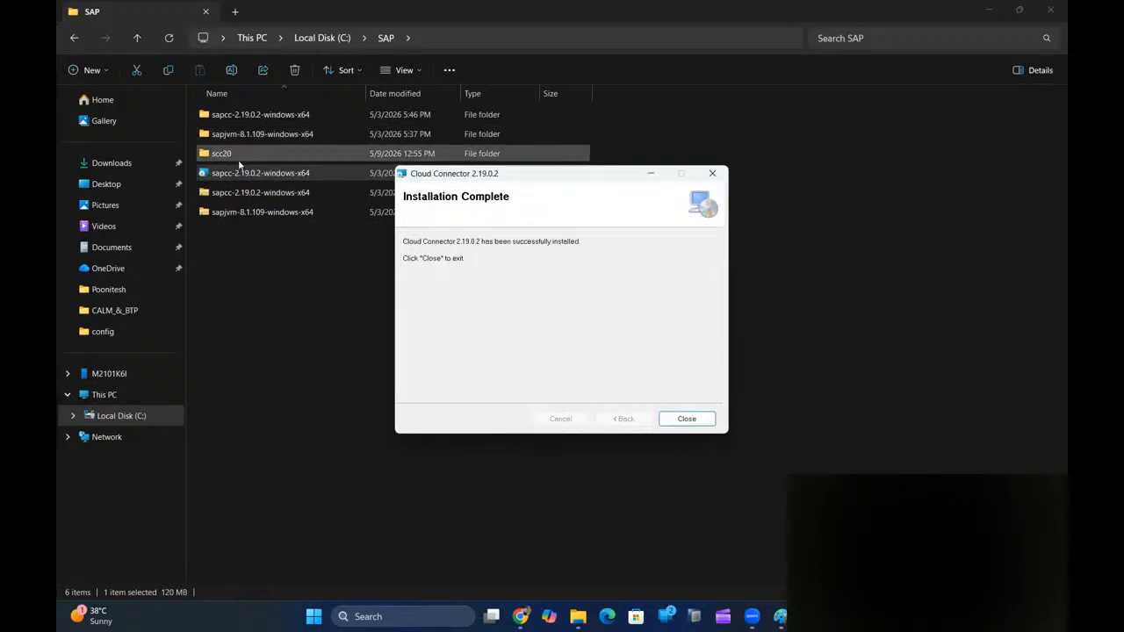
click(686, 418)
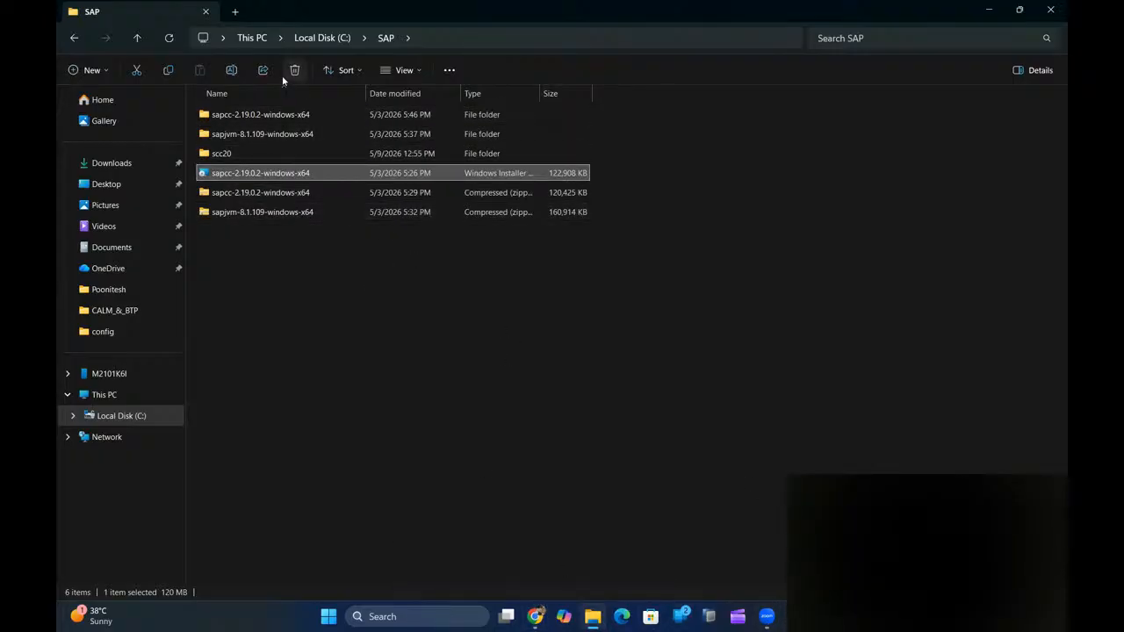
mouse_move(535, 616)
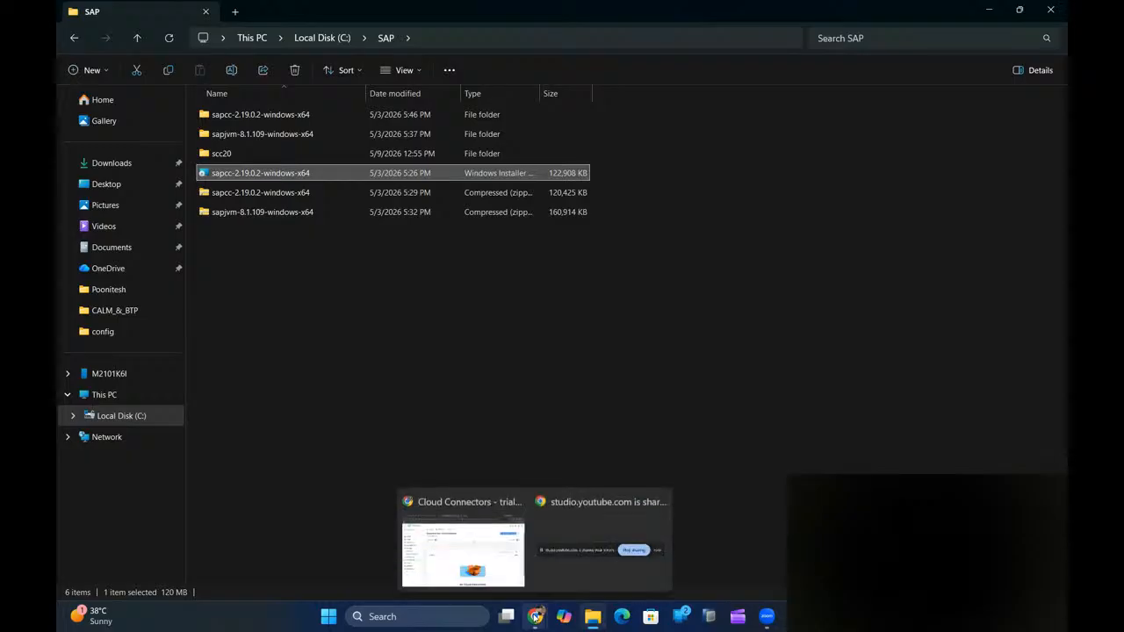
click(462, 549)
click(701, 14)
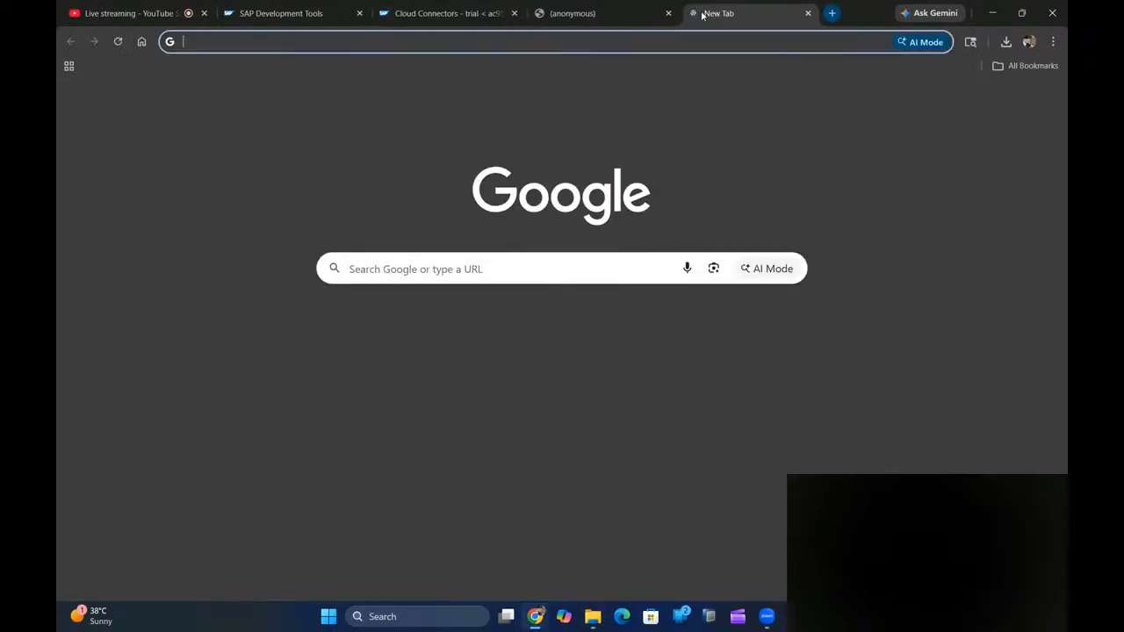
click(676, 46)
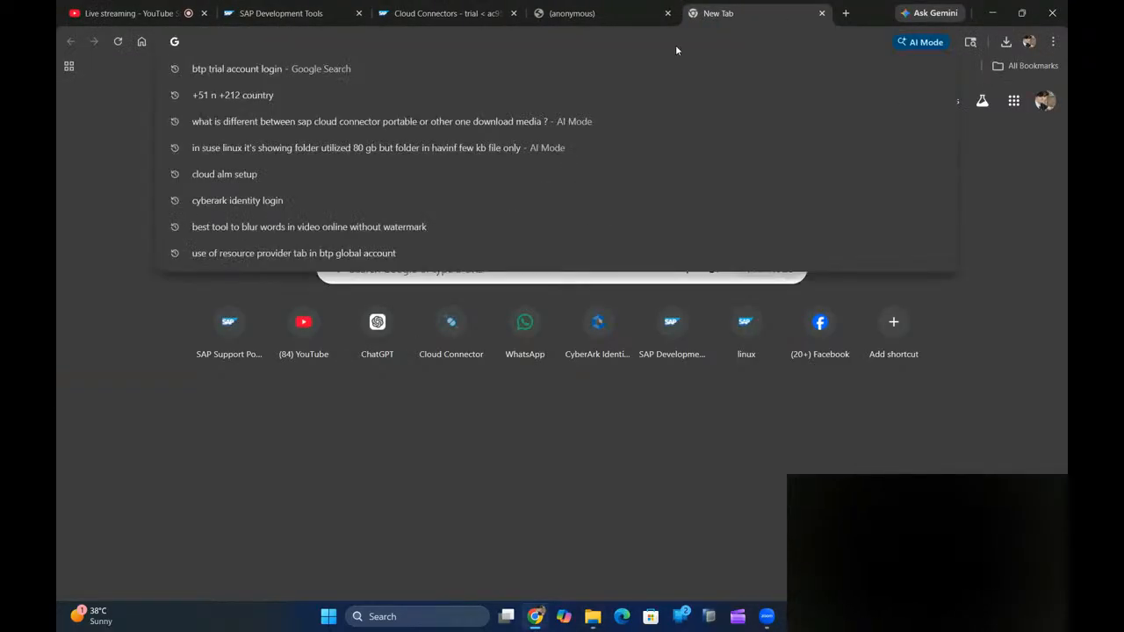
text(https)
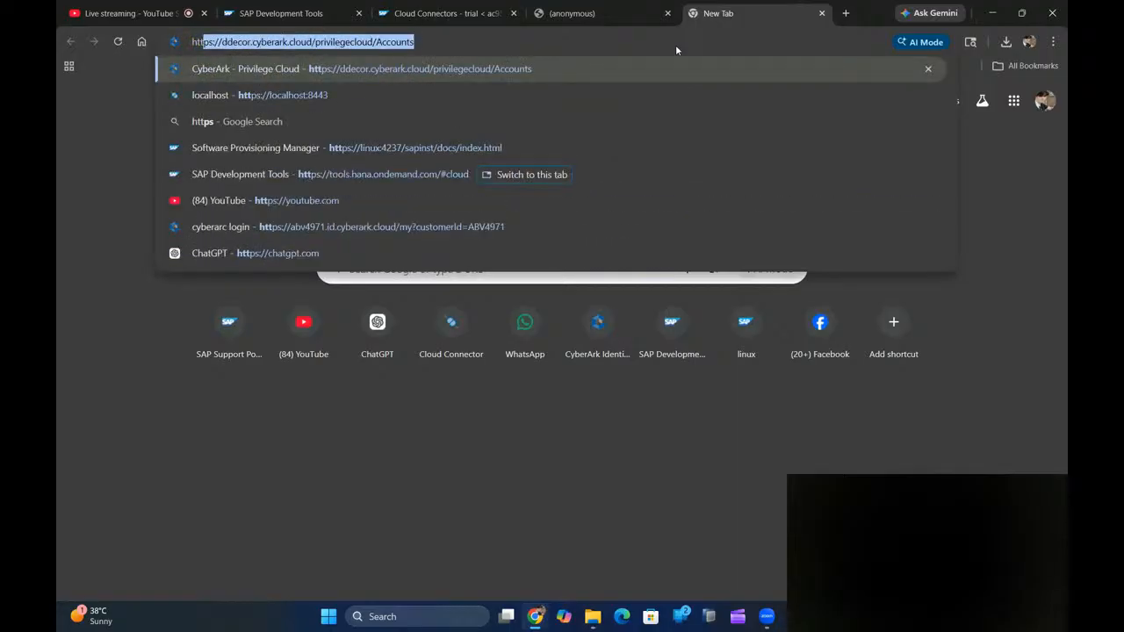
text(:)
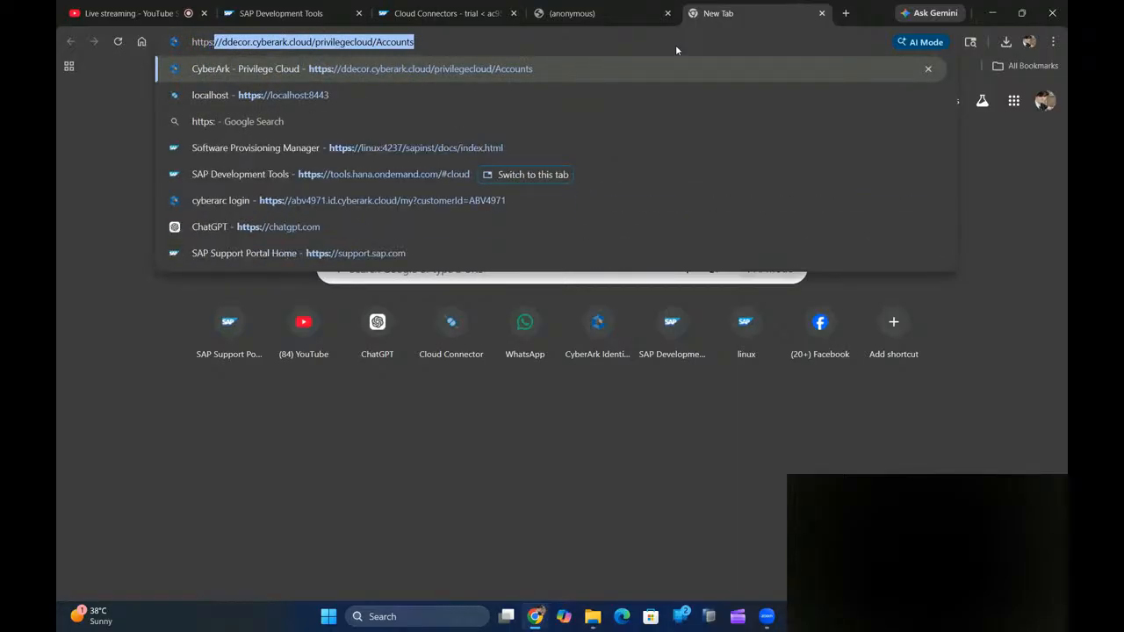
text(//localhost)
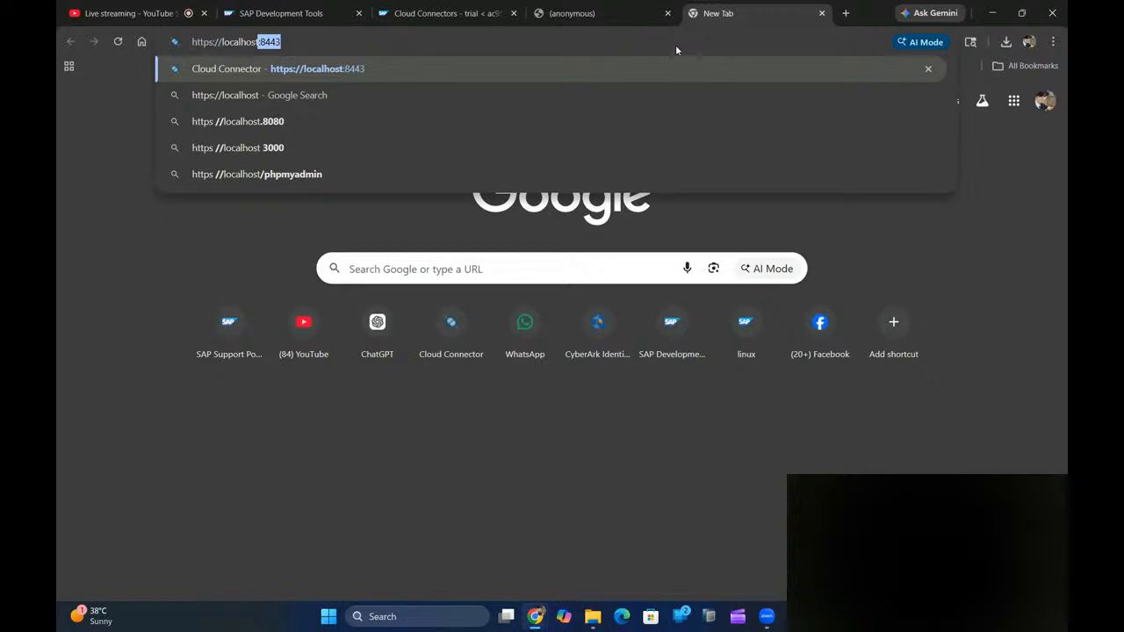
key(Return)
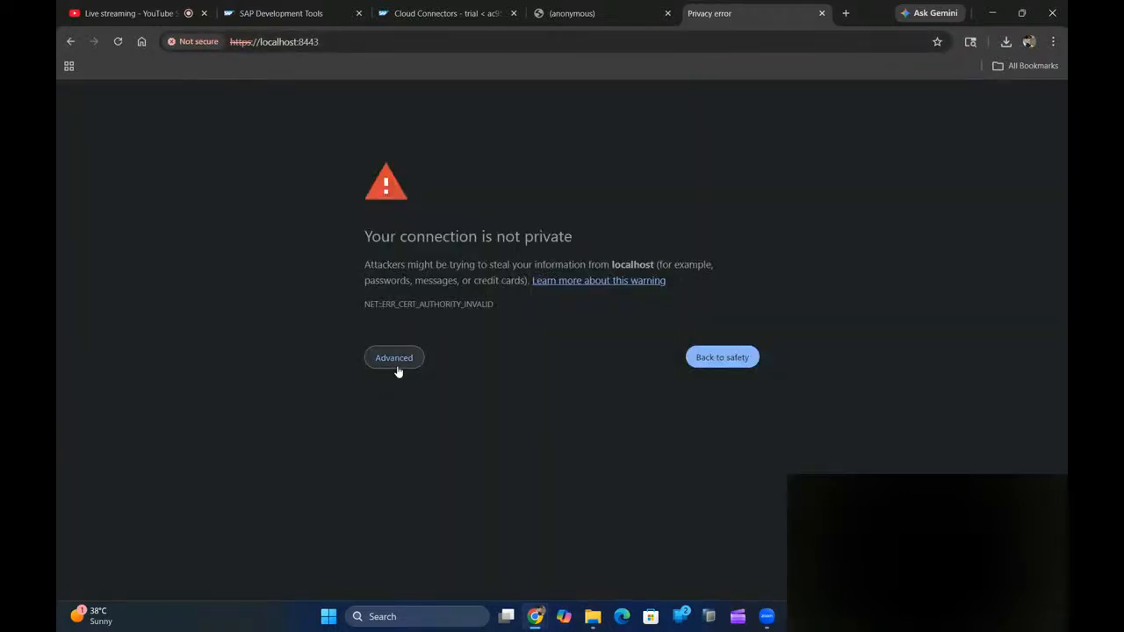
click(395, 360)
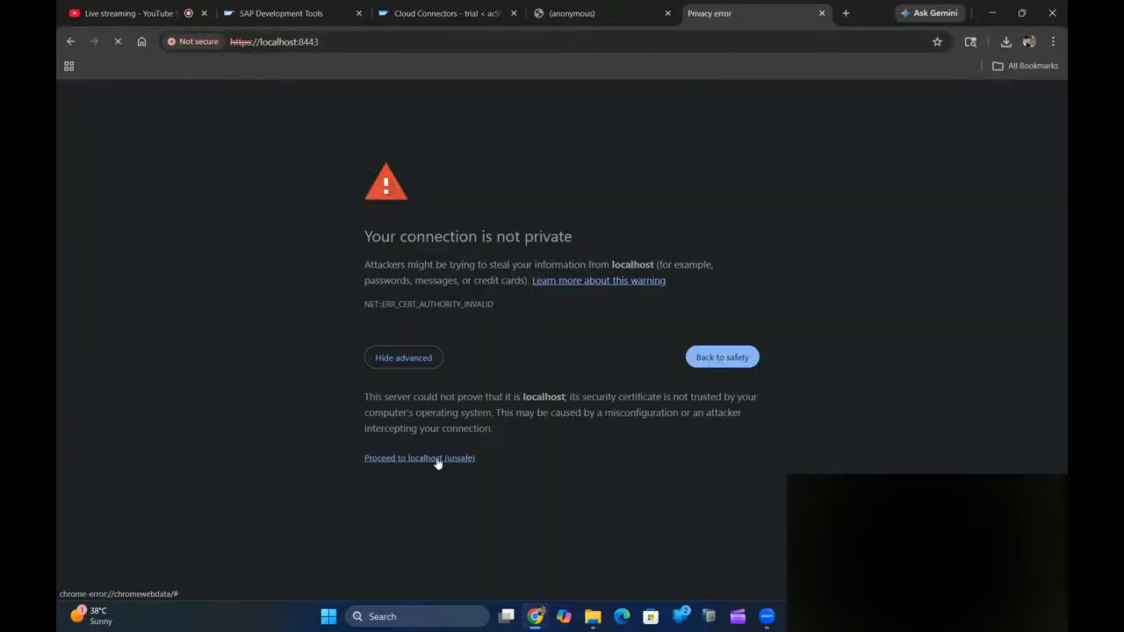
click(400, 463)
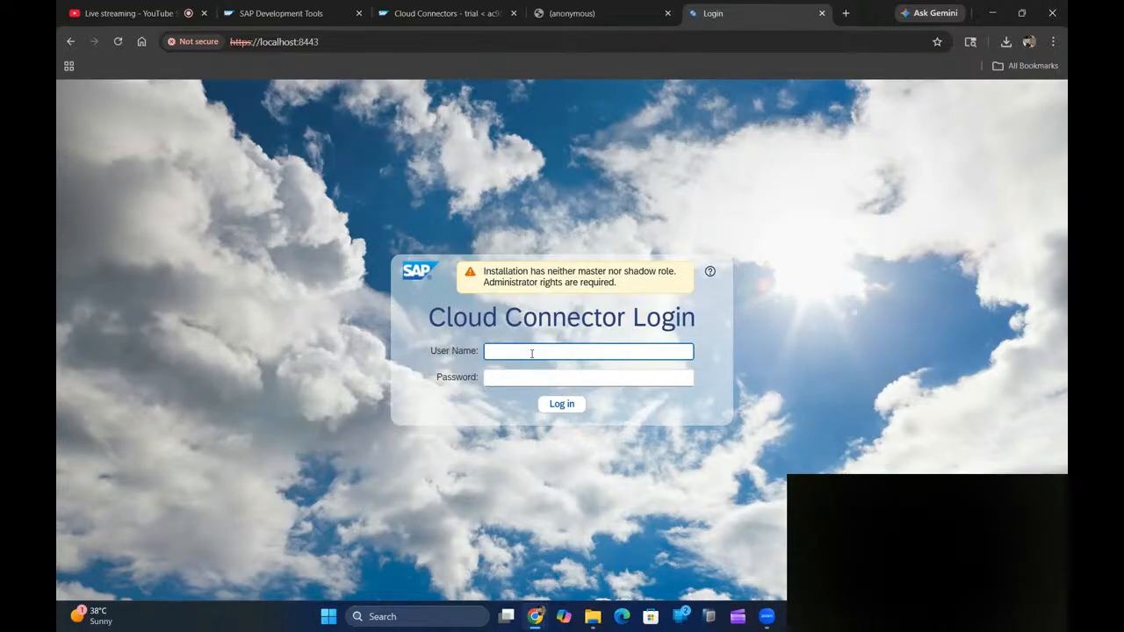
- Enter the administrator user name and default password and submit the login
text(dmistrator)
click(544, 377)
text(••••••)
key(Return)
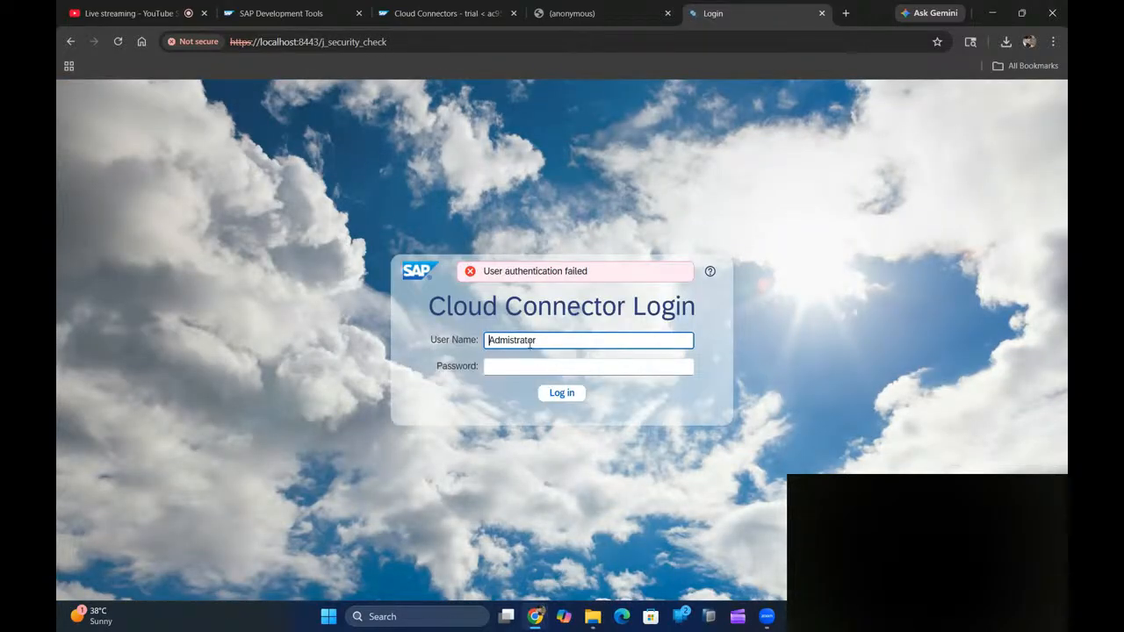
- Correct the misspelled user name to Administrator and resubmit the password until login succeeds
key(BackSpace)
key(BackSpace)
key(BackSpace)
key(BackSpace)
text(inistrator)
click(535, 368)
text(mana)
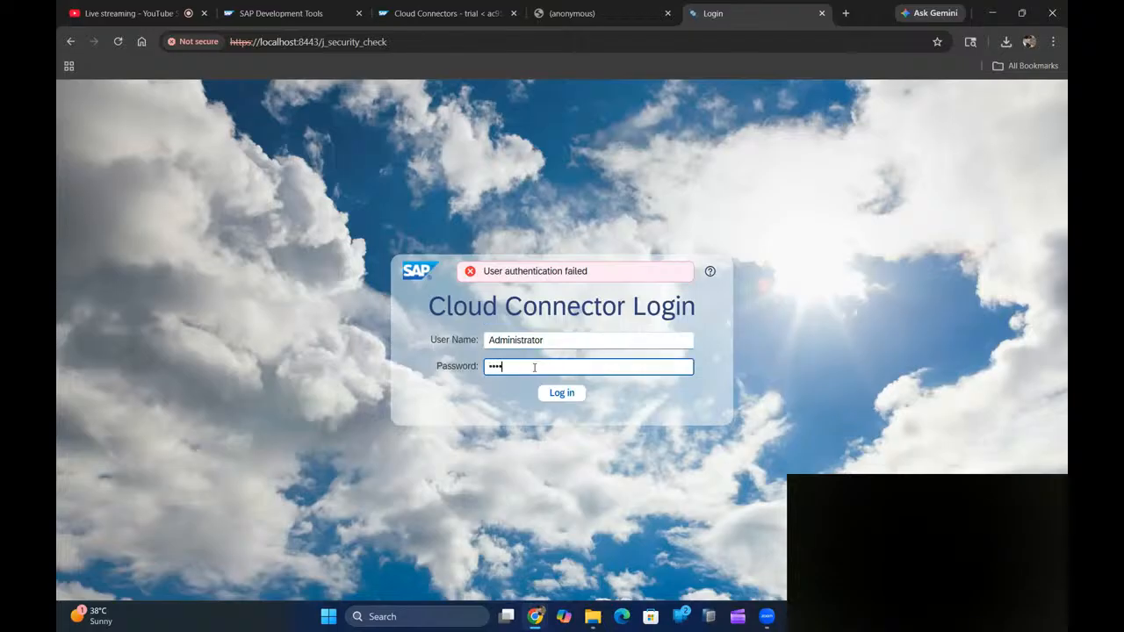
key(Return)
click(534, 368)
text(mana)
key(Return)
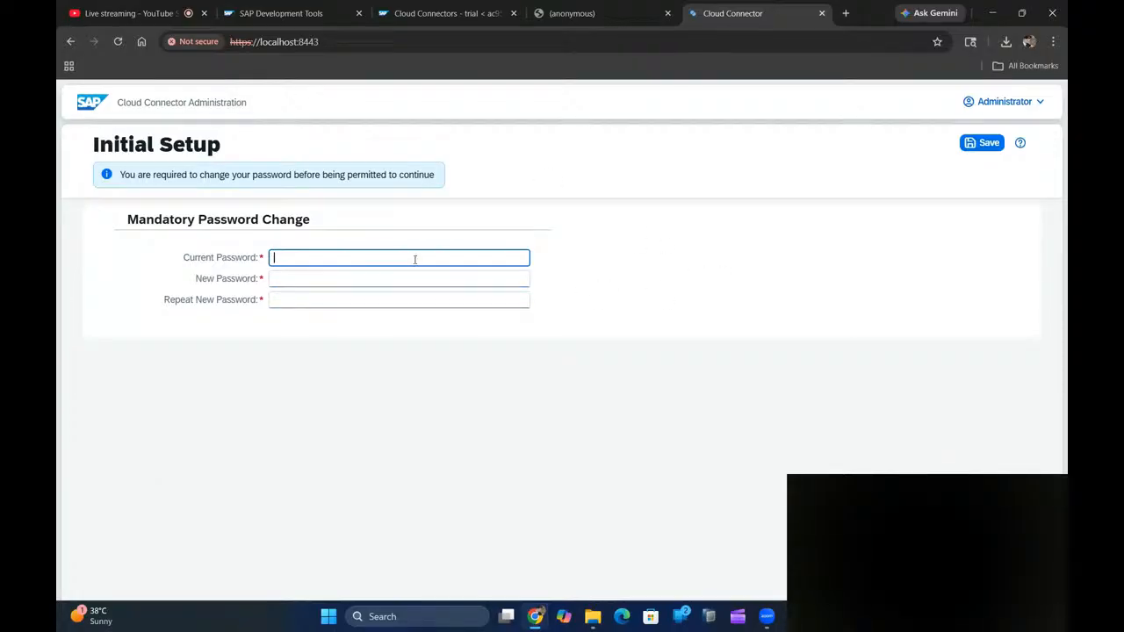
- Enter the current default password, then a new password twice, and save the change
text(manage)
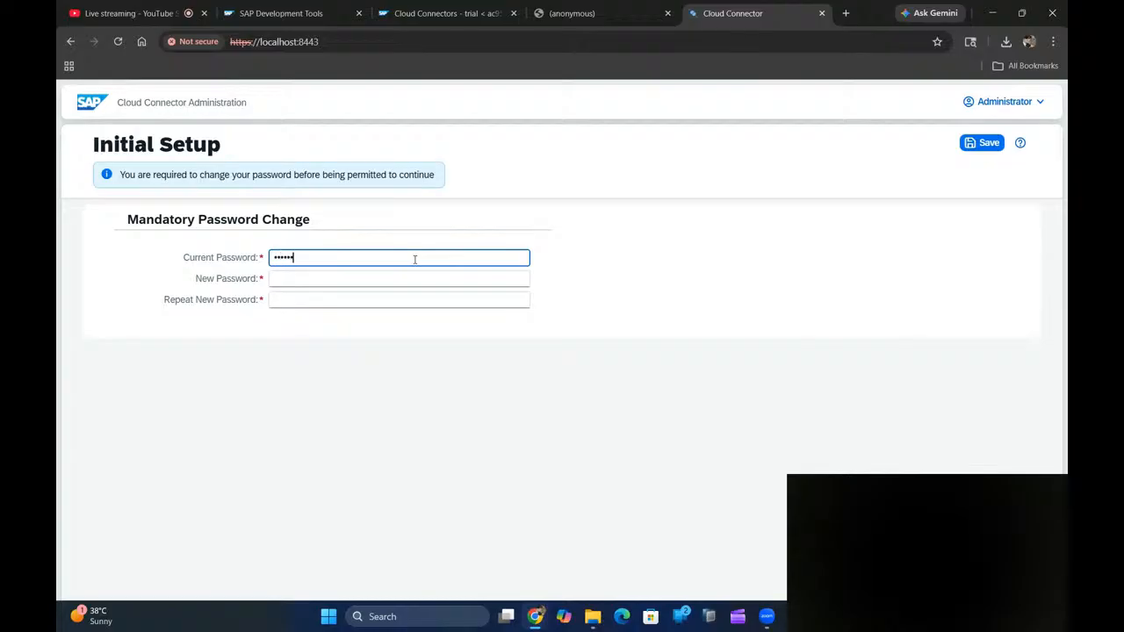
click(408, 279)
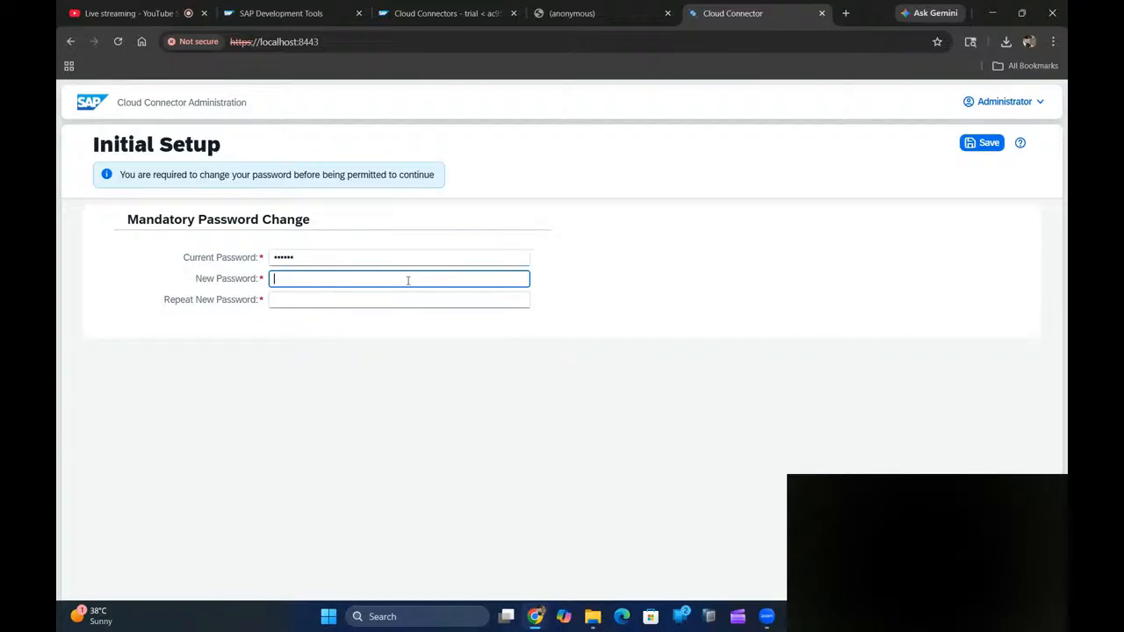
text(**************)
click(407, 295)
text(***************)
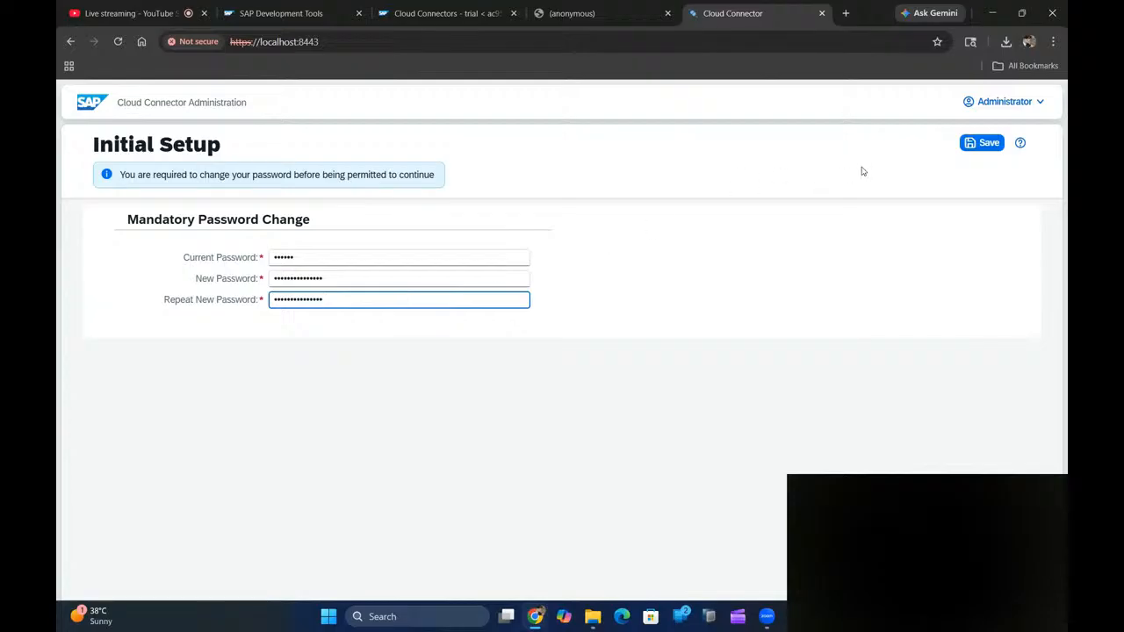
click(984, 144)
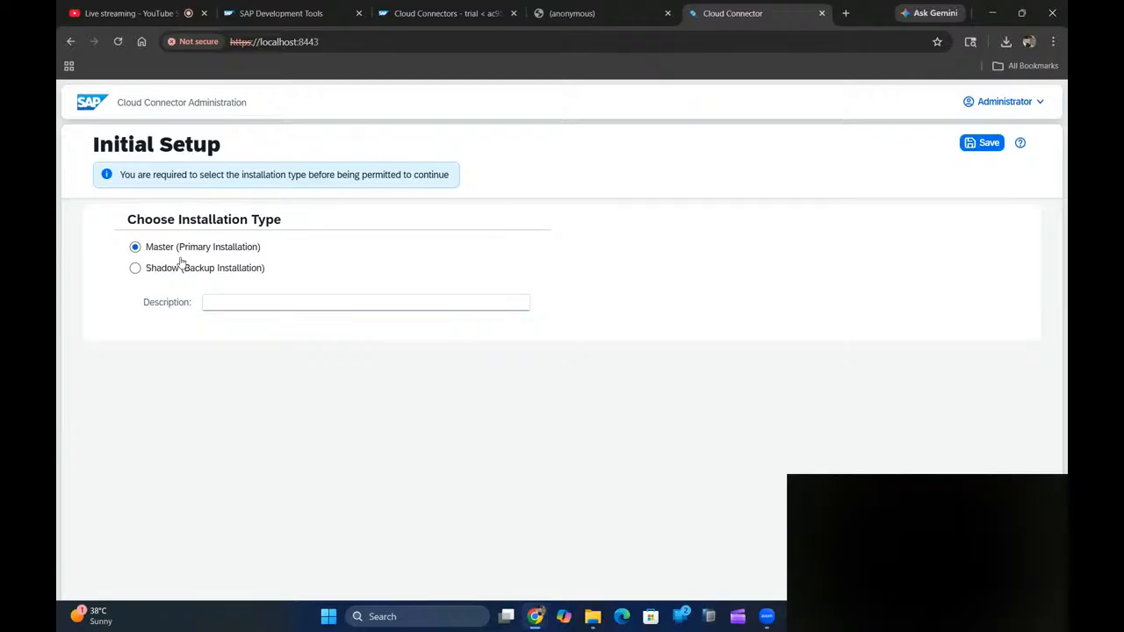
- Save the Master installation type with description 'Master_prod', then bring up Task Manager
click(263, 301)
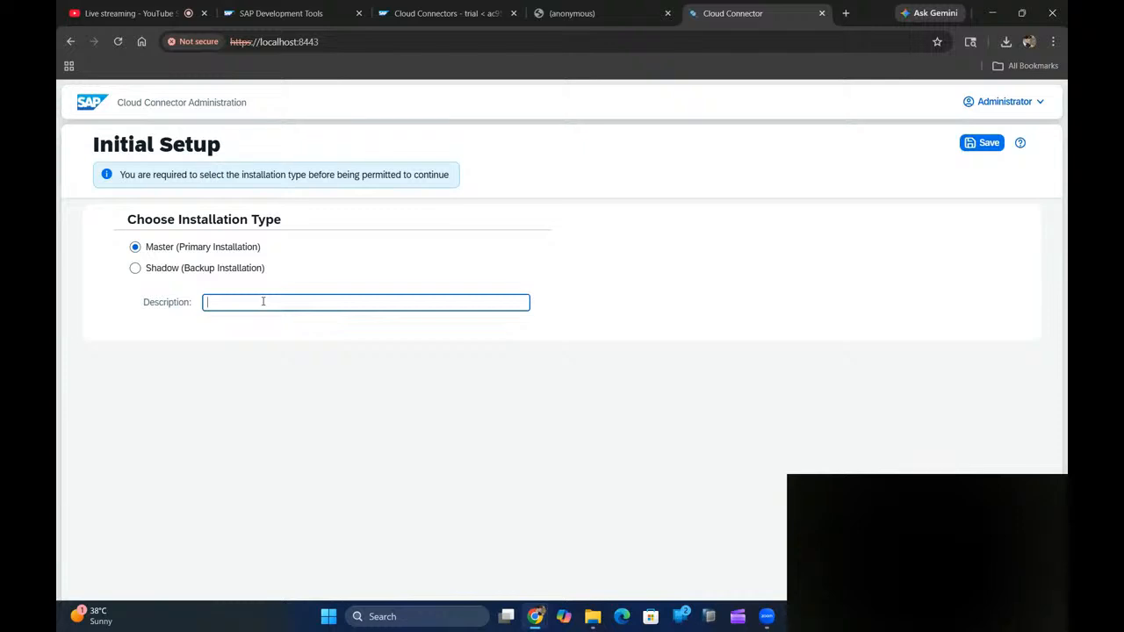
text(Master_prod)
click(985, 144)
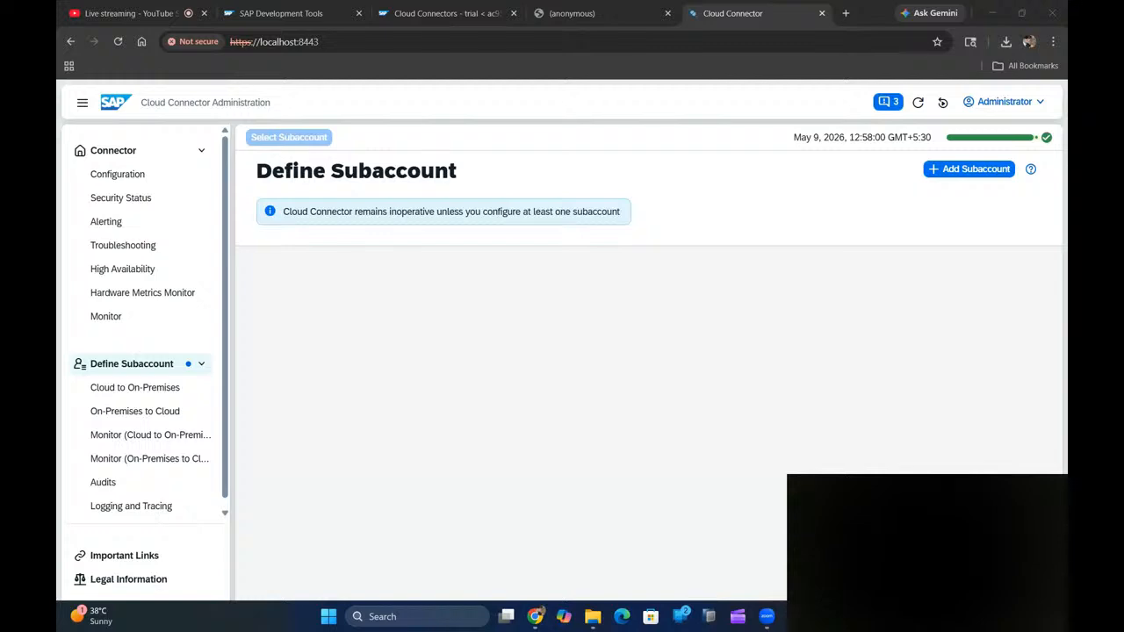
key(ctrl+shift+Escape)
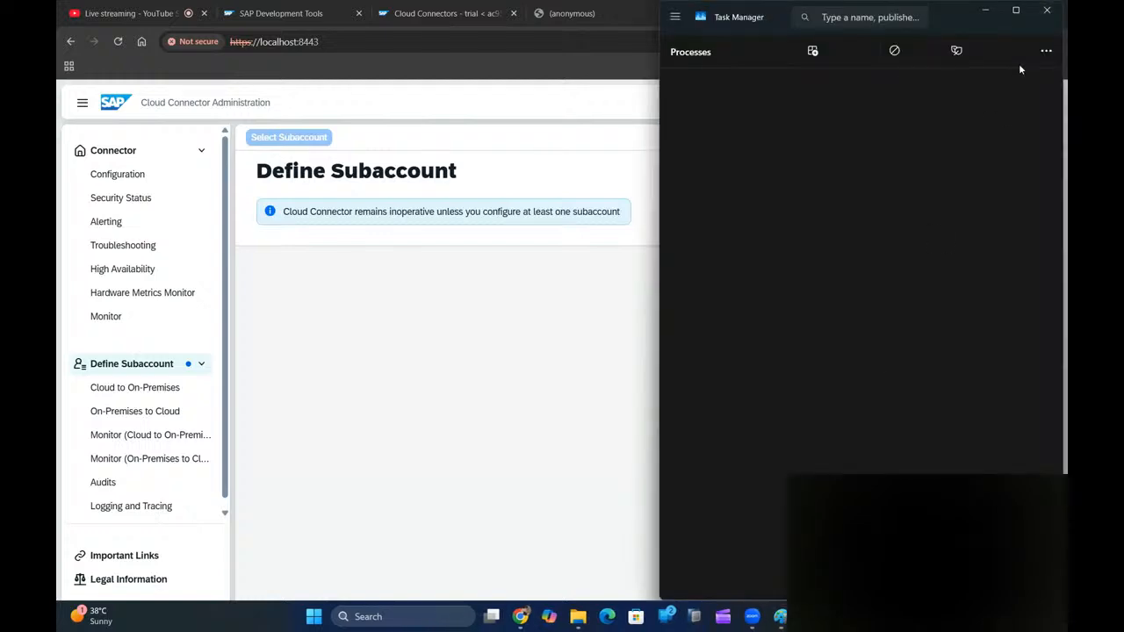
- Maximize Task Manager and switch to its Services list
click(1016, 10)
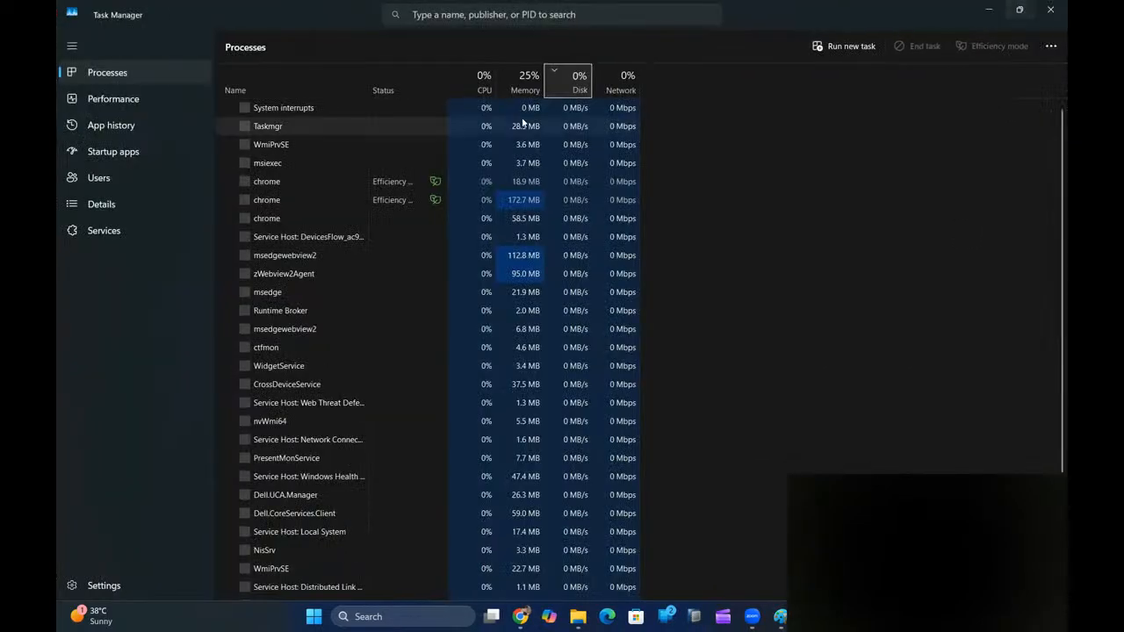
click(124, 234)
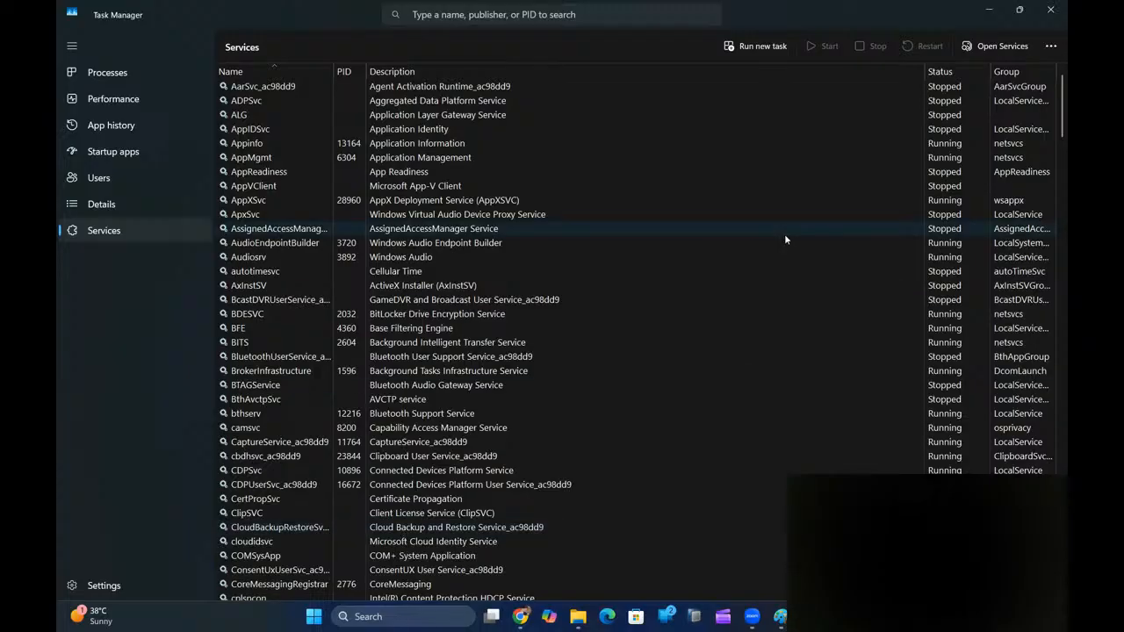
- Sort services by status and scroll down the running ones to find SAP Cloud Connector
click(956, 73)
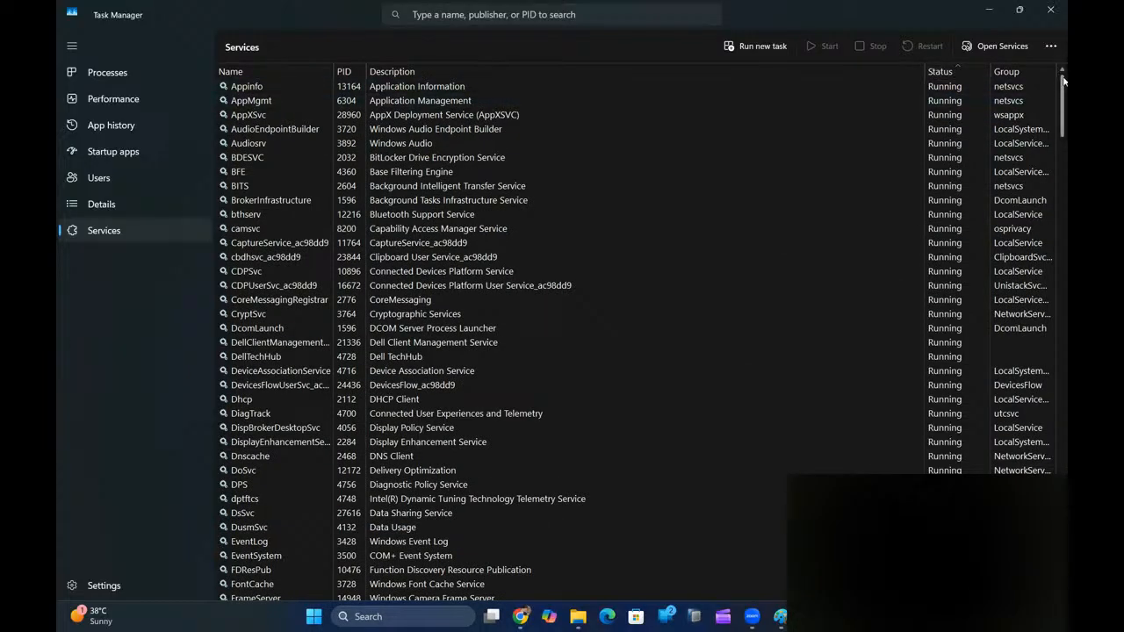
click(468, 98)
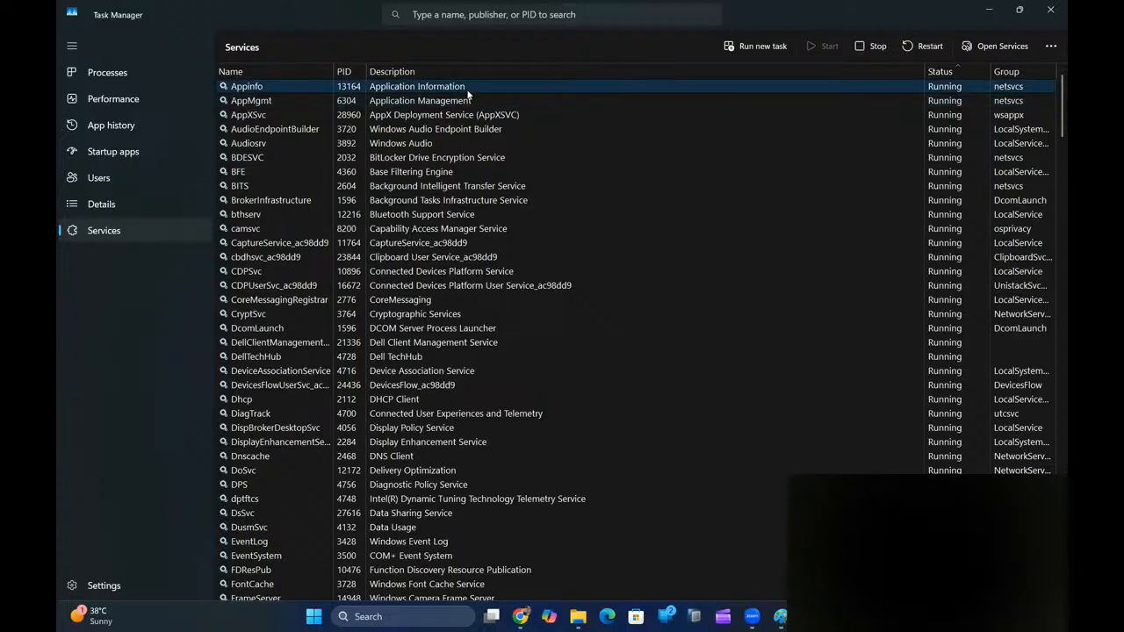
key(Down)
key(Down)
key(Down)
key(Down)
key(Down)
key(Down)
key(Down)
key(Down)
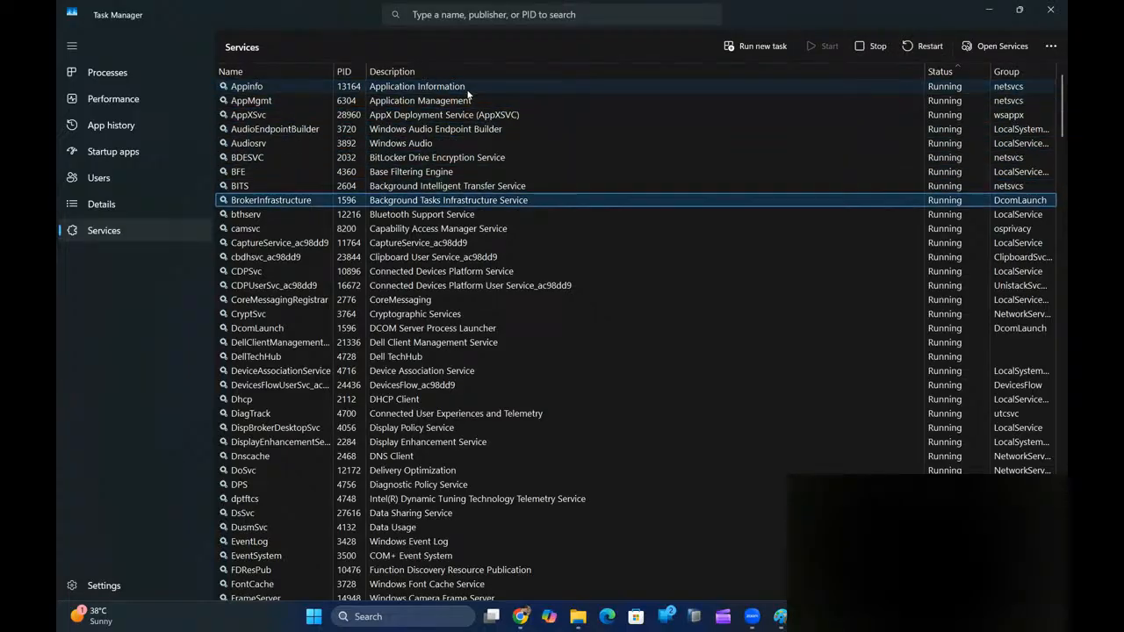
key(Down)
key(Down)
key(Down)
key(Down)
key(Down)
key(Down)
key(Down)
key(Down)
key(Down)
key(Down)
key(Down)
key(Down)
key(Down)
key(Down)
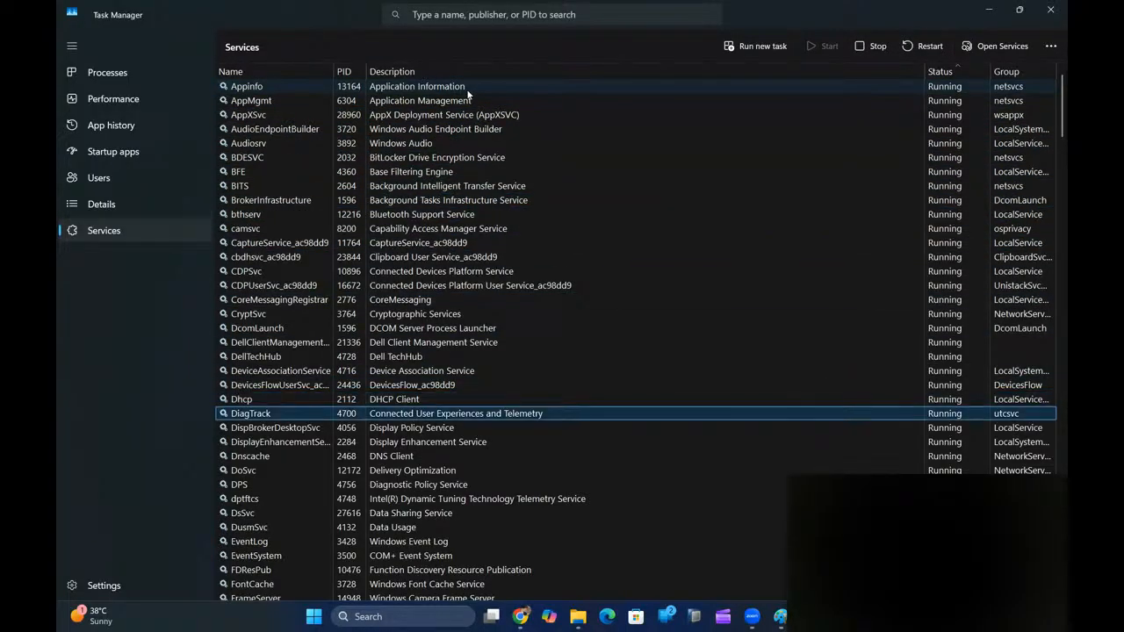
key(Down)
key(Down)
key(Down)
key(Down)
key(Down)
key(Down)
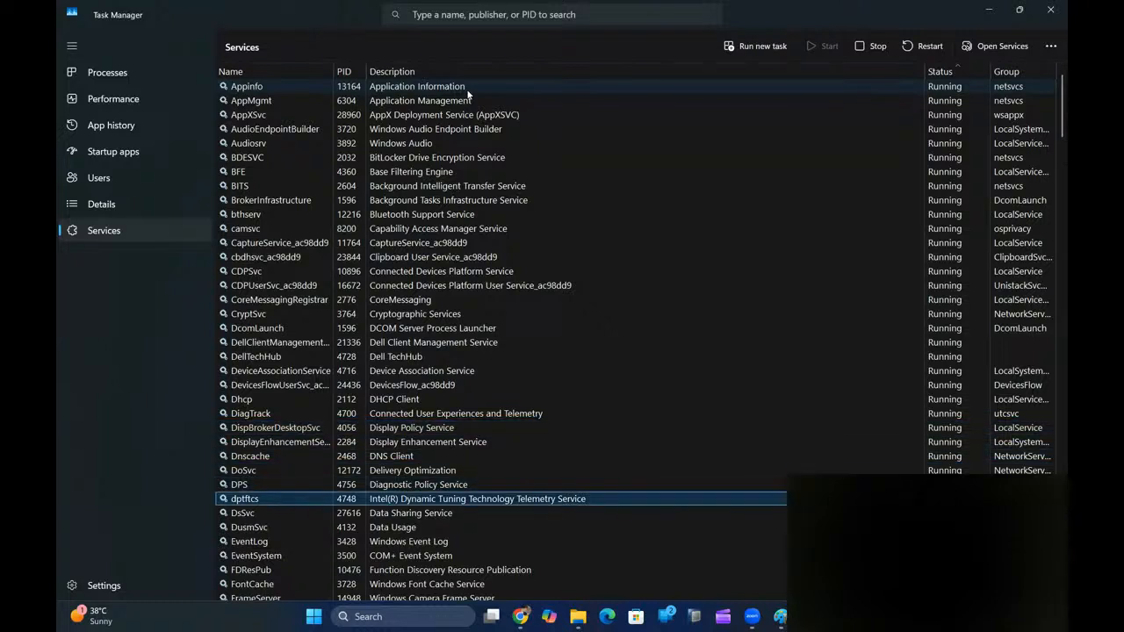
key(Down)
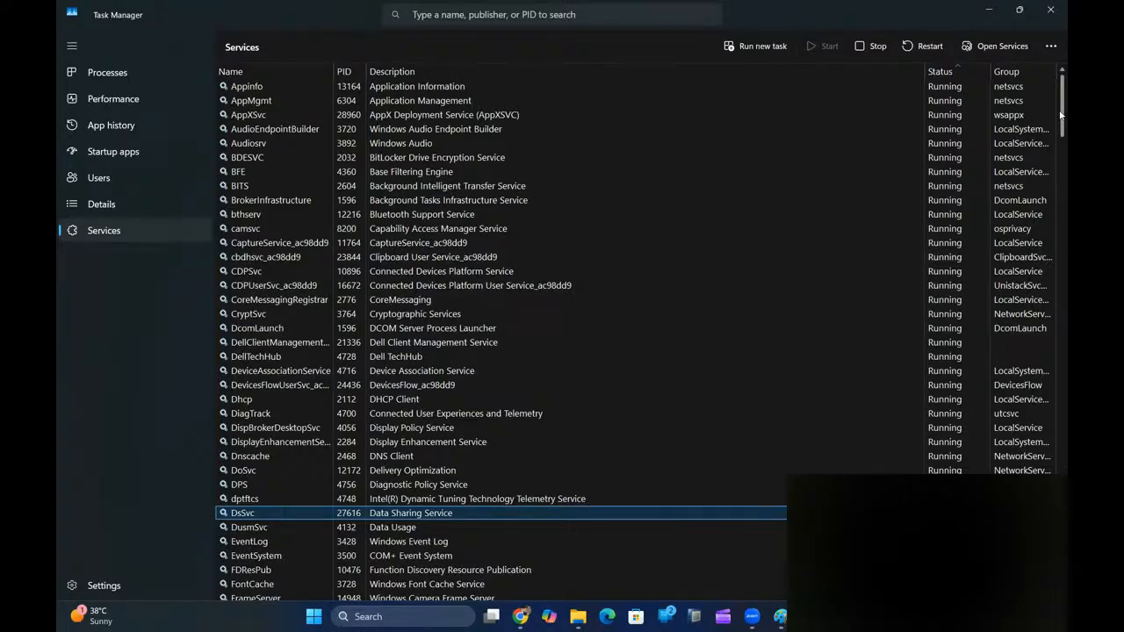
drag(1060, 114, 1058, 137)
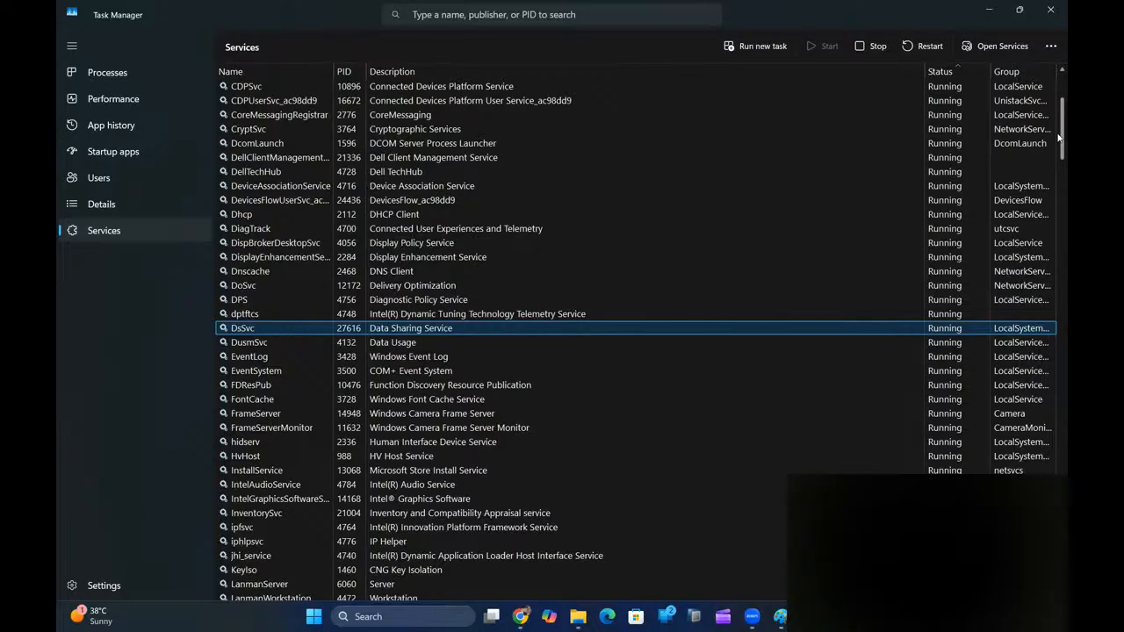
drag(1058, 136, 1058, 156)
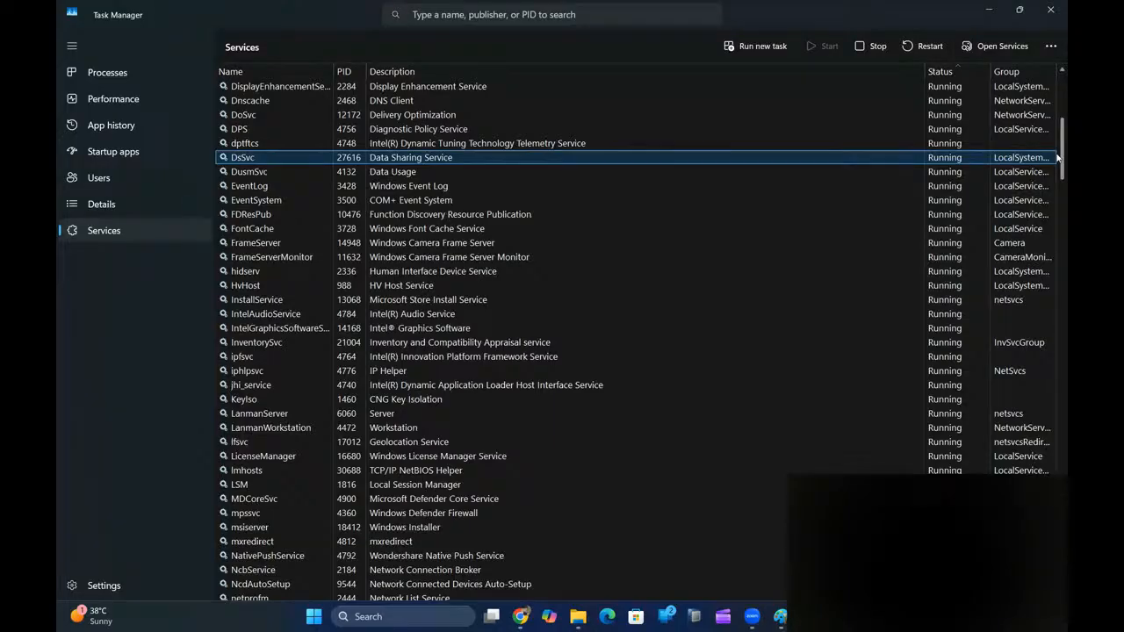
drag(1058, 157, 1056, 177)
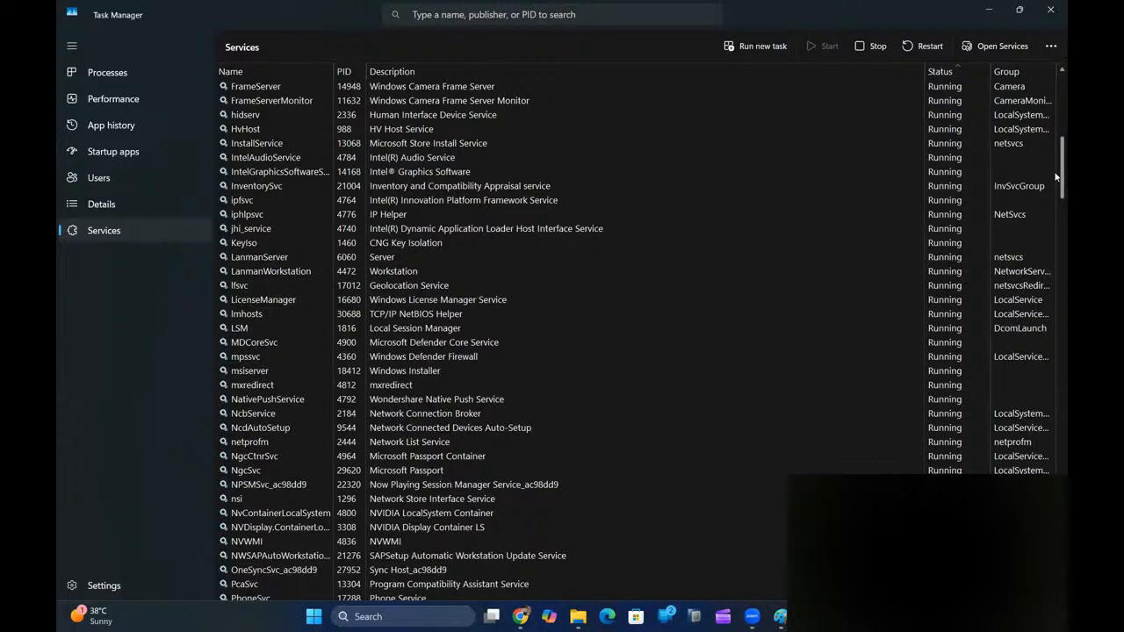
drag(1057, 177, 1055, 181)
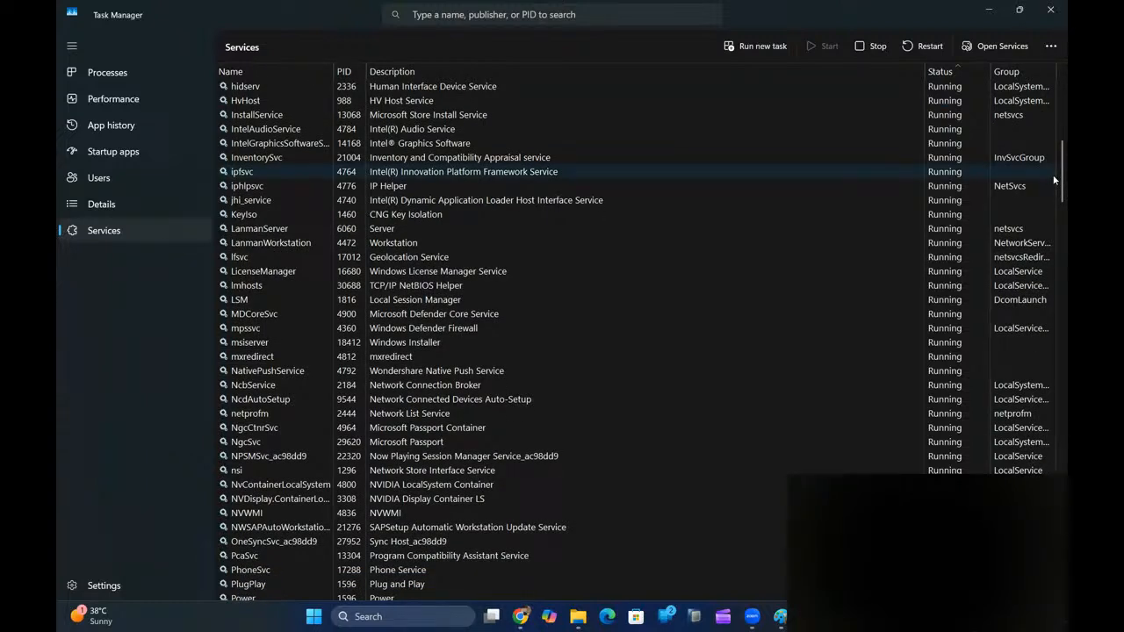
drag(1066, 177, 1066, 203)
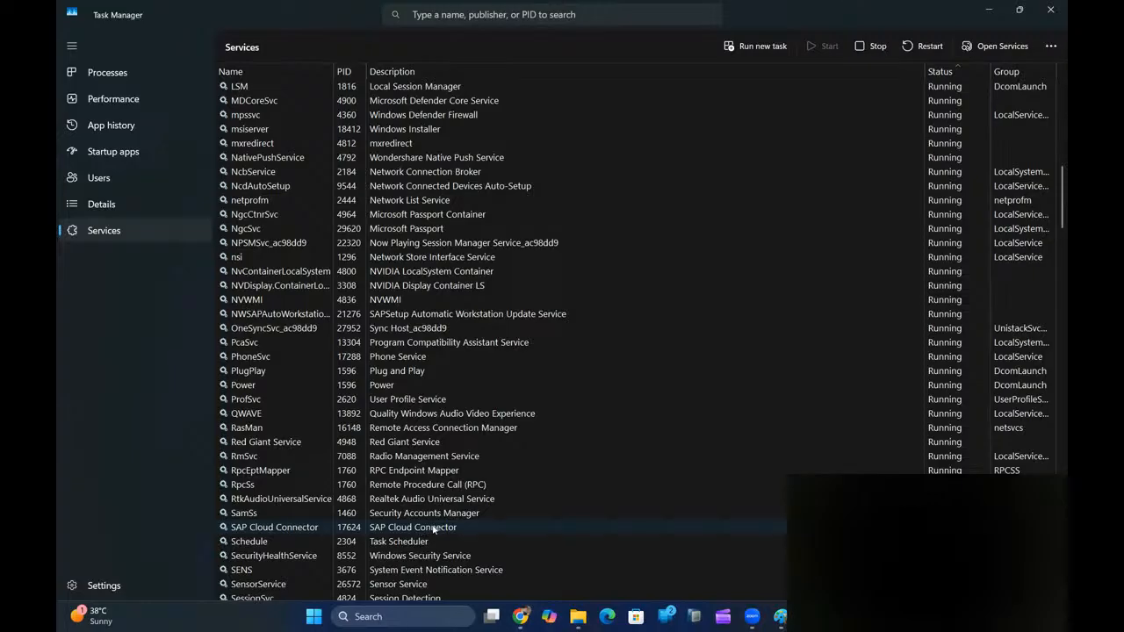
- Open the Services console from the SAP Cloud Connector service, then close it and Task Manager
click(278, 529)
right_click(277, 527)
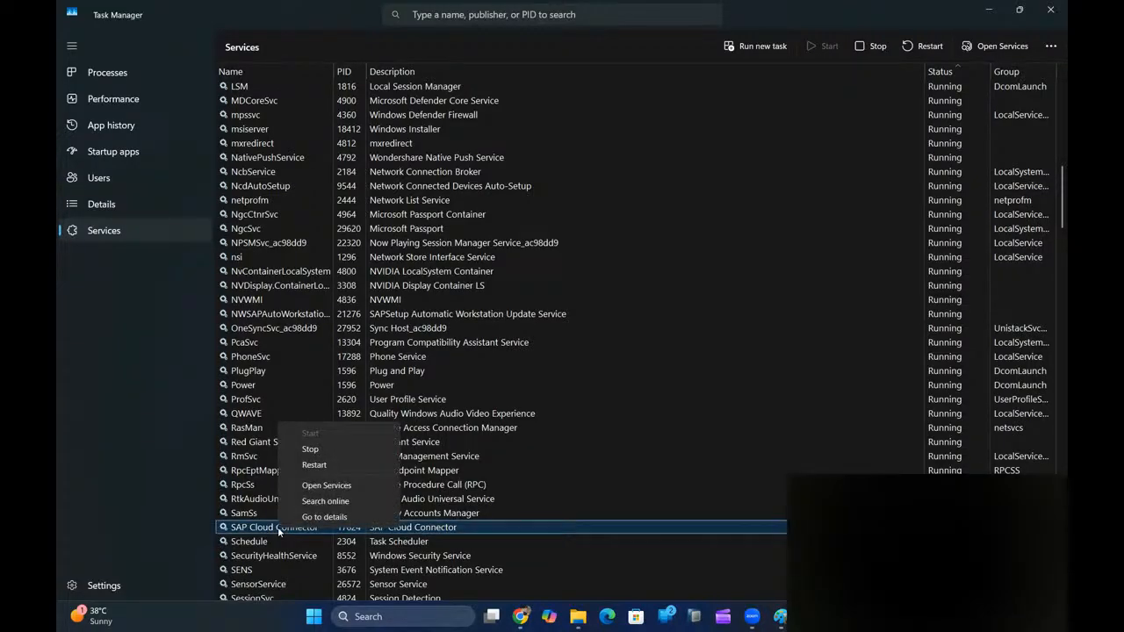
click(346, 488)
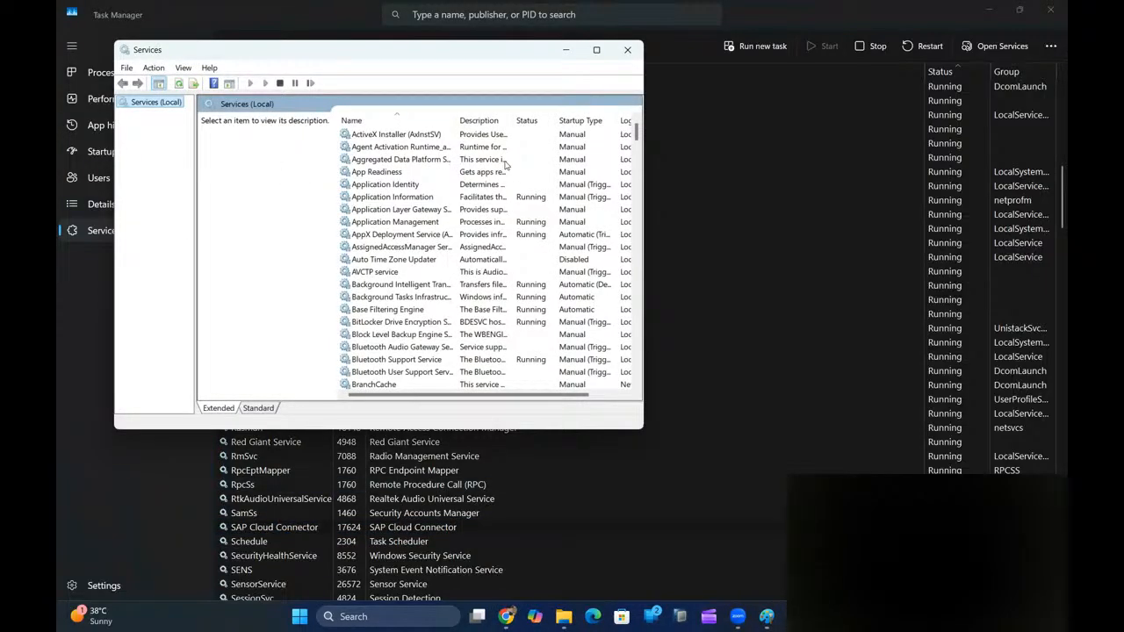
scroll(642, 132, down, 1)
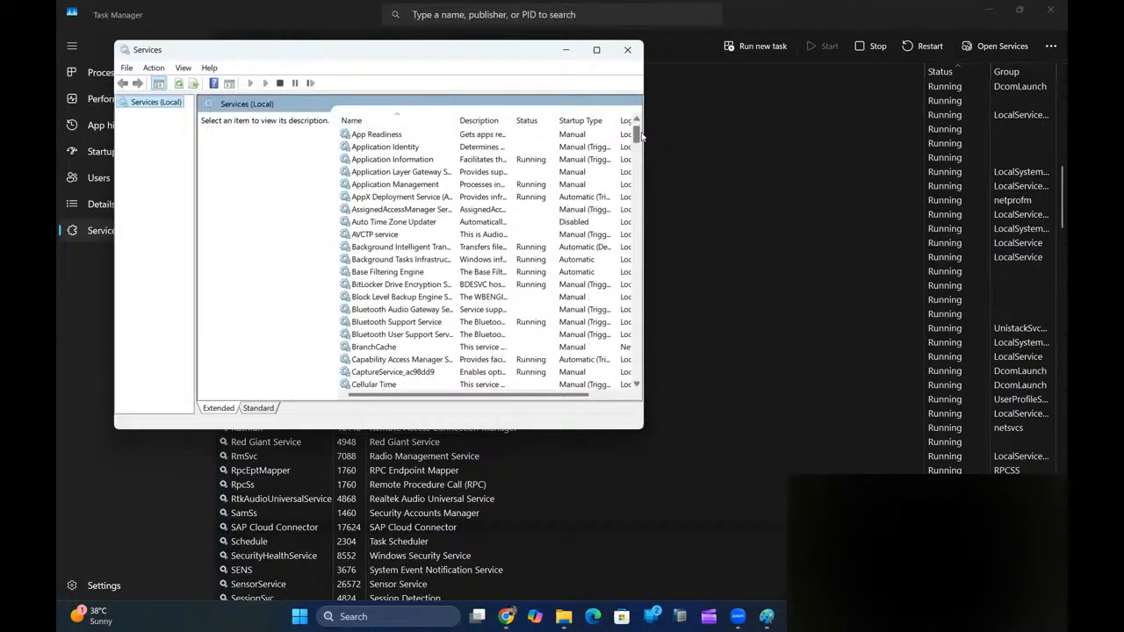
click(629, 53)
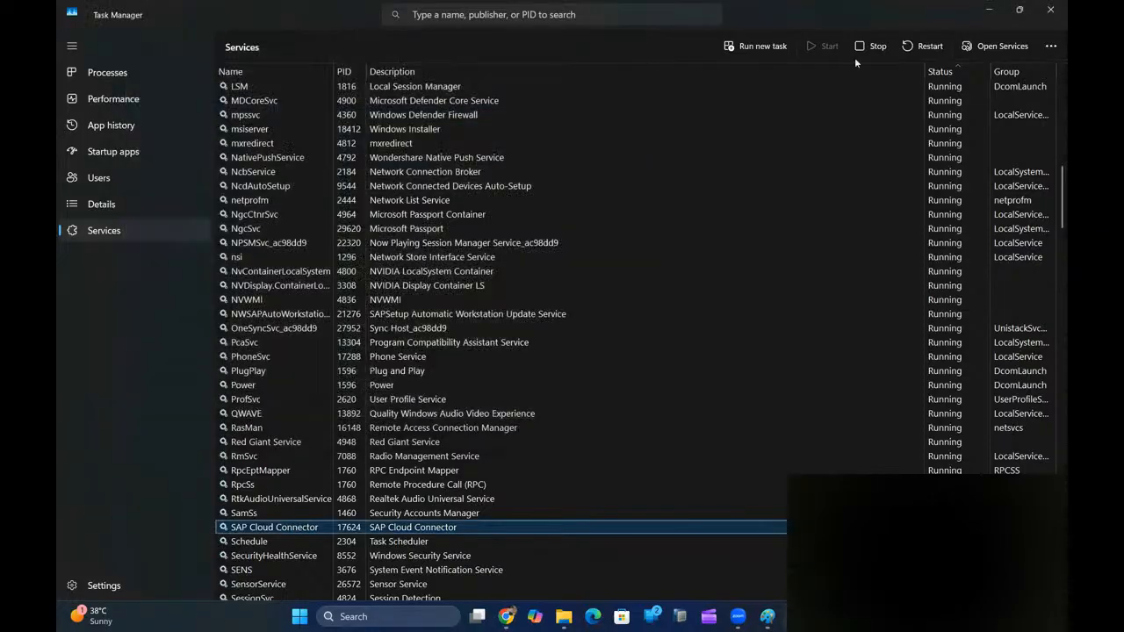
click(1053, 10)
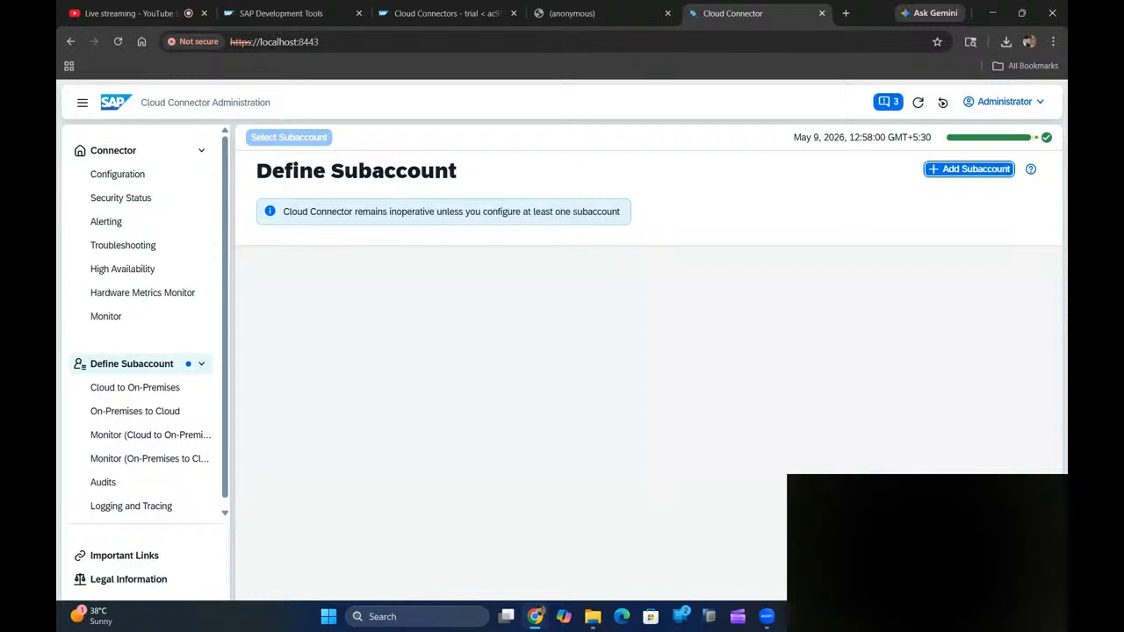
- Bring Zoom forward, pause the meeting recording, and later resume it
mouse_move(767, 616)
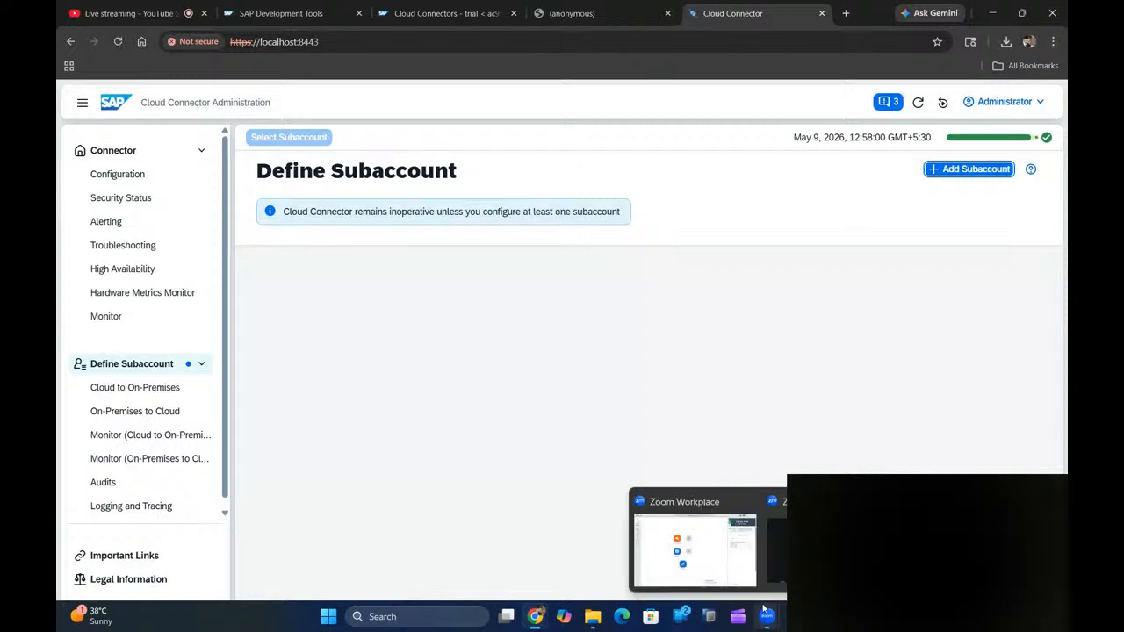
click(702, 496)
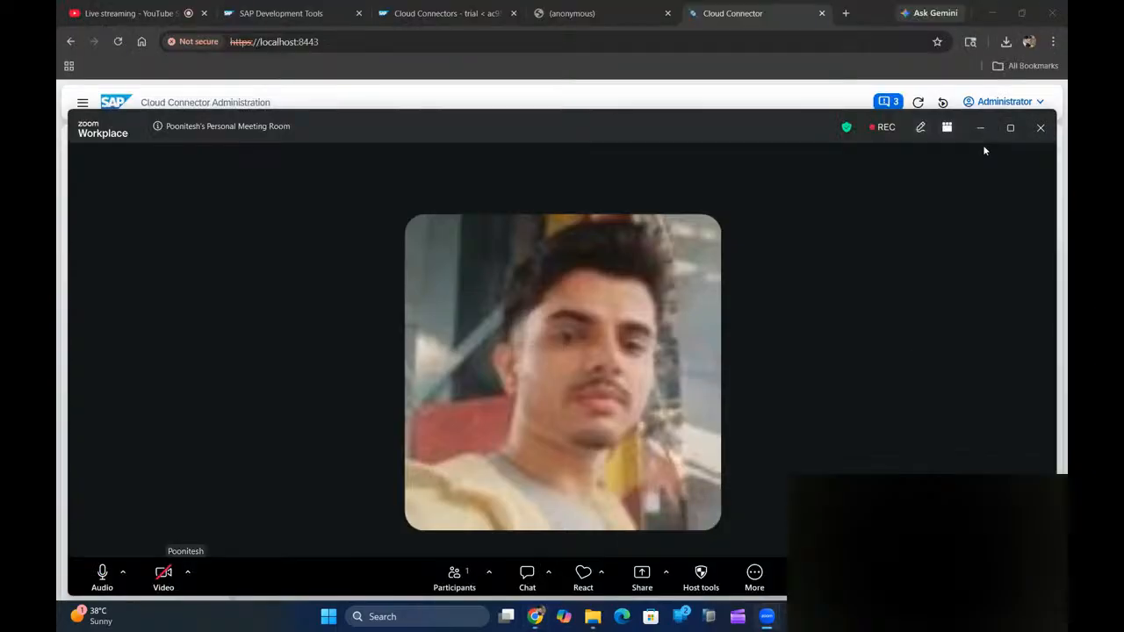
click(885, 128)
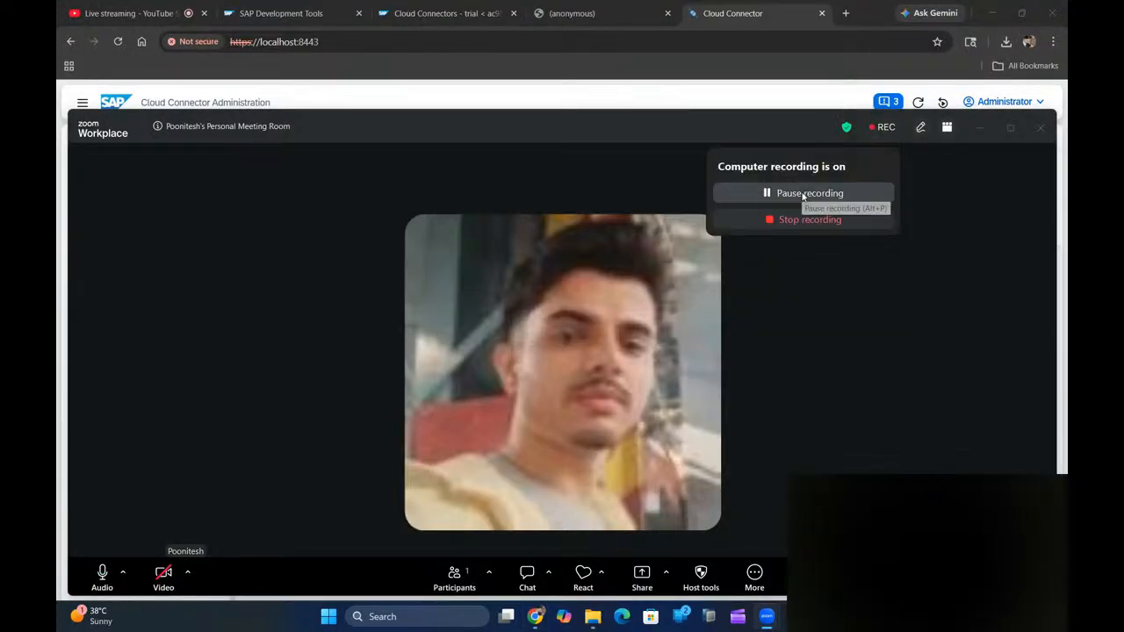
click(802, 195)
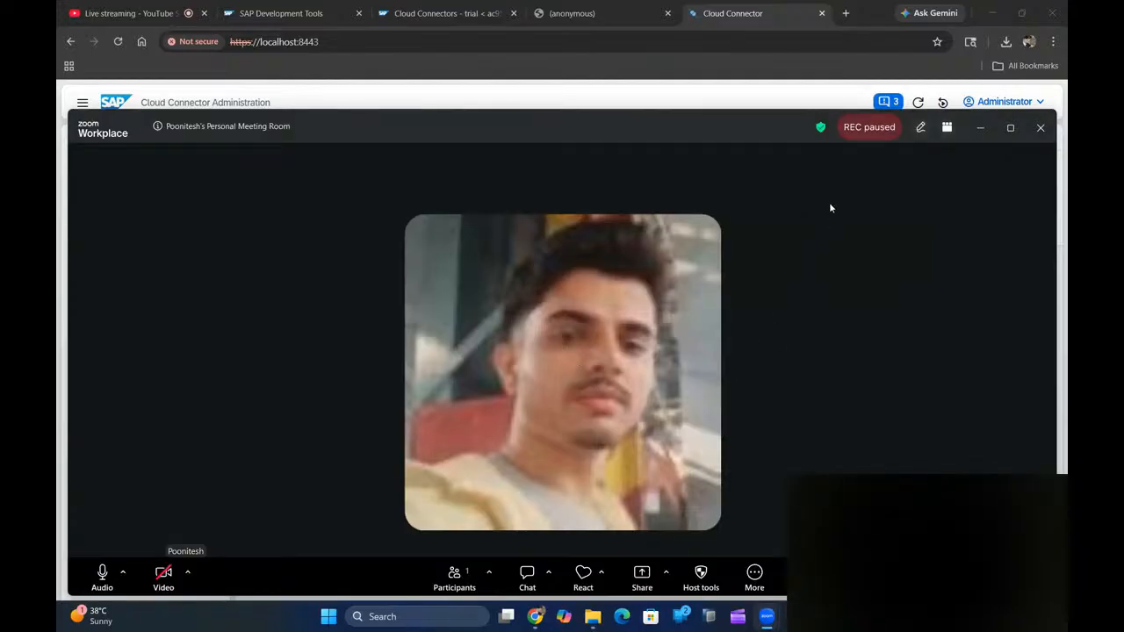
click(878, 132)
click(799, 195)
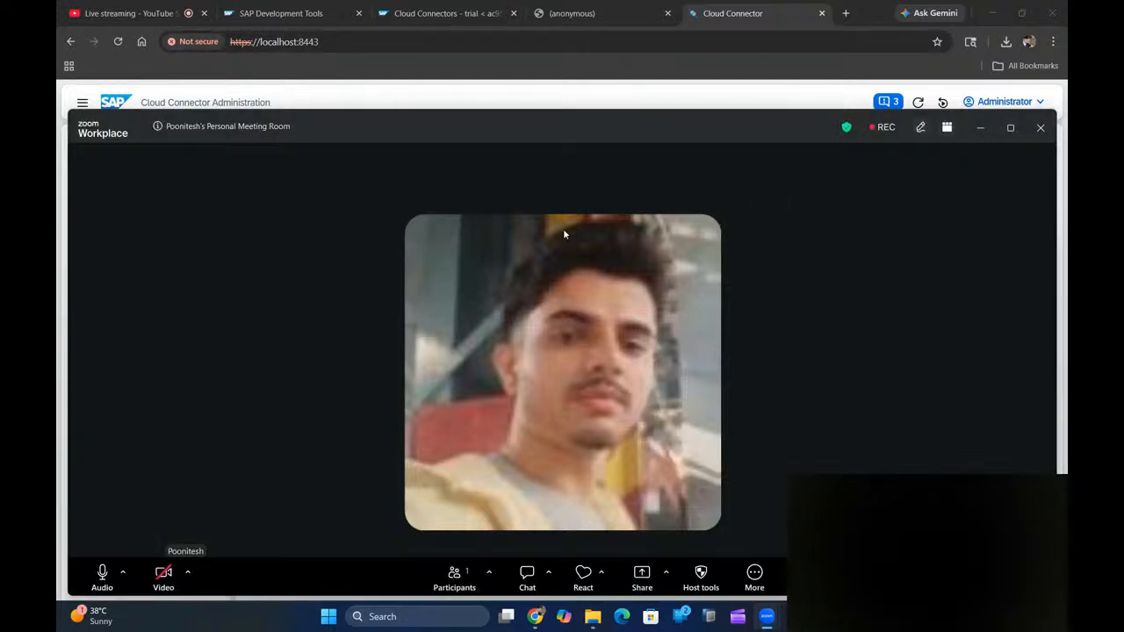
- Flip through the BTP Cockpit, Cloud Connector and SAP Development Tools browser tabs
click(430, 13)
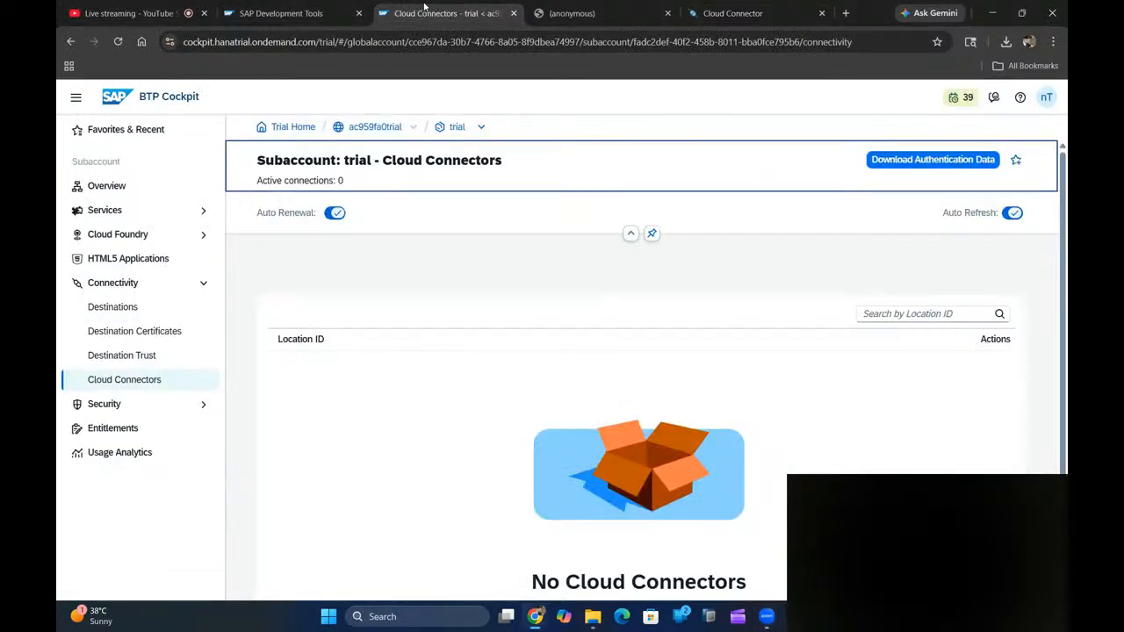
click(713, 18)
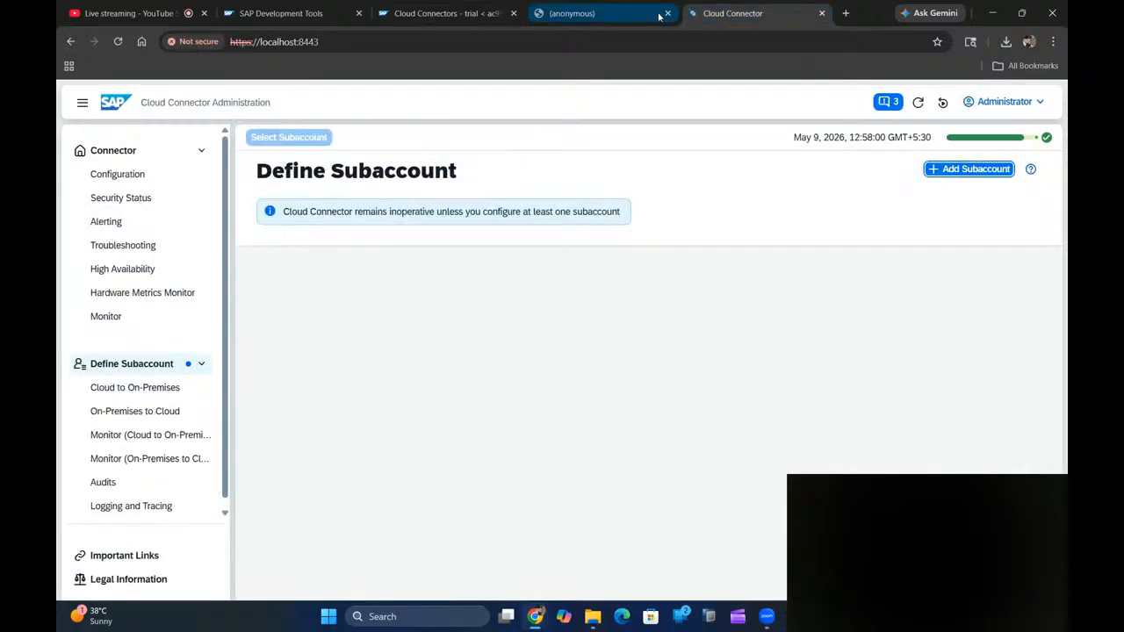
click(580, 14)
click(447, 13)
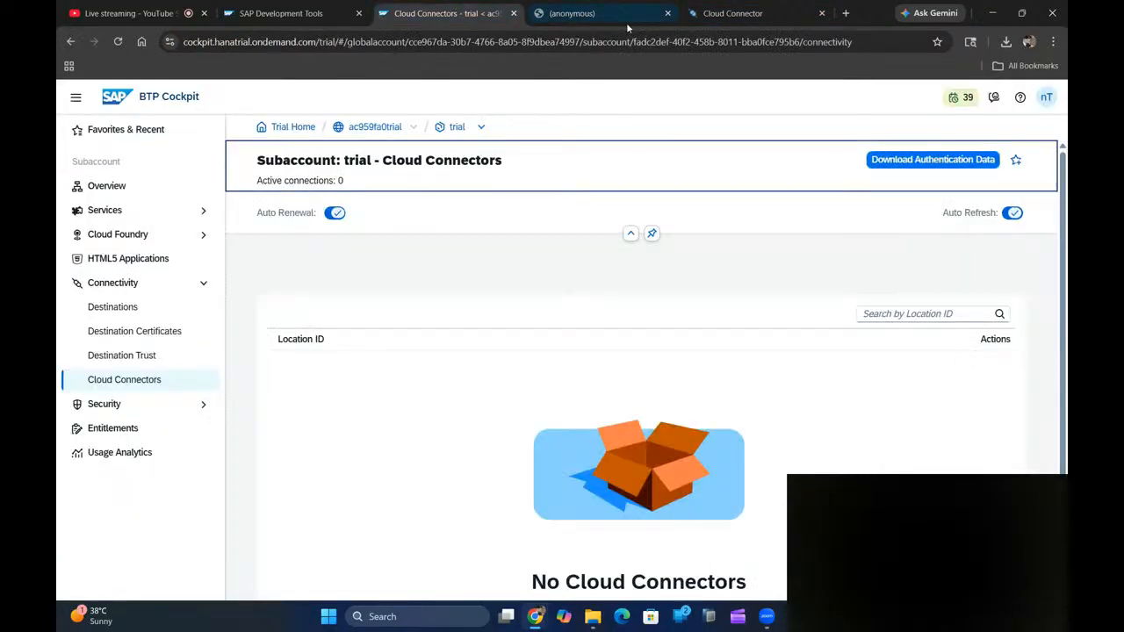
click(729, 13)
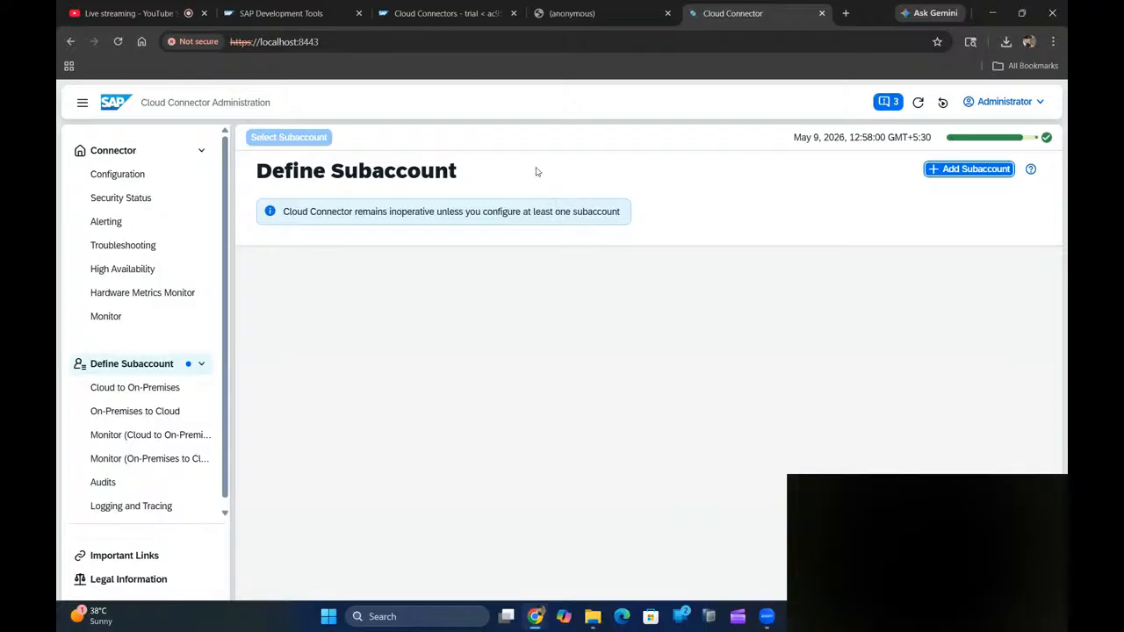
click(324, 7)
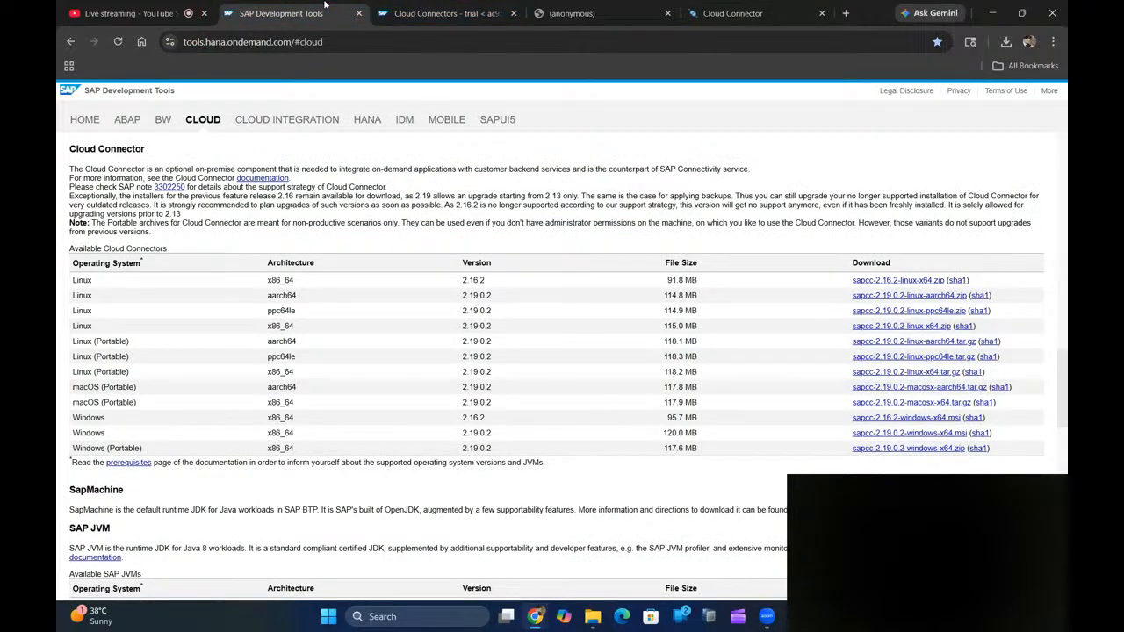
click(444, 13)
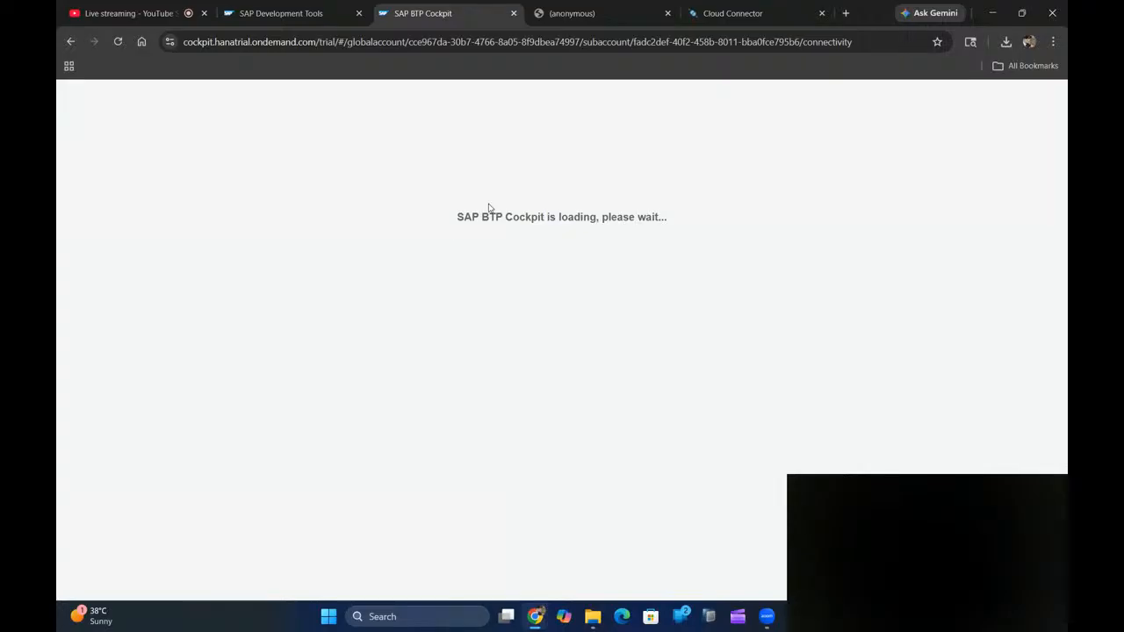
click(709, 18)
- Move the Cloud Connector tab before (anonymous), then go up to the ac959fa0trial global account
drag(708, 17, 555, 17)
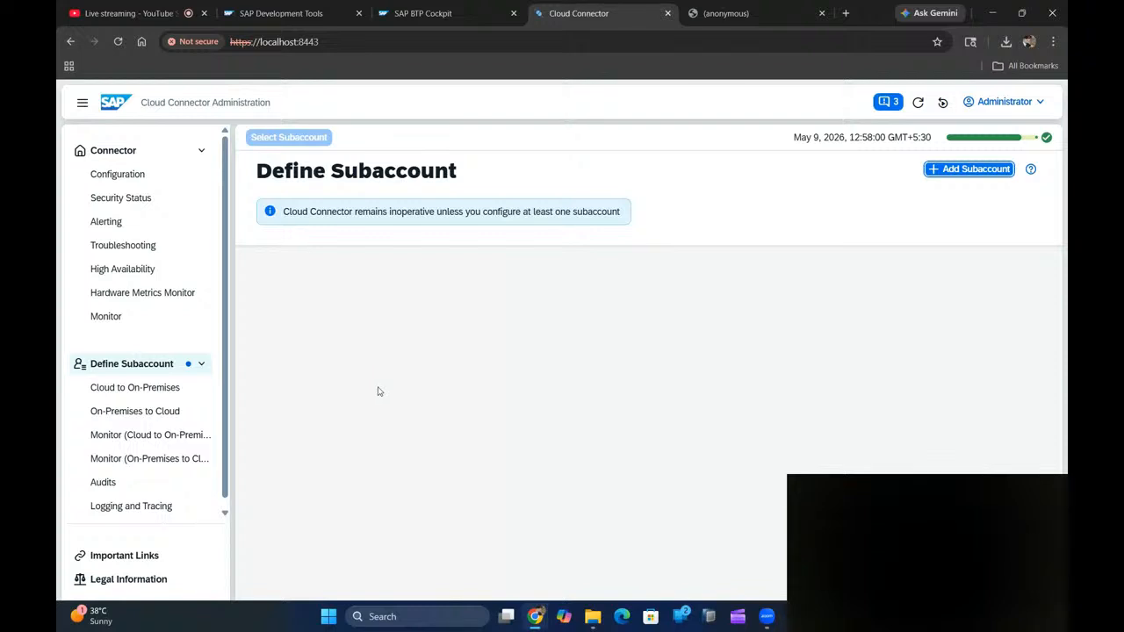
click(160, 389)
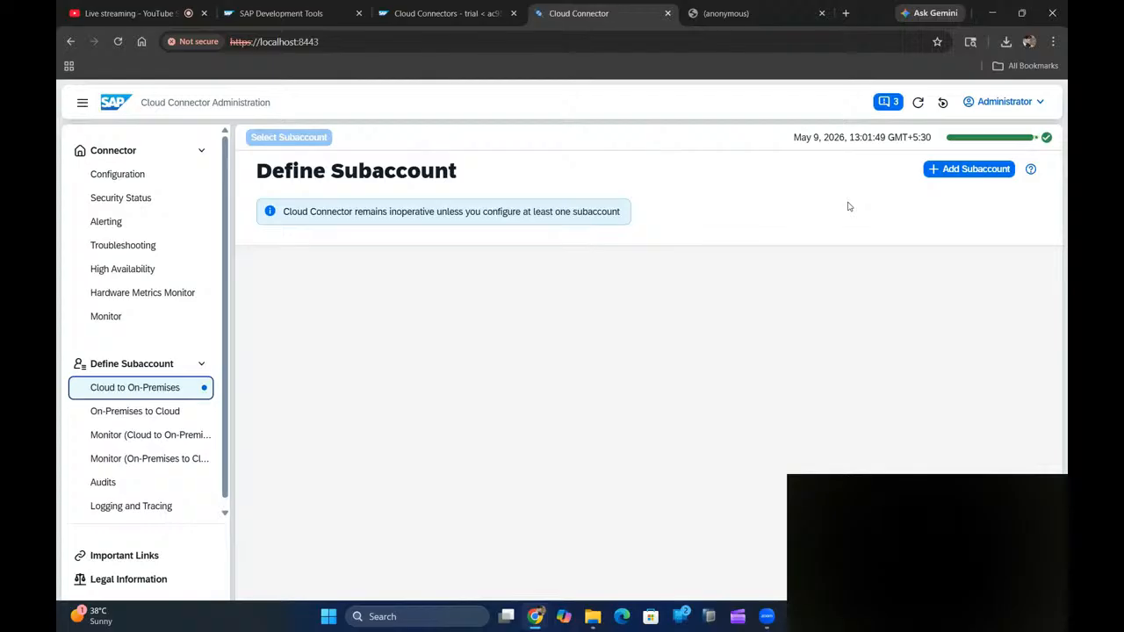
click(431, 13)
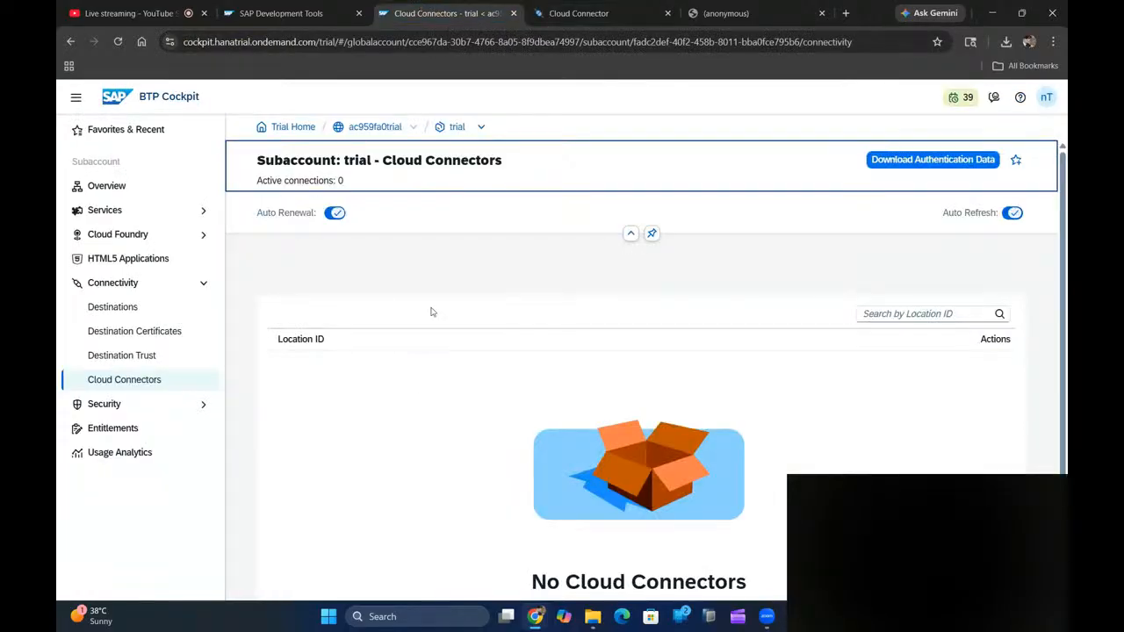
double_click(369, 128)
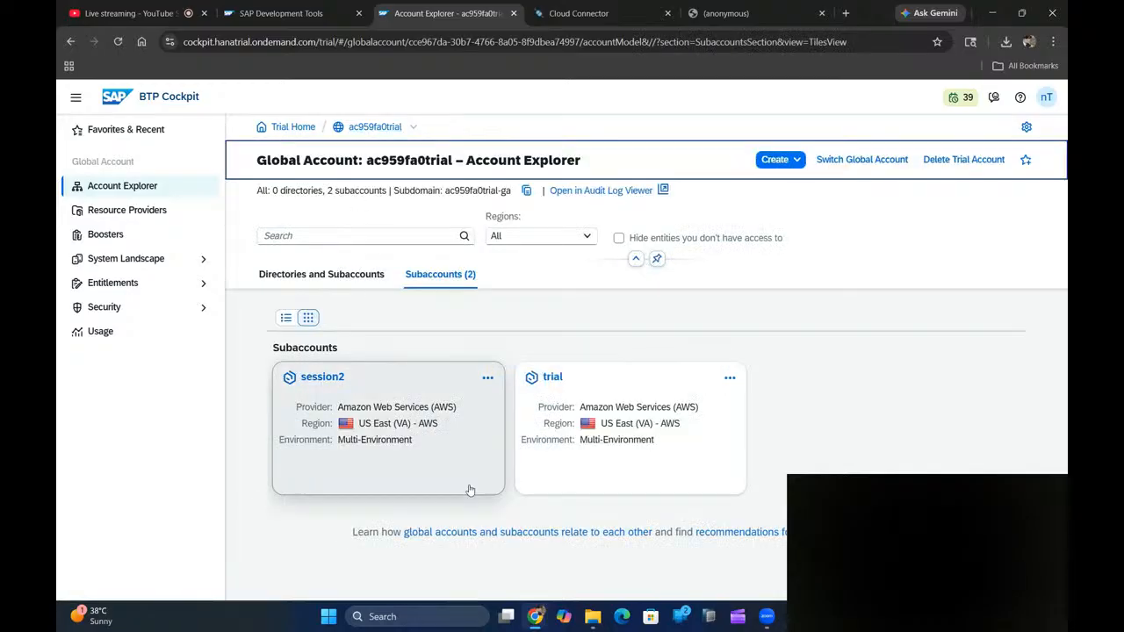
- Open the trial subaccount's Overview and select its full Subaccount ID for copying
click(540, 406)
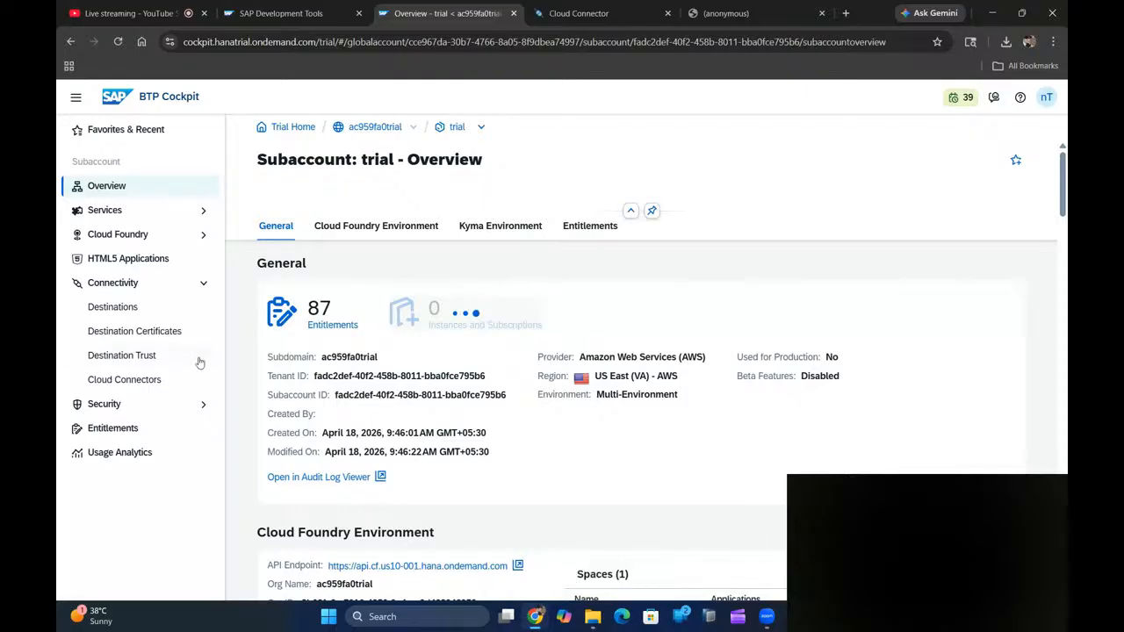
click(127, 380)
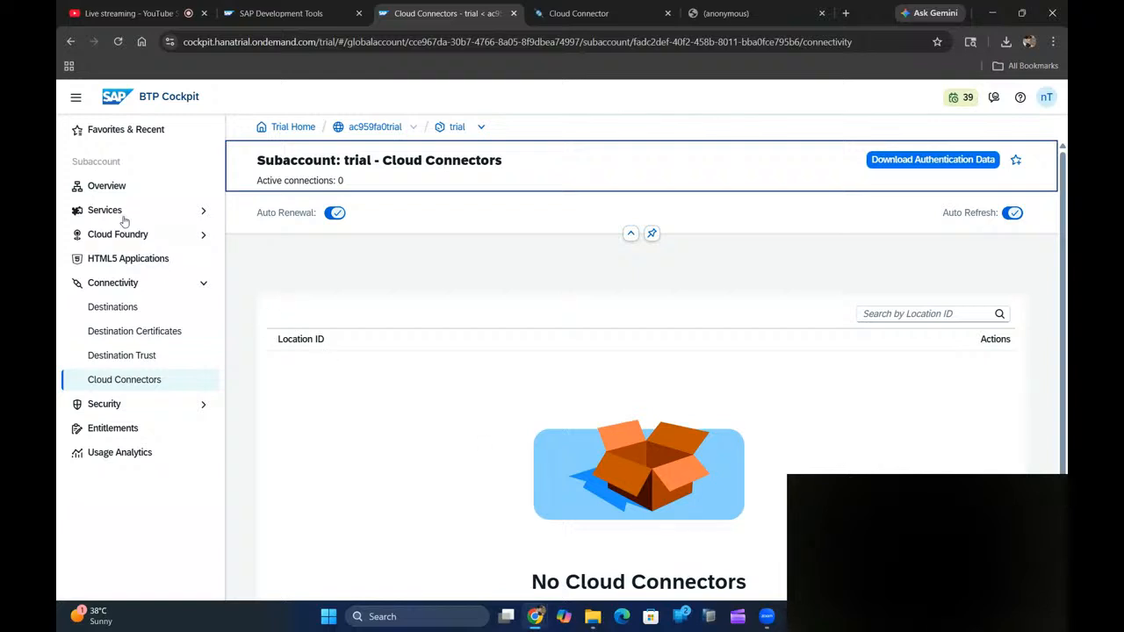
click(119, 185)
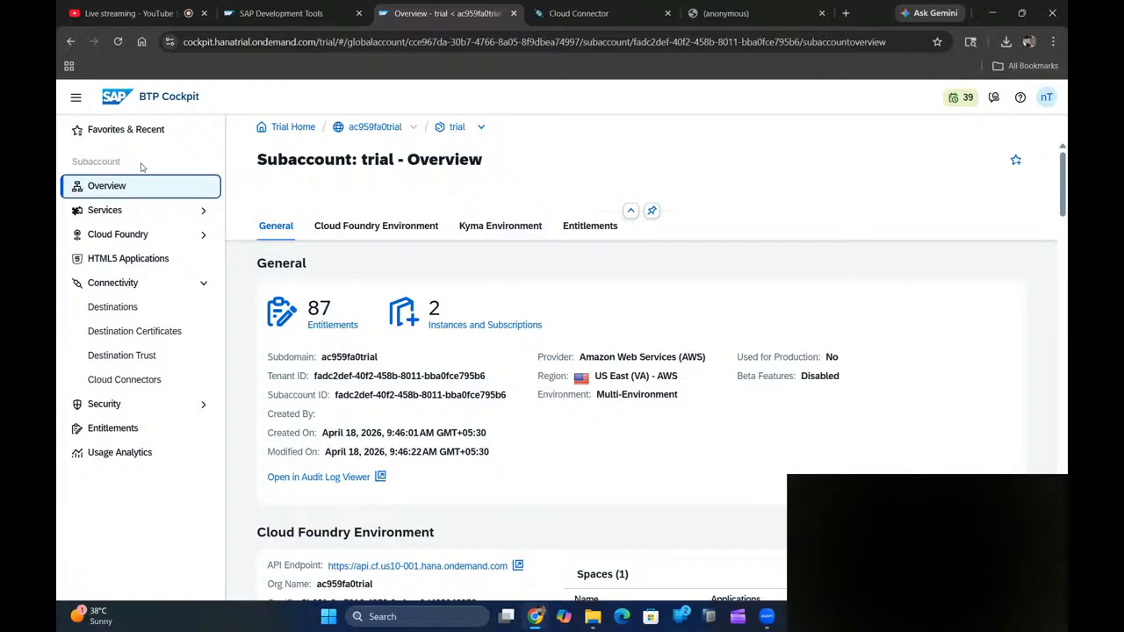
drag(515, 396, 344, 395)
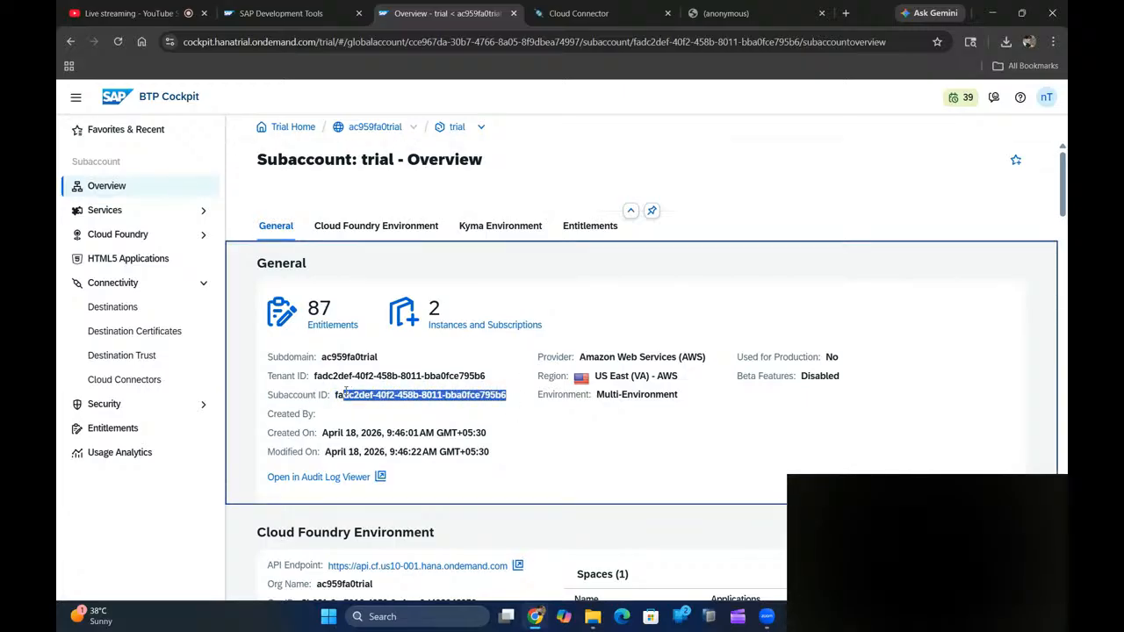
click(345, 391)
drag(335, 395, 509, 396)
key(ctrl+c)
click(608, 11)
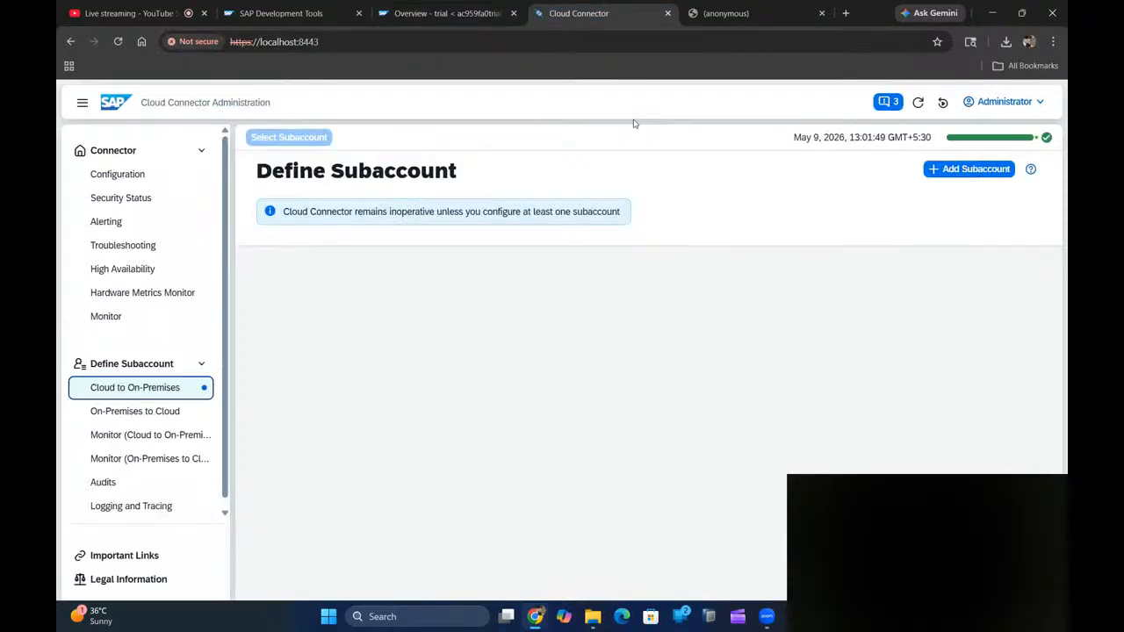
- Start Add Subaccount, skip the proxy page, and continue with manual configuration
click(976, 168)
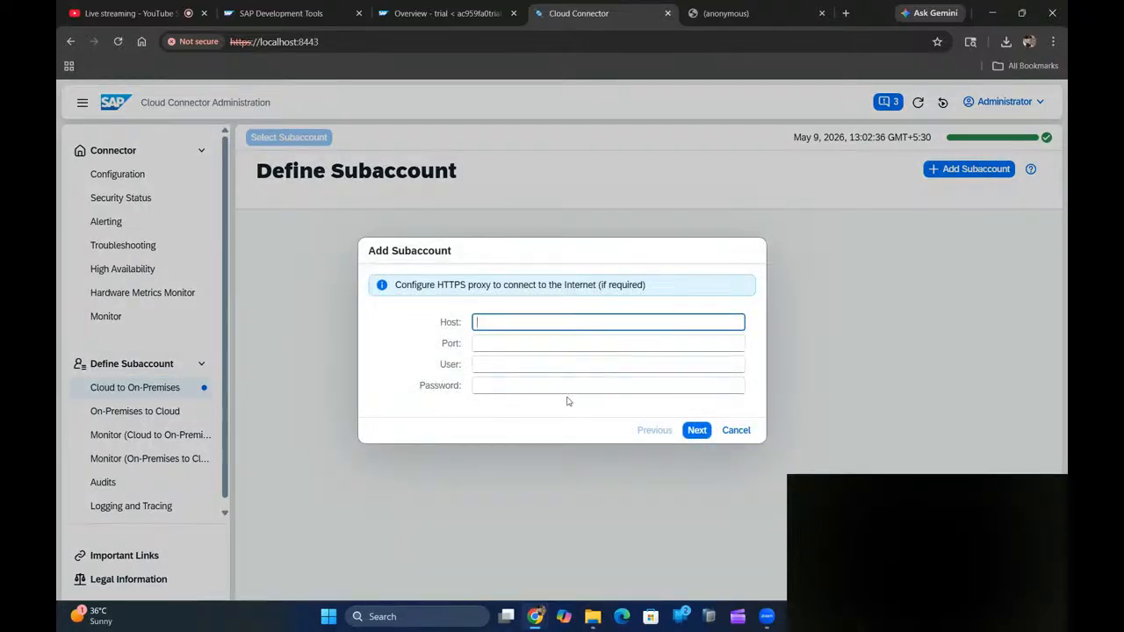
click(696, 431)
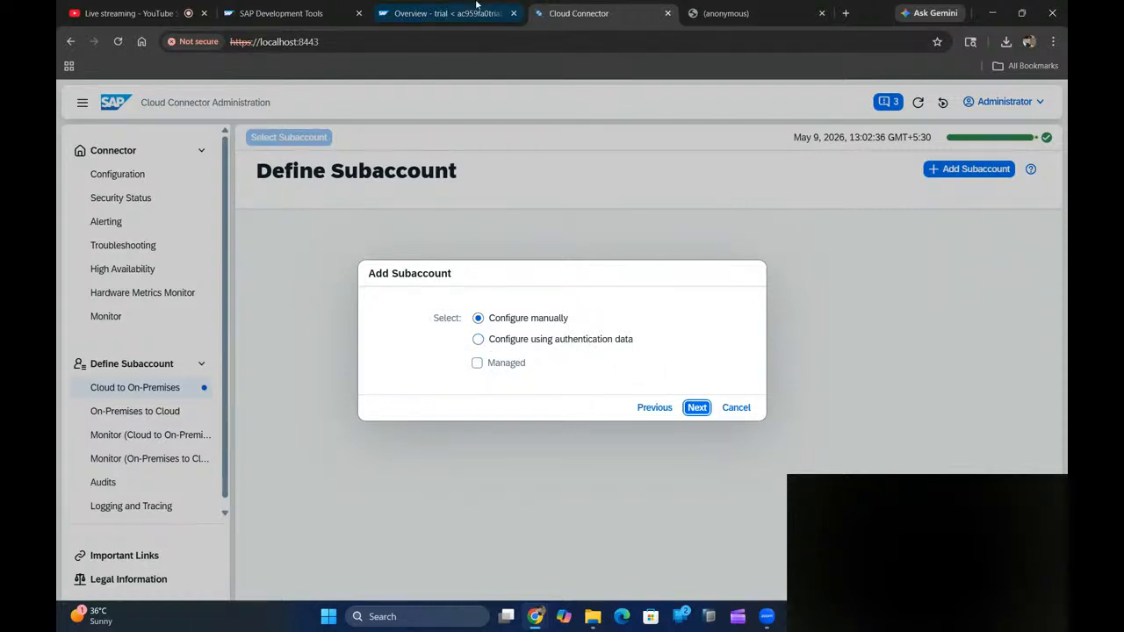
click(507, 8)
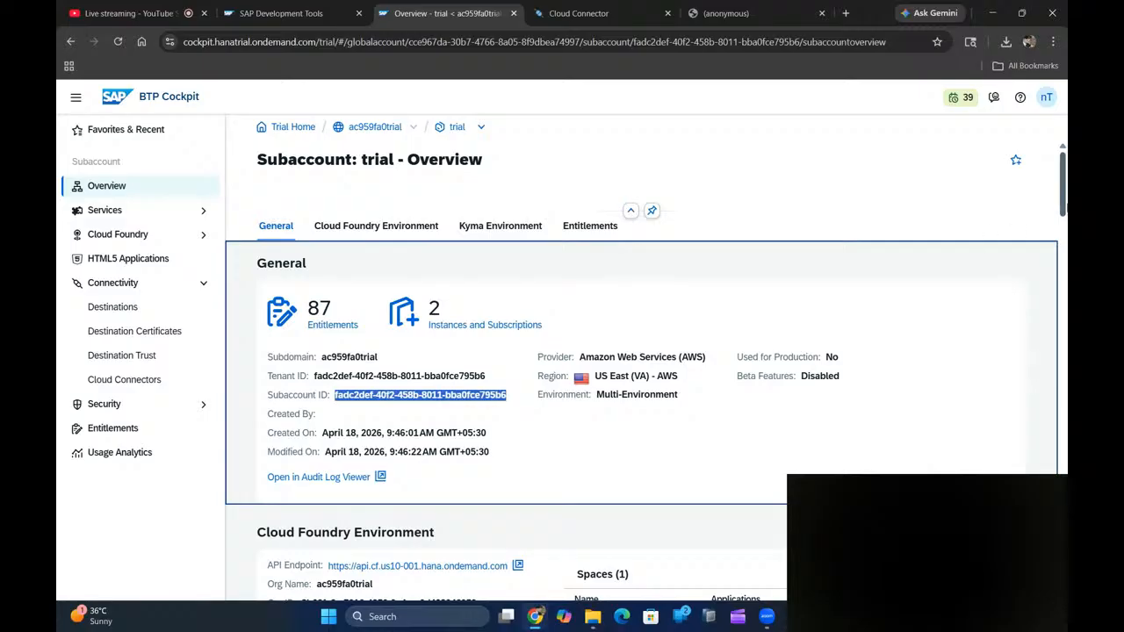
click(141, 377)
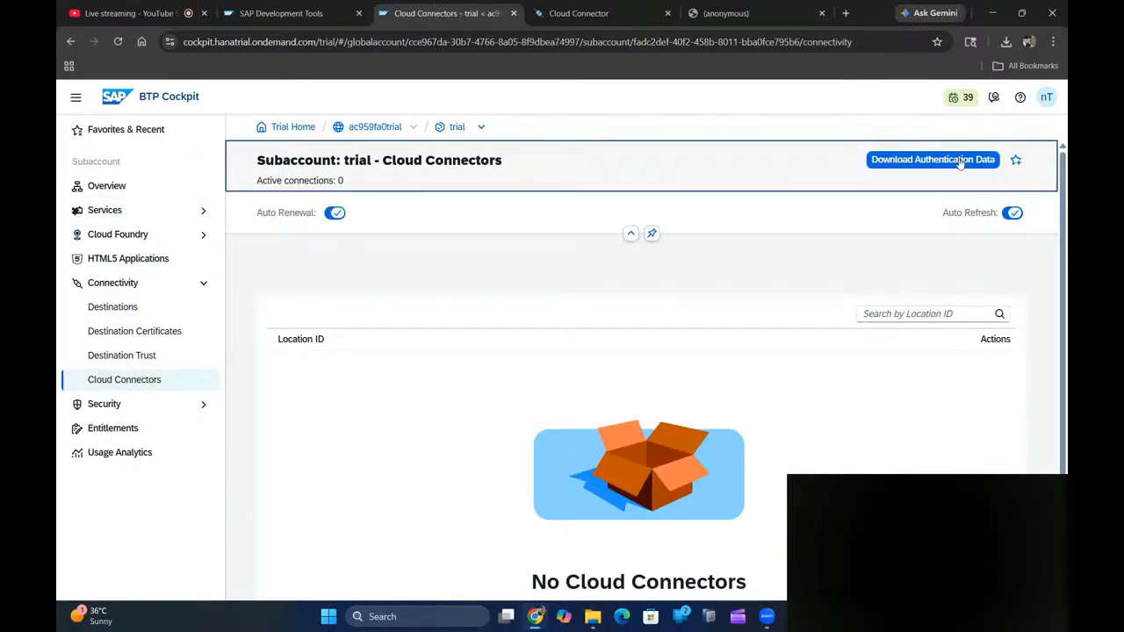
click(575, 13)
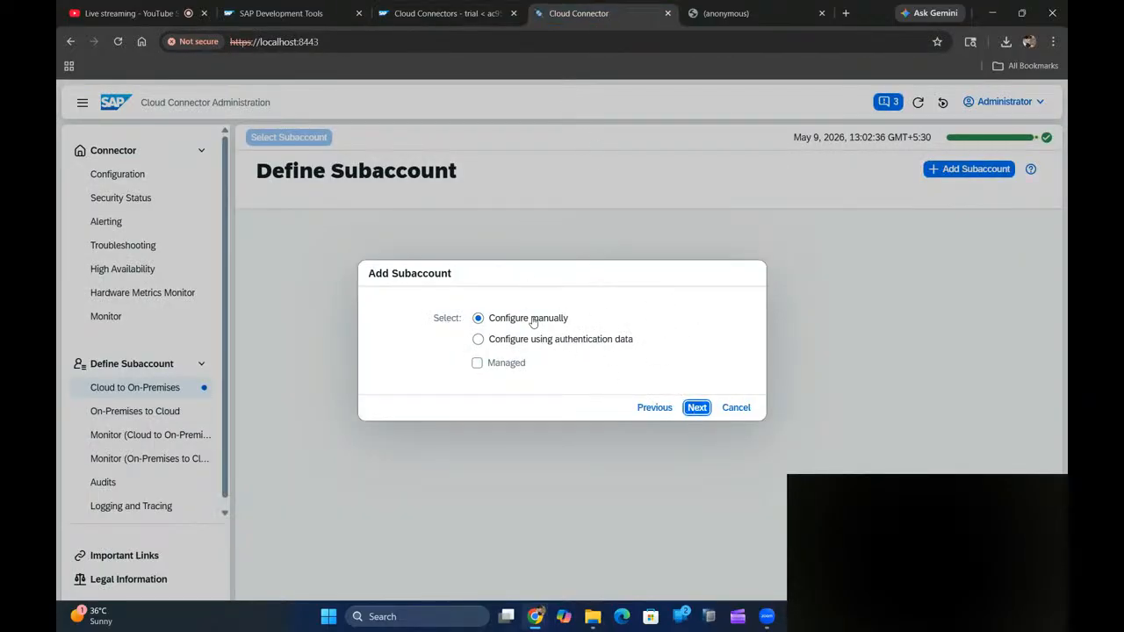
click(697, 408)
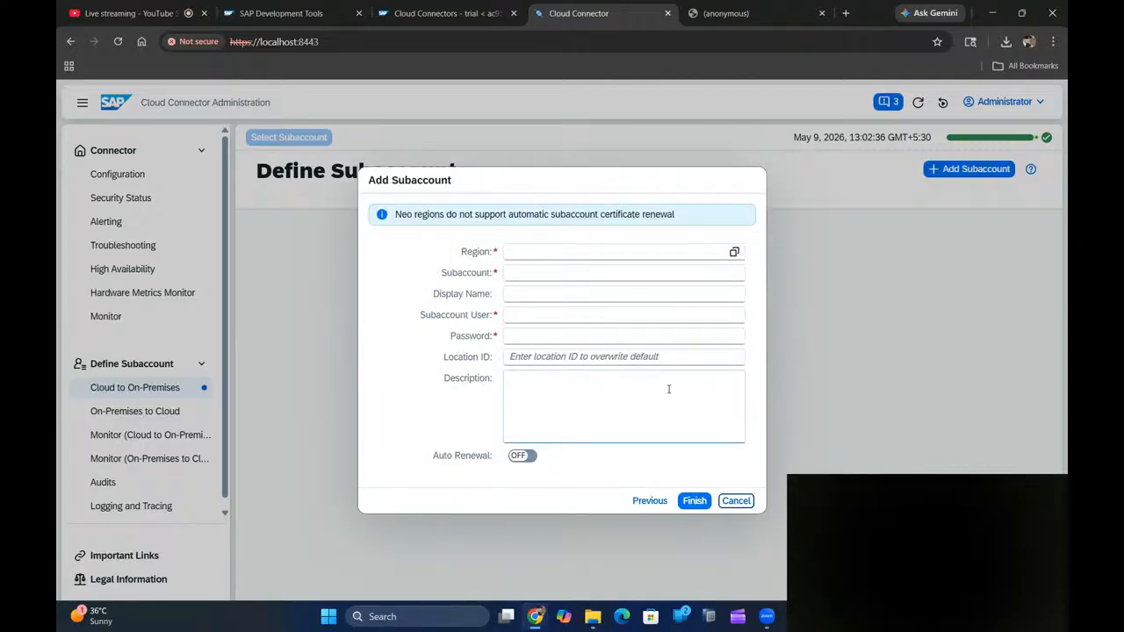
- Select US East (VA) - AWS as the region by filtering the region list for 'aws'
click(434, 14)
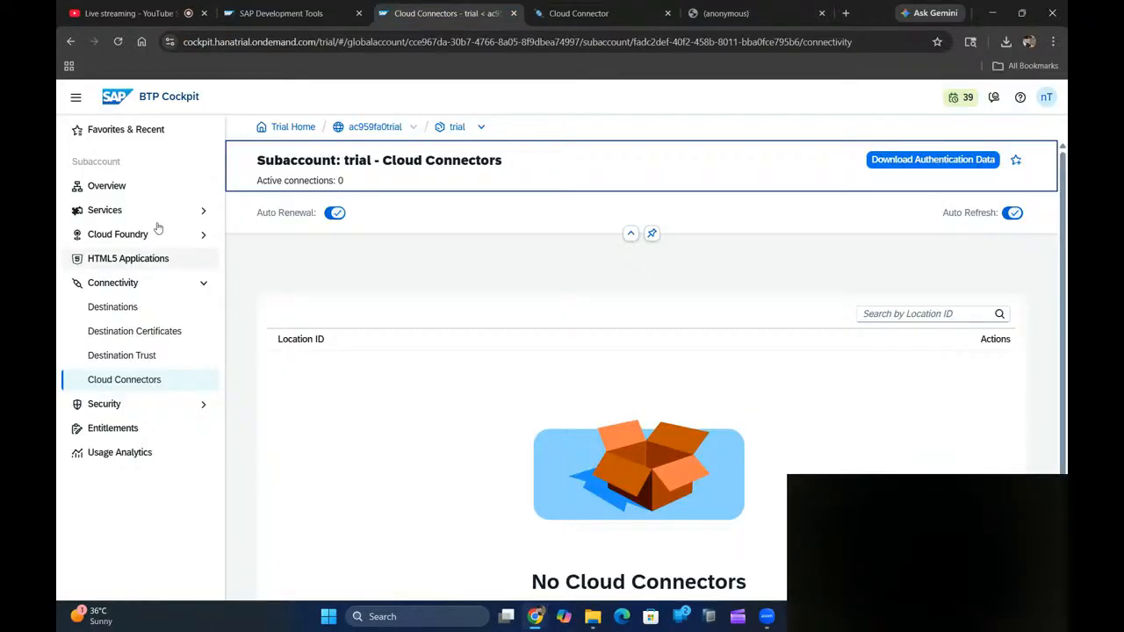
click(131, 187)
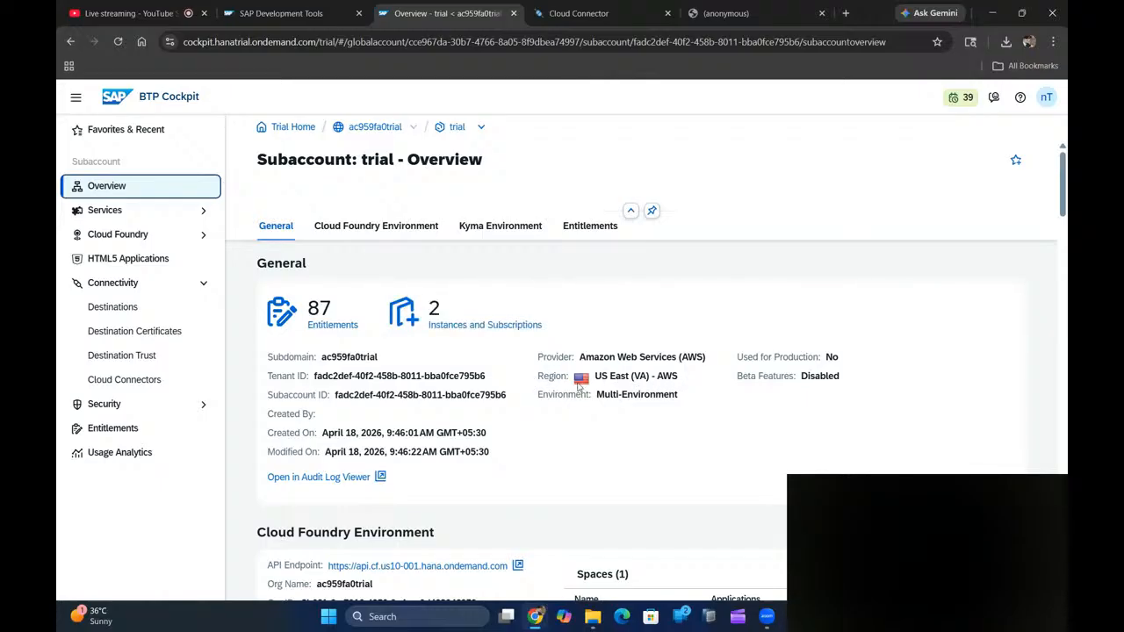
click(579, 13)
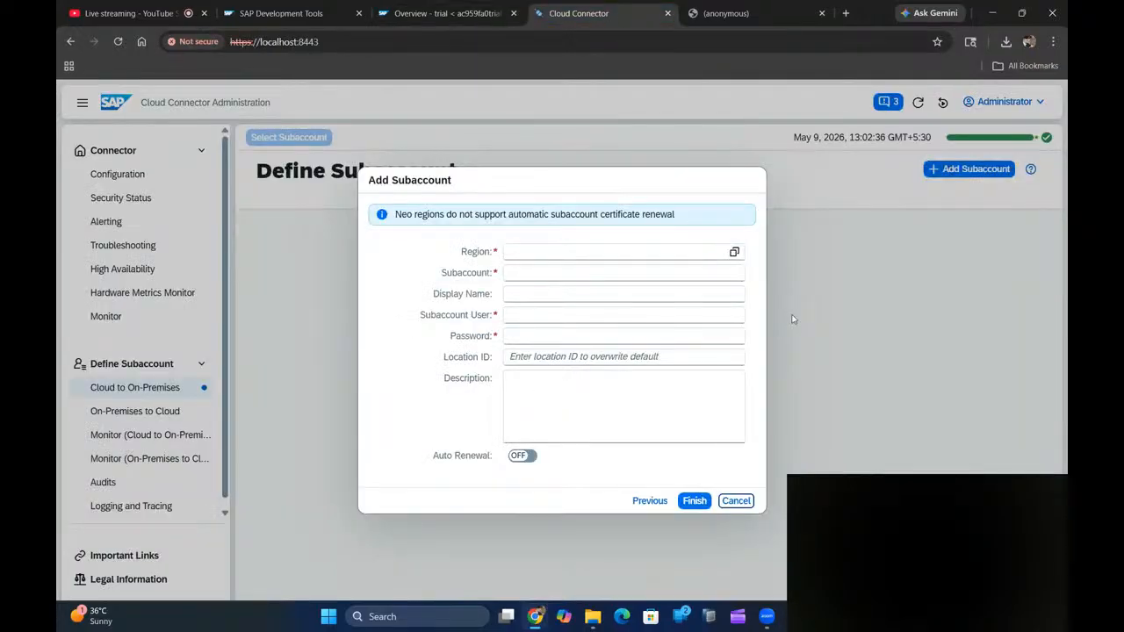
click(734, 252)
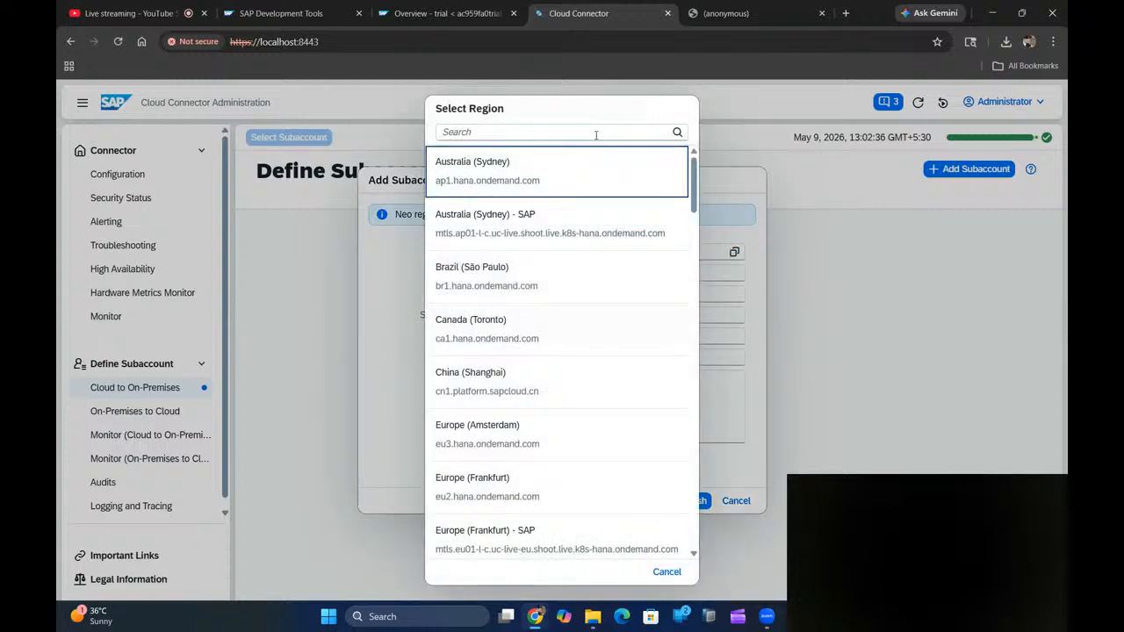
click(595, 131)
text(aws)
drag(663, 188, 659, 365)
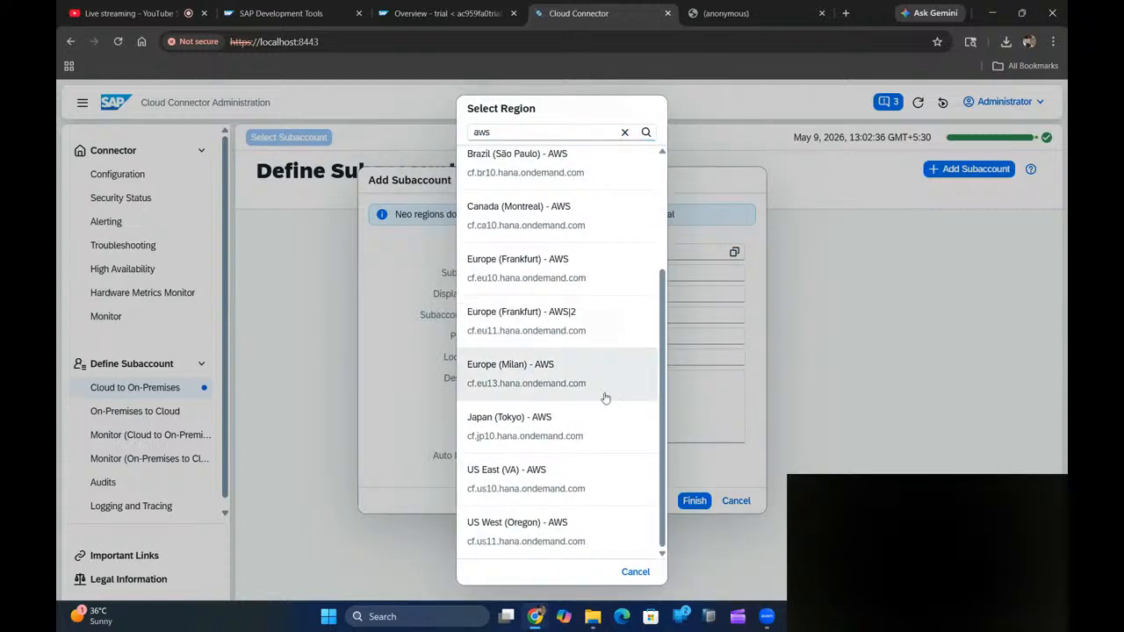
click(528, 483)
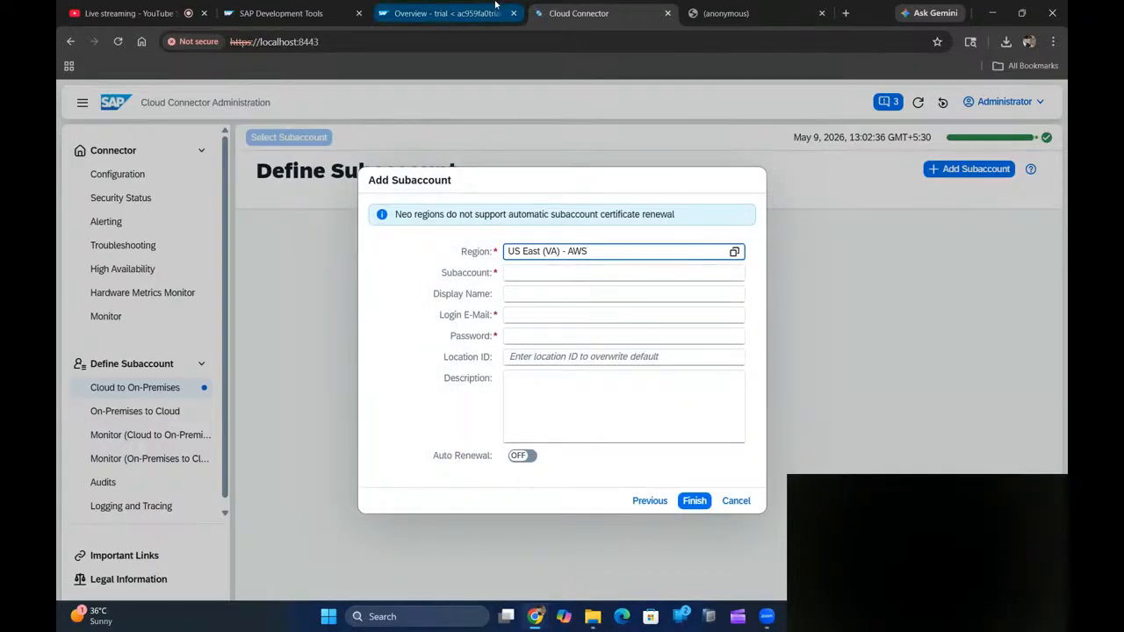
- Paste the trial subaccount ID copied from the cockpit into the Subaccount field
click(497, 7)
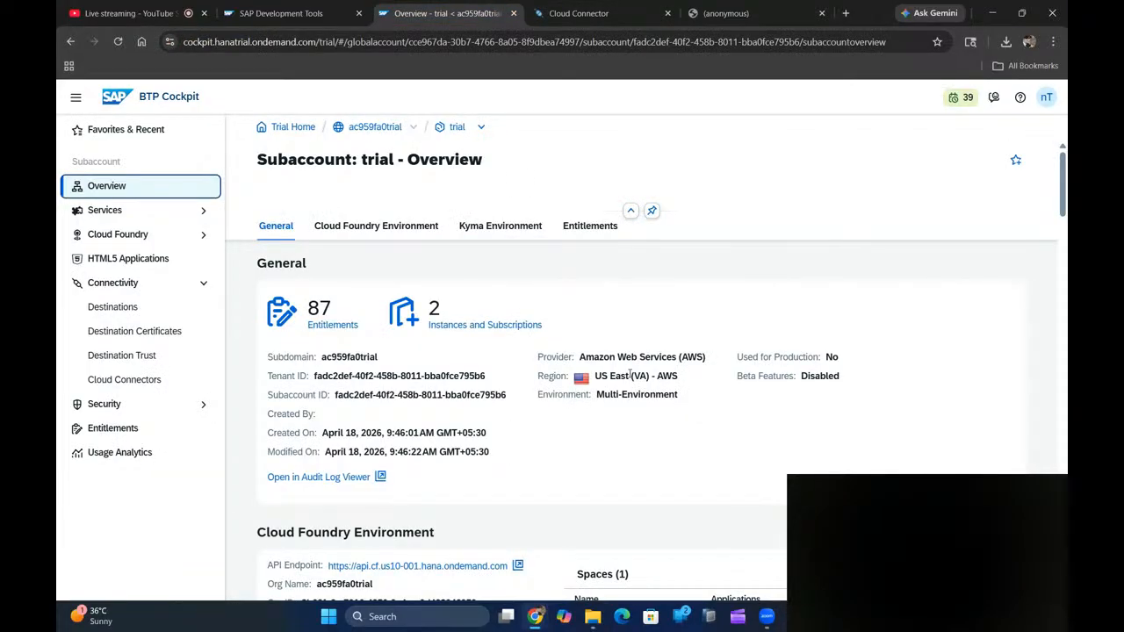
click(580, 17)
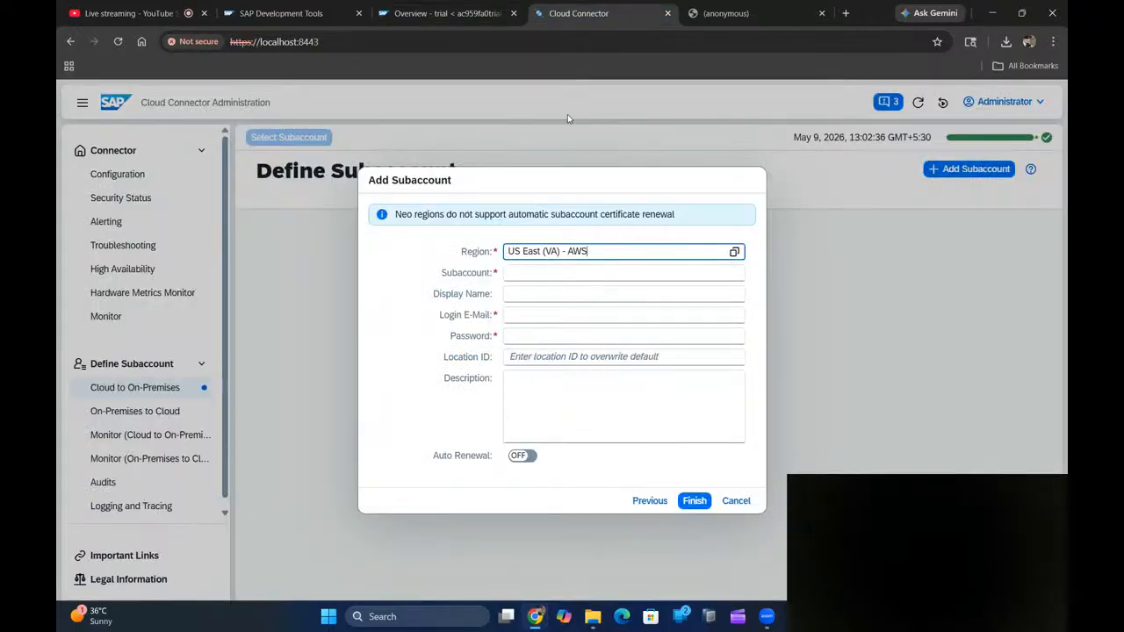
click(572, 272)
key(ctrl+v)
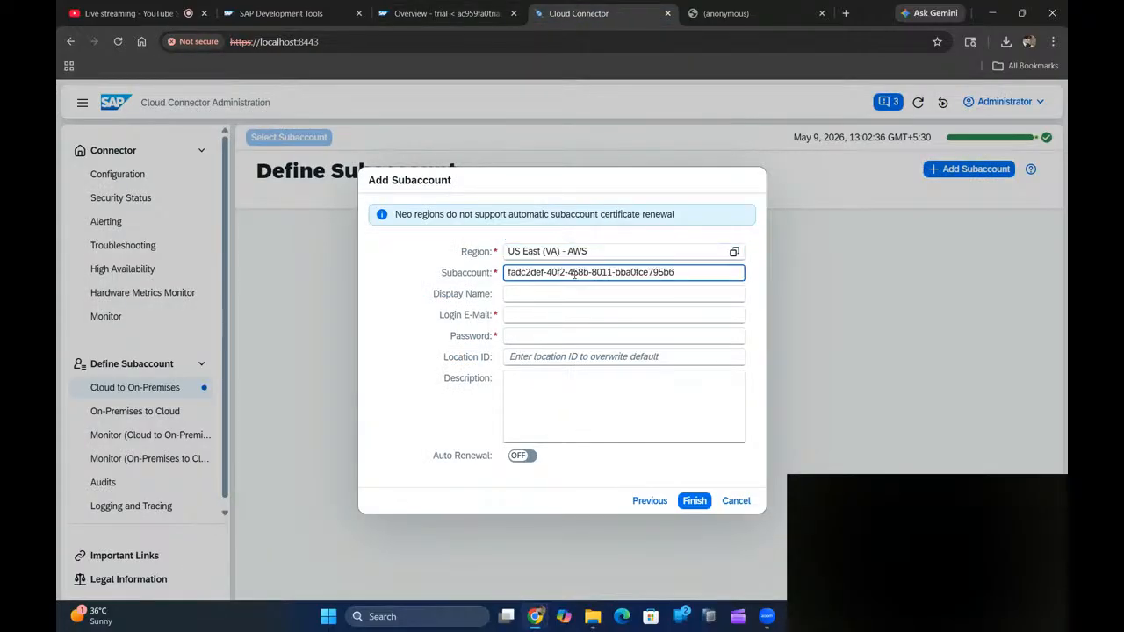
click(448, 14)
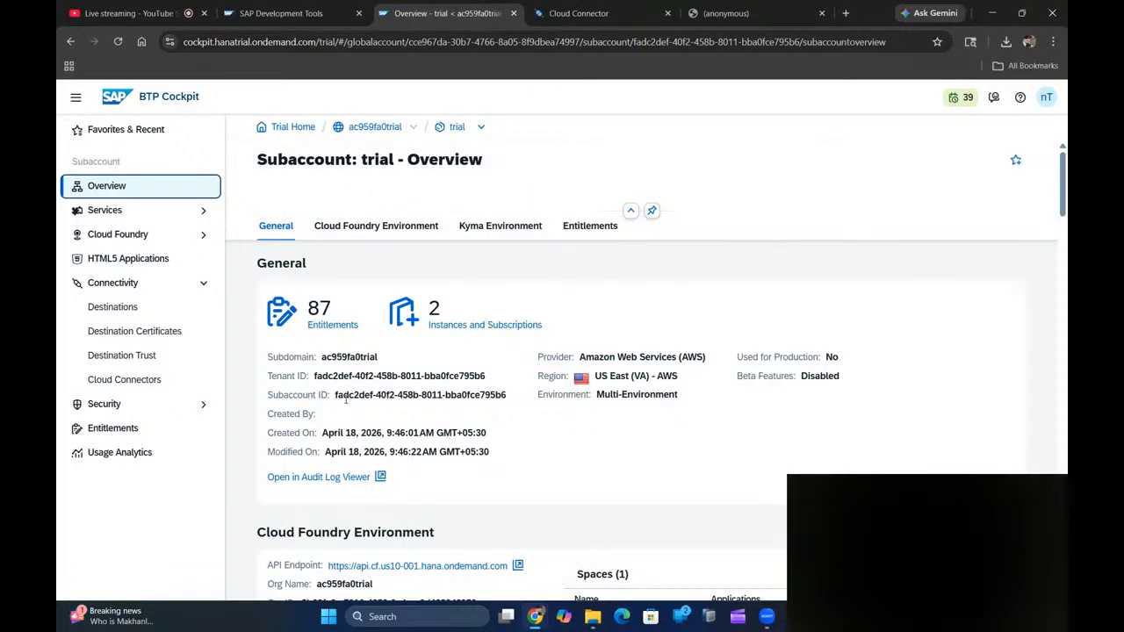
click(569, 14)
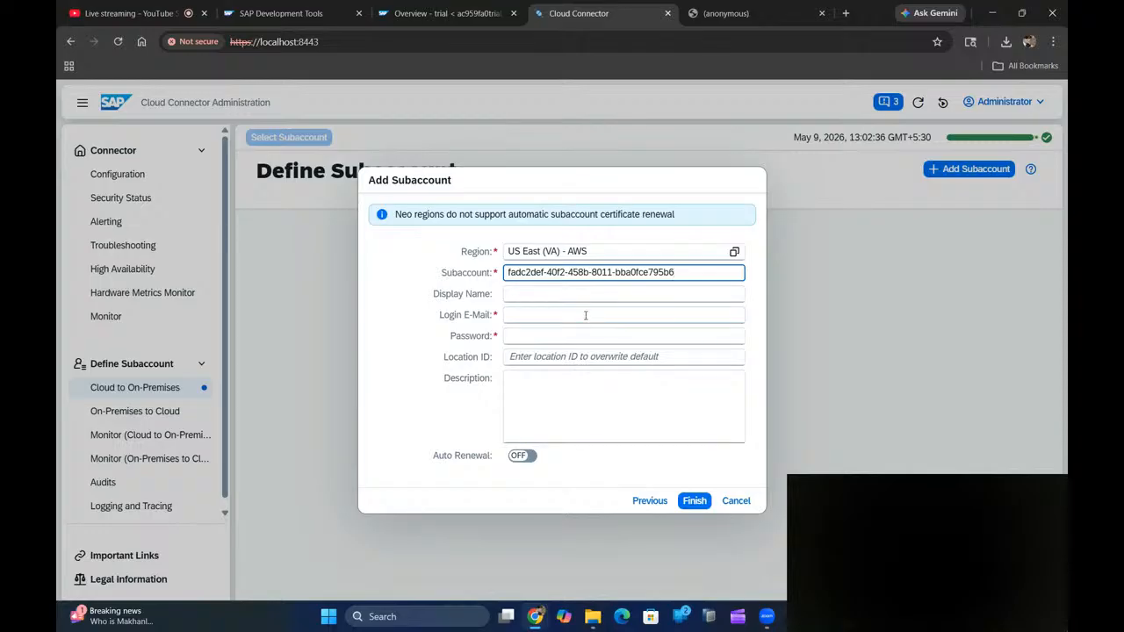
- Enter 'Master_CC' as the subaccount display name
click(579, 291)
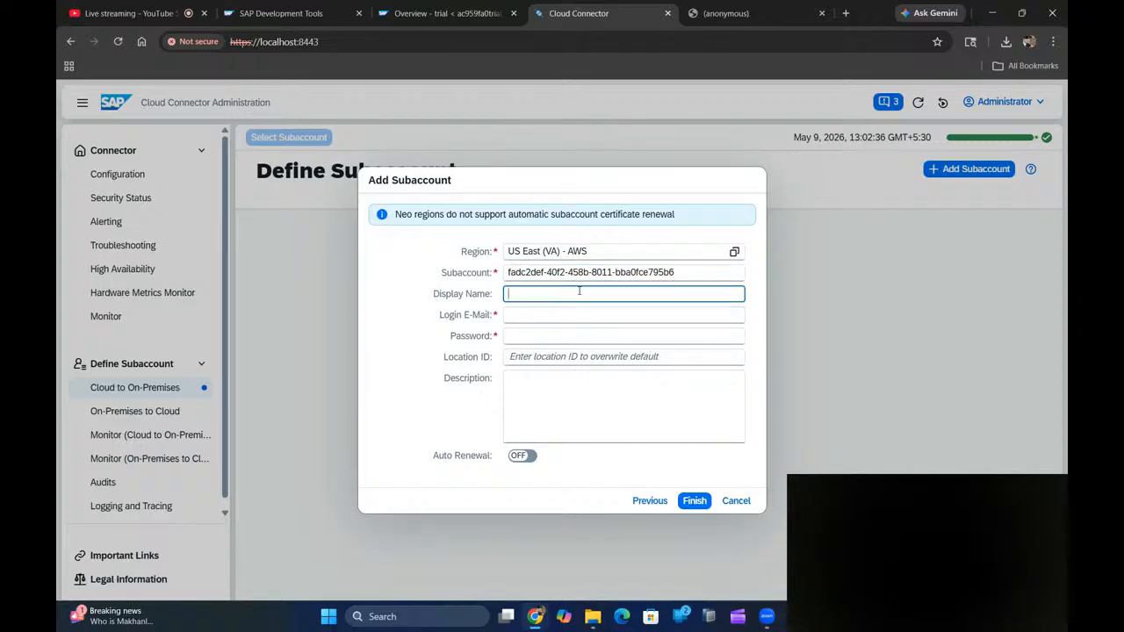
text(Master)
click(571, 316)
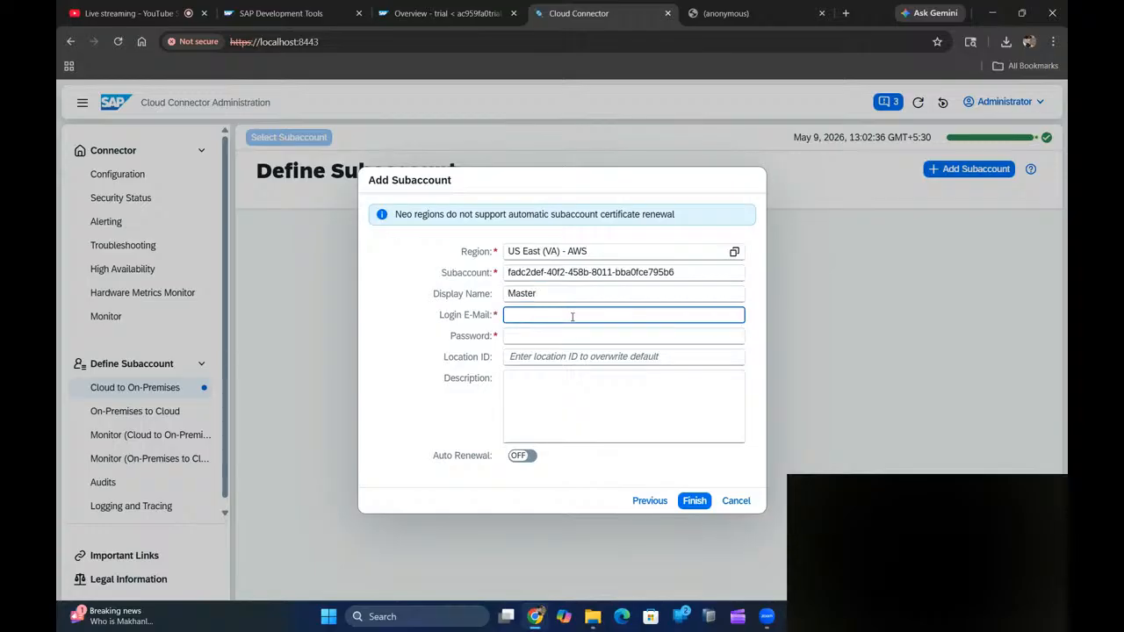
click(562, 293)
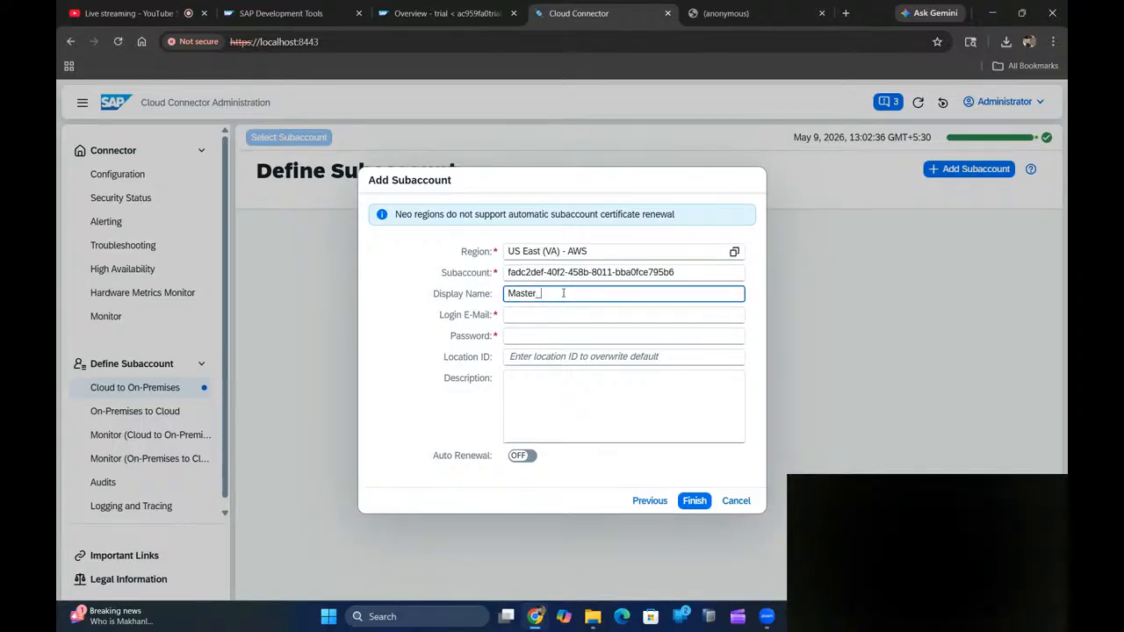
text(_CC)
click(551, 316)
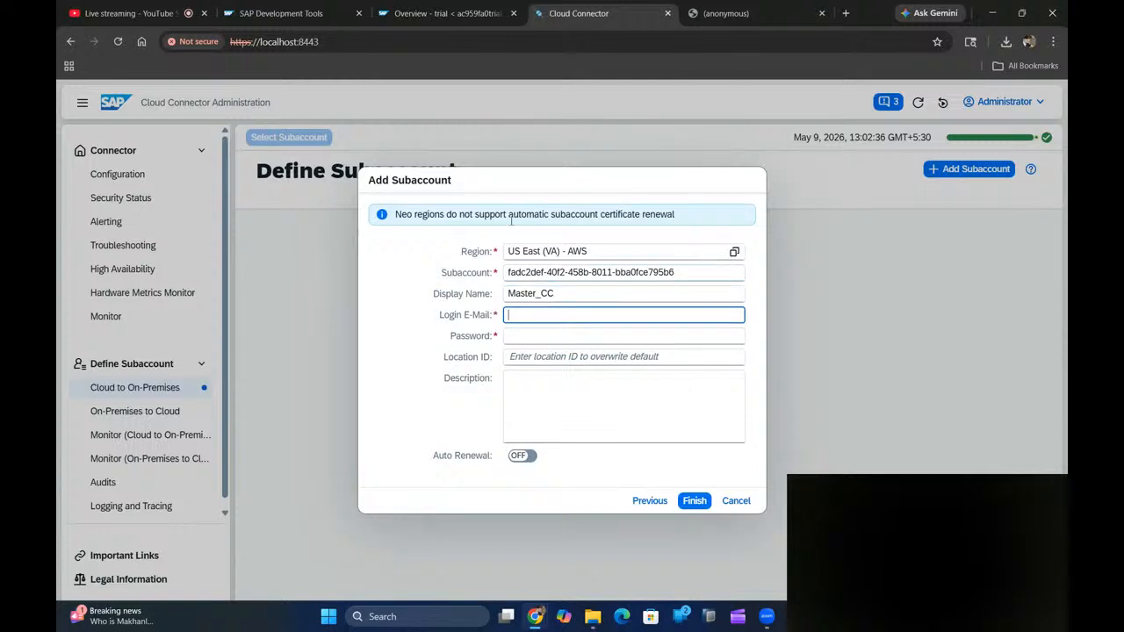
- Fill in the login e-mail, the account password and Location ID Master_CC
click(447, 14)
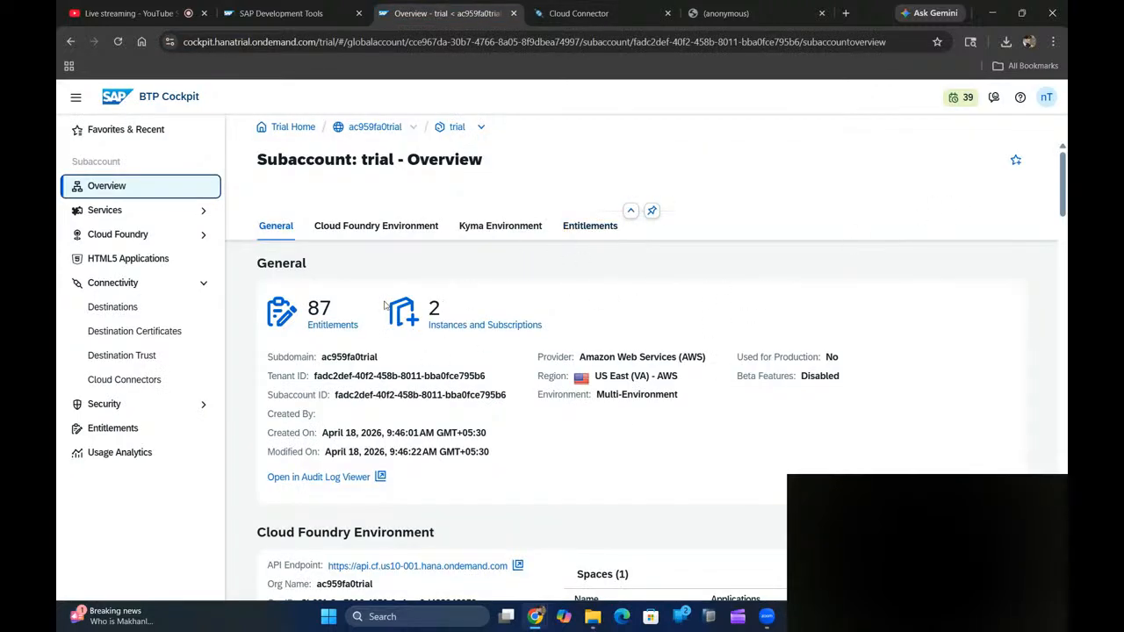
click(559, 13)
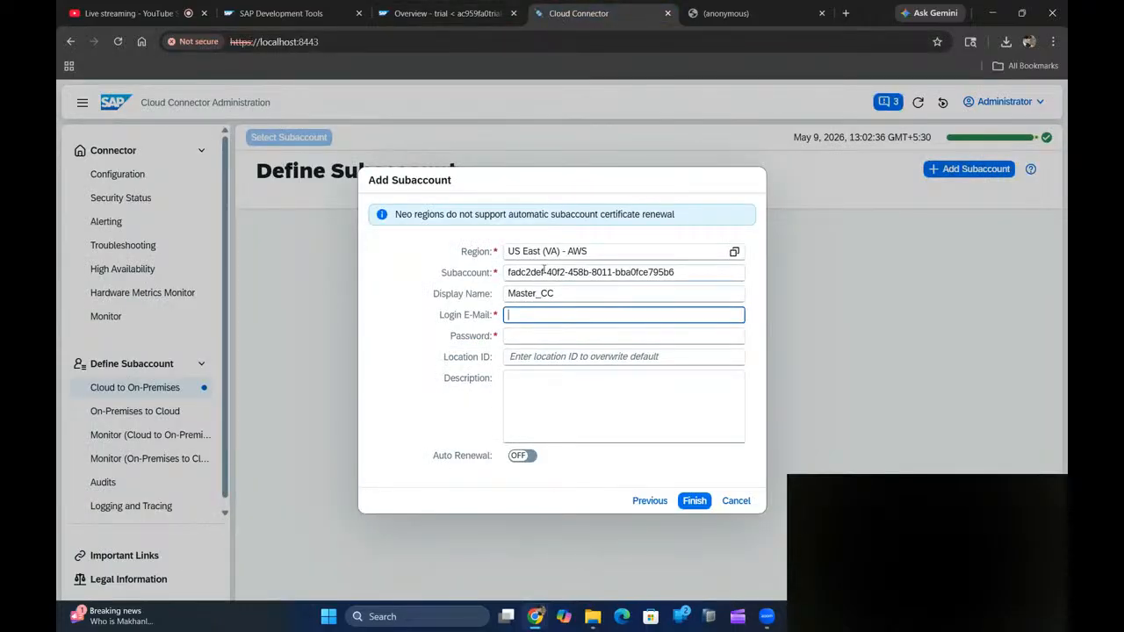
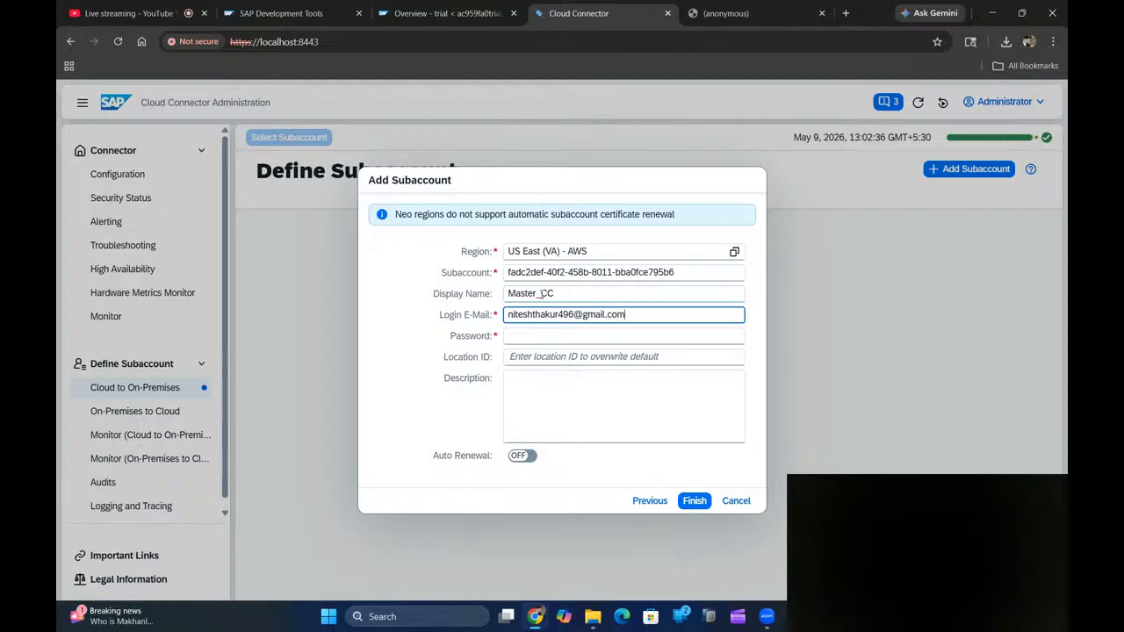
click(553, 337)
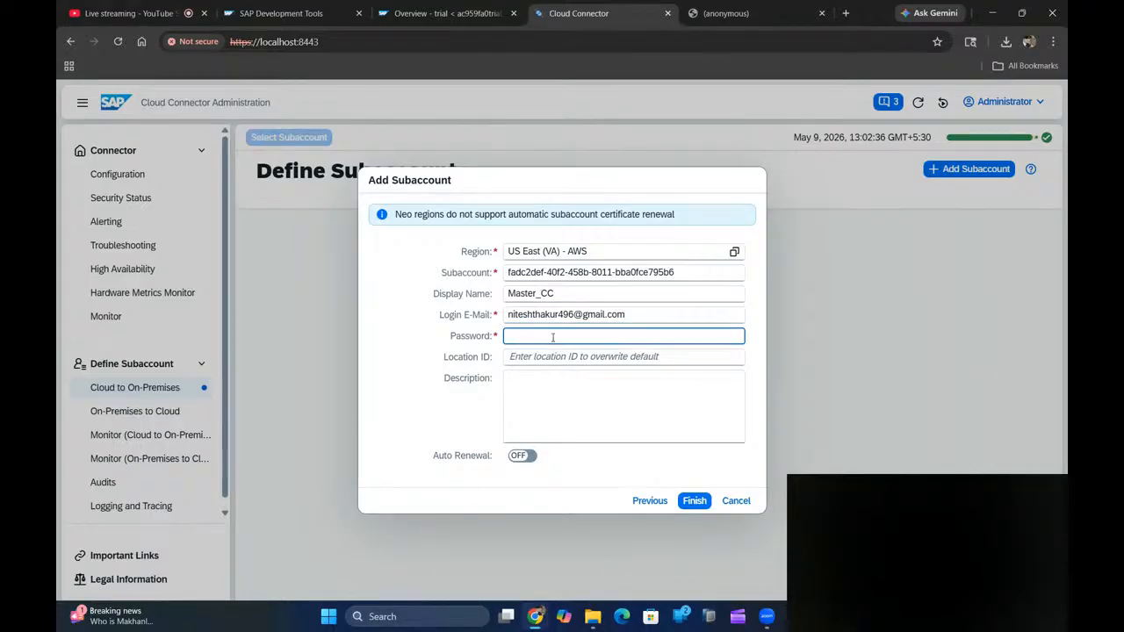
text(••••••••••)
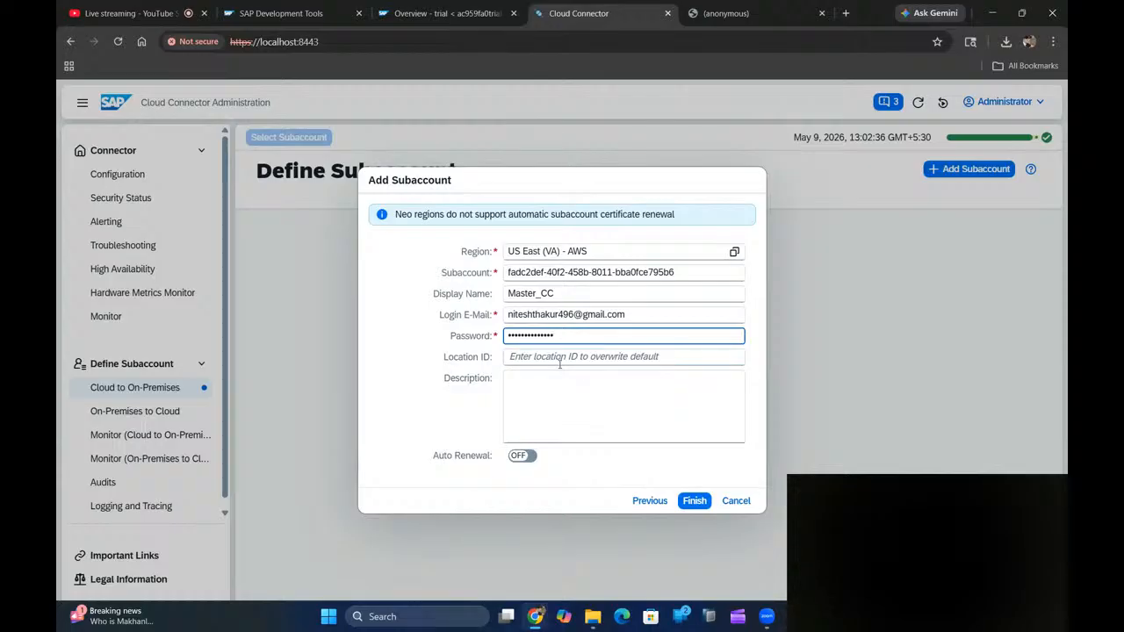
click(556, 356)
text(Master_CC)
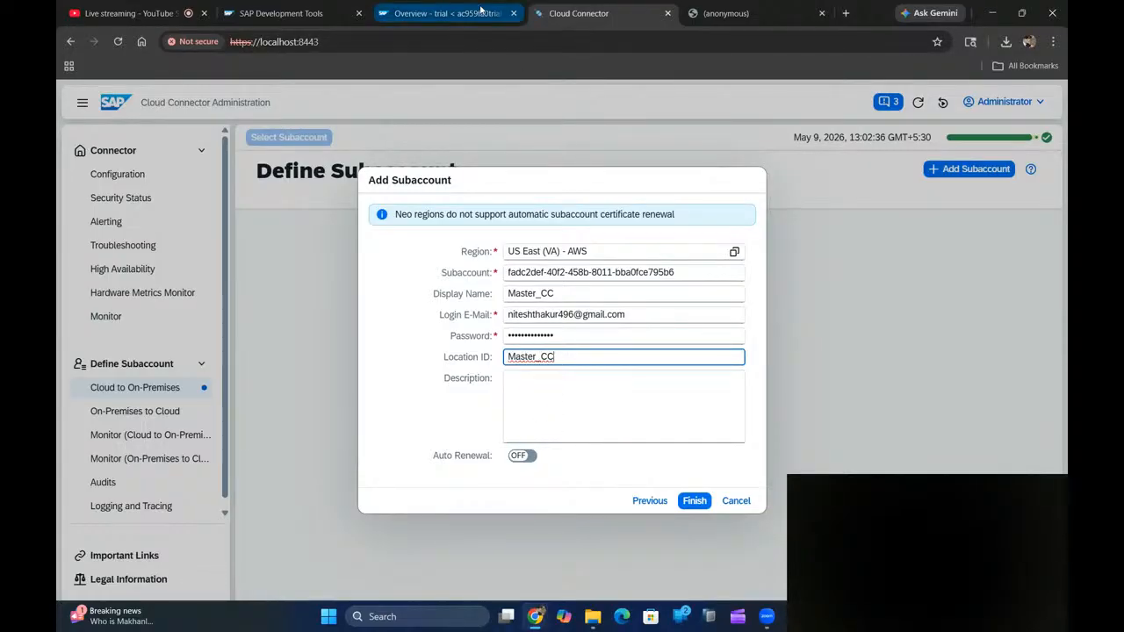
click(480, 12)
- Switch Auto Renewal to ON for the new subaccount
click(128, 382)
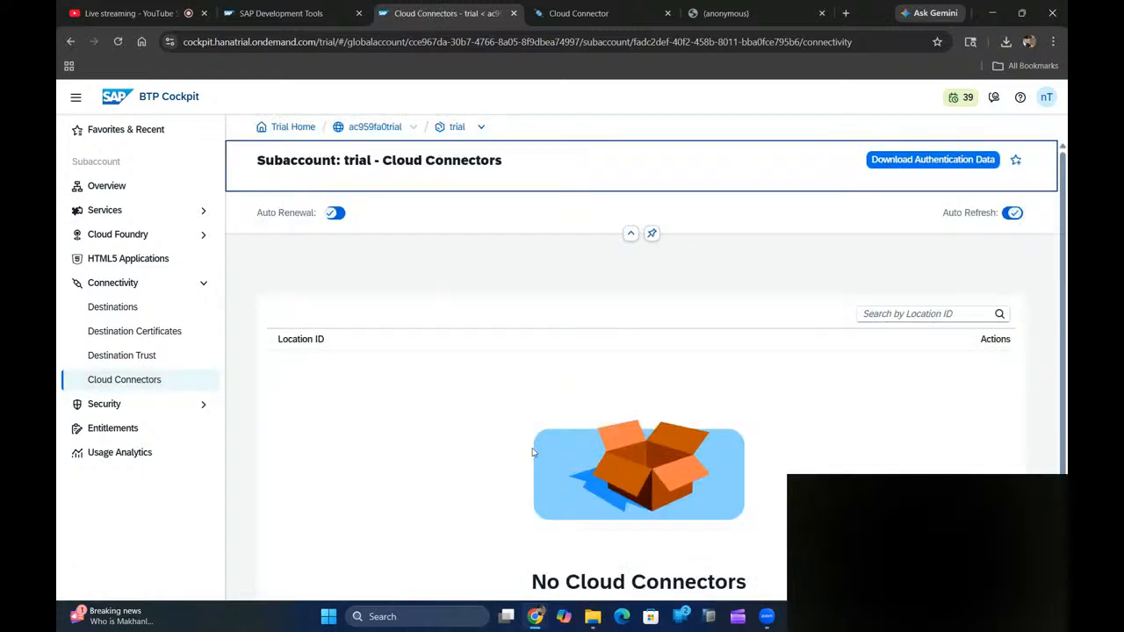
click(578, 13)
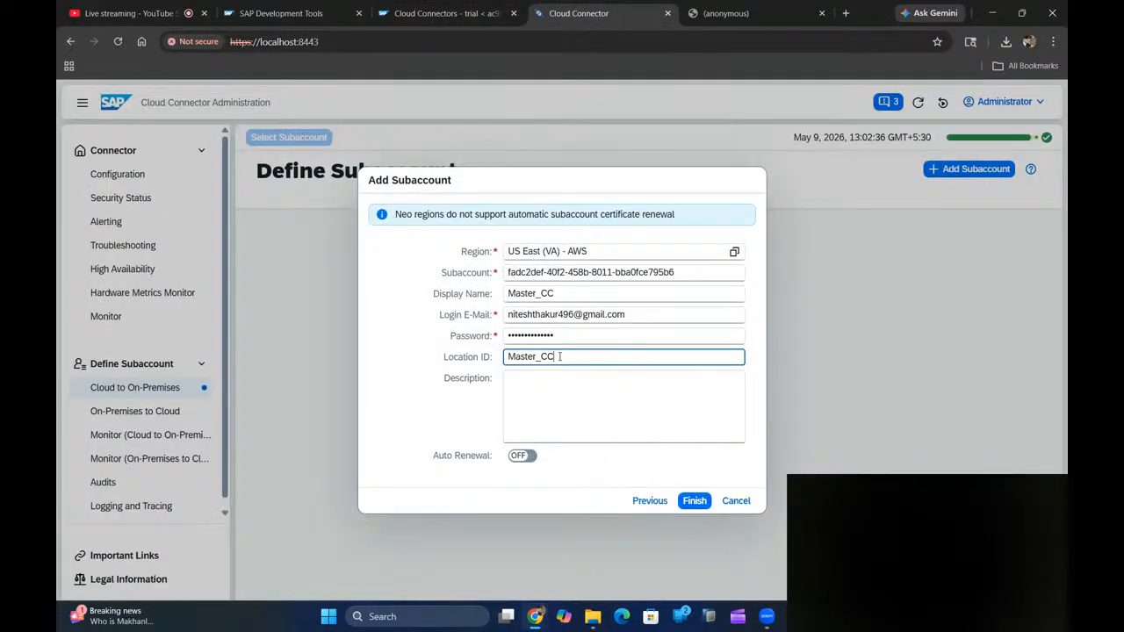
click(520, 457)
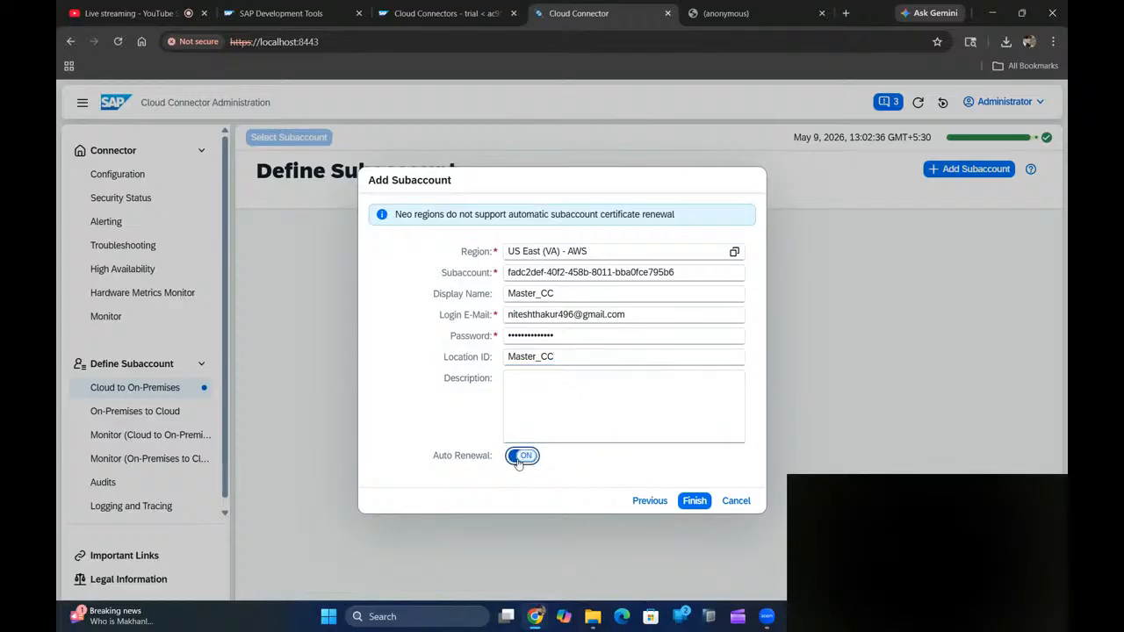
- Submit the Master_CC subaccount with Finish
click(444, 14)
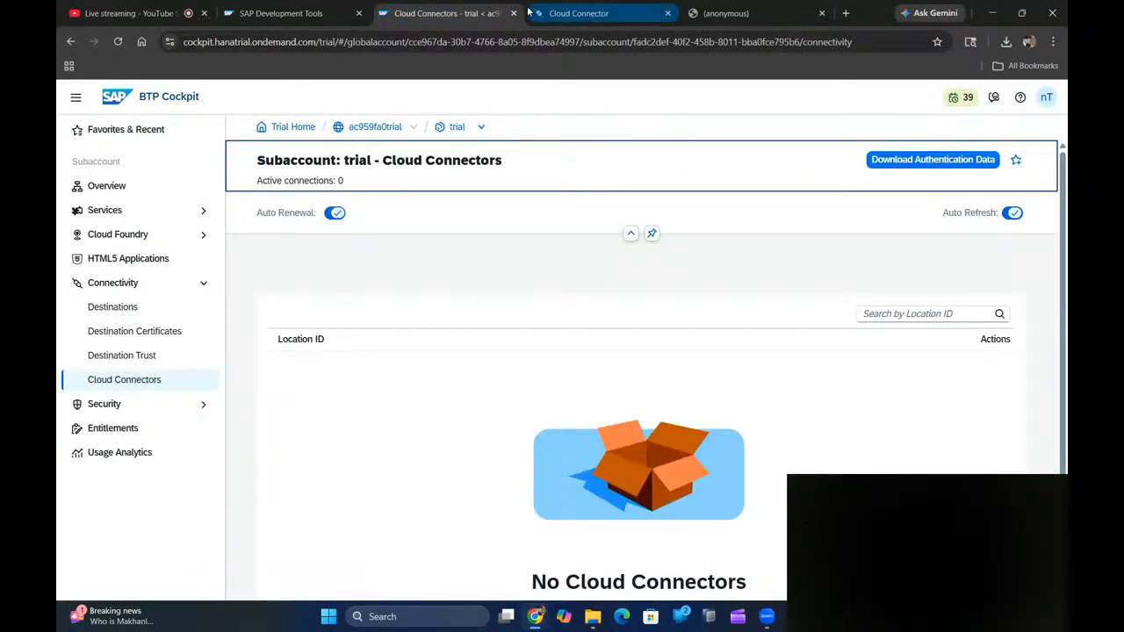
click(579, 13)
click(690, 505)
click(690, 504)
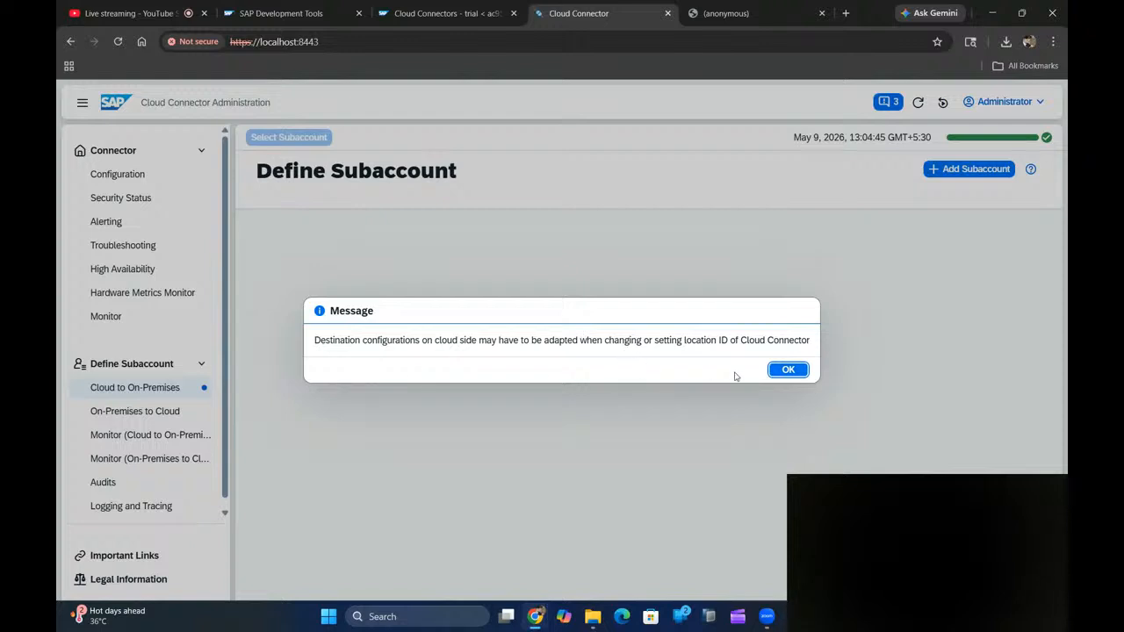
- Dismiss the location ID notice and browse the Cookie Domains, Principal Propagation and Access Control tabs
click(786, 370)
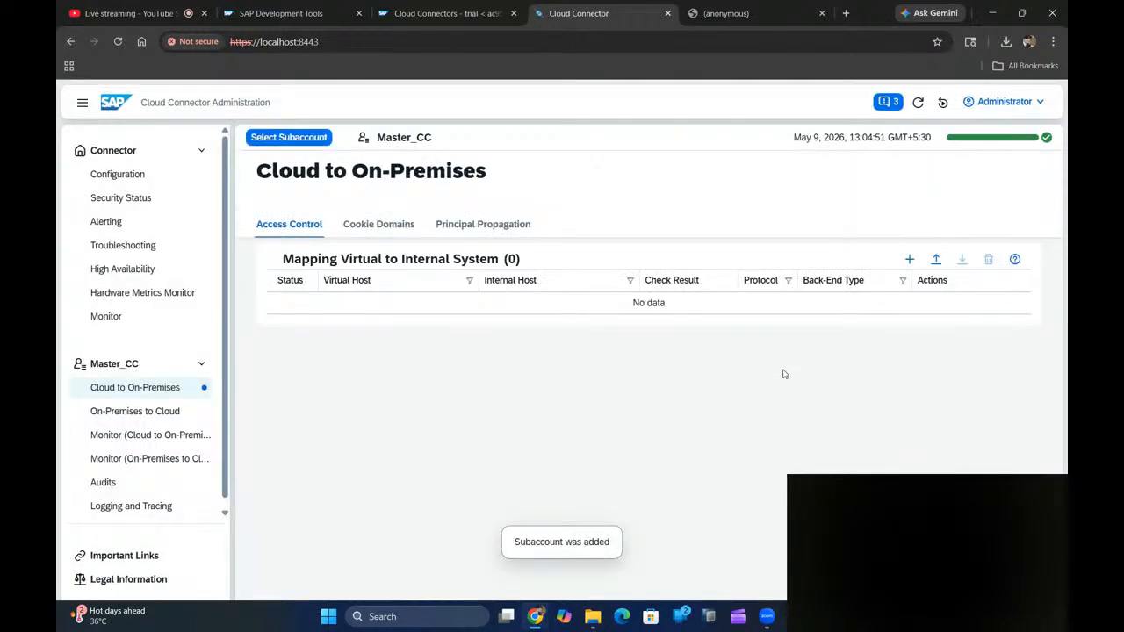
click(384, 227)
click(468, 227)
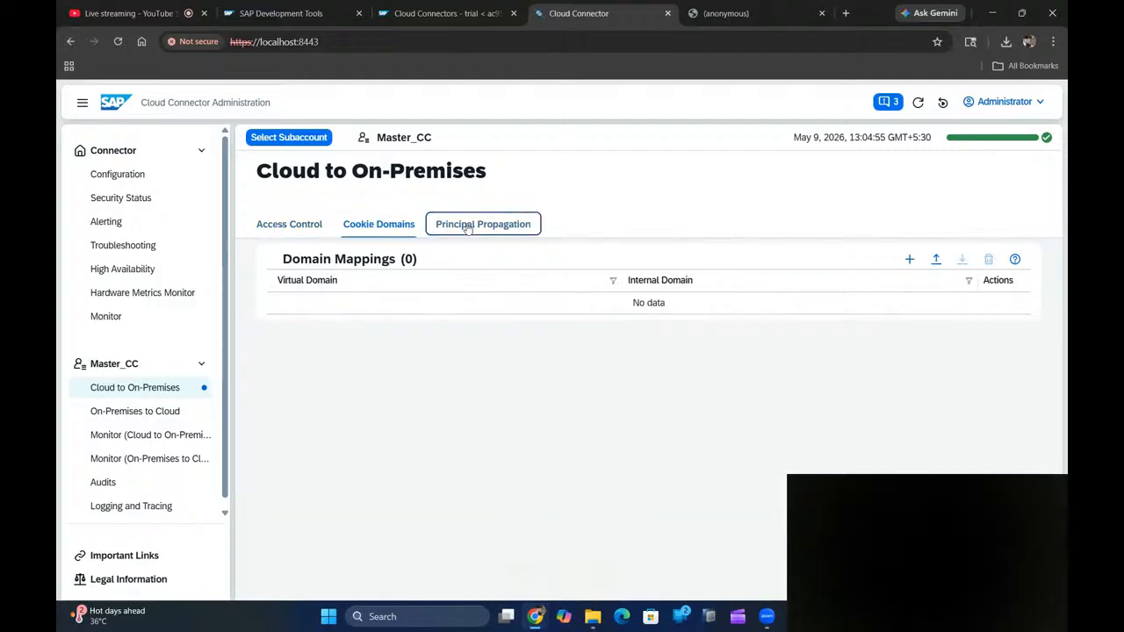
click(329, 230)
- Open the Master_CC subaccount overview, check its connected tunnel, then return to the cockpit
click(153, 370)
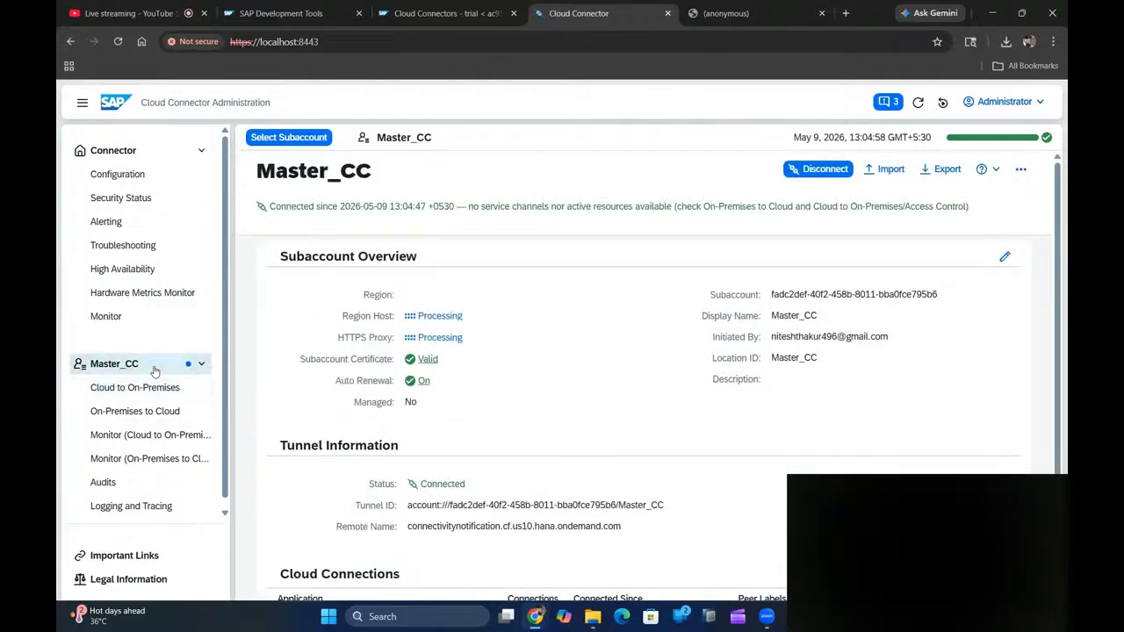
click(202, 366)
click(203, 367)
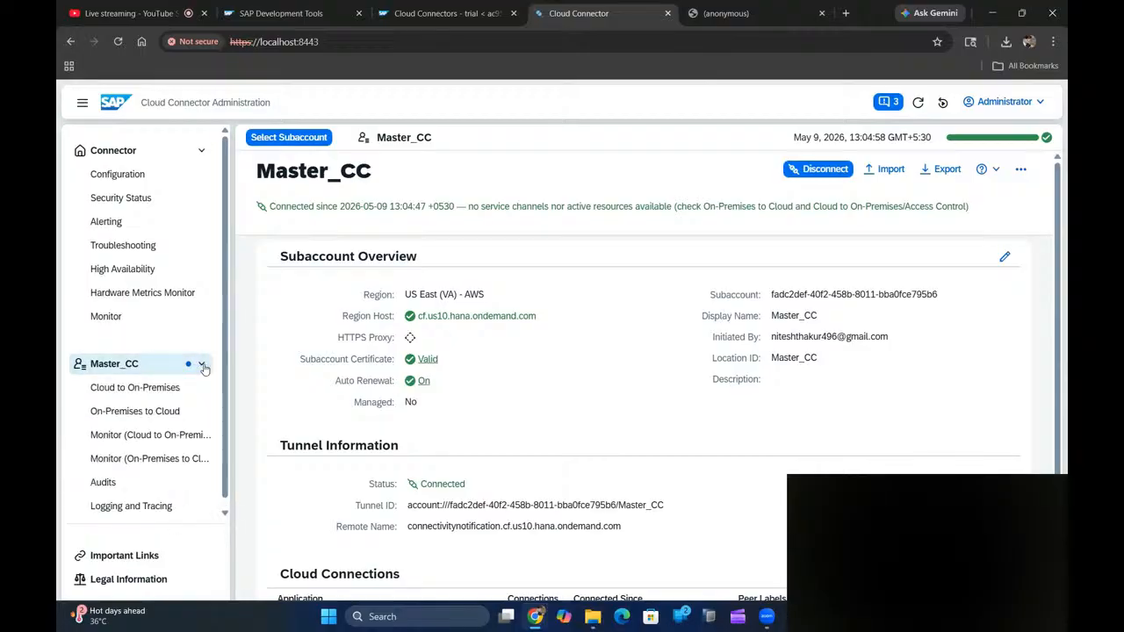
click(290, 137)
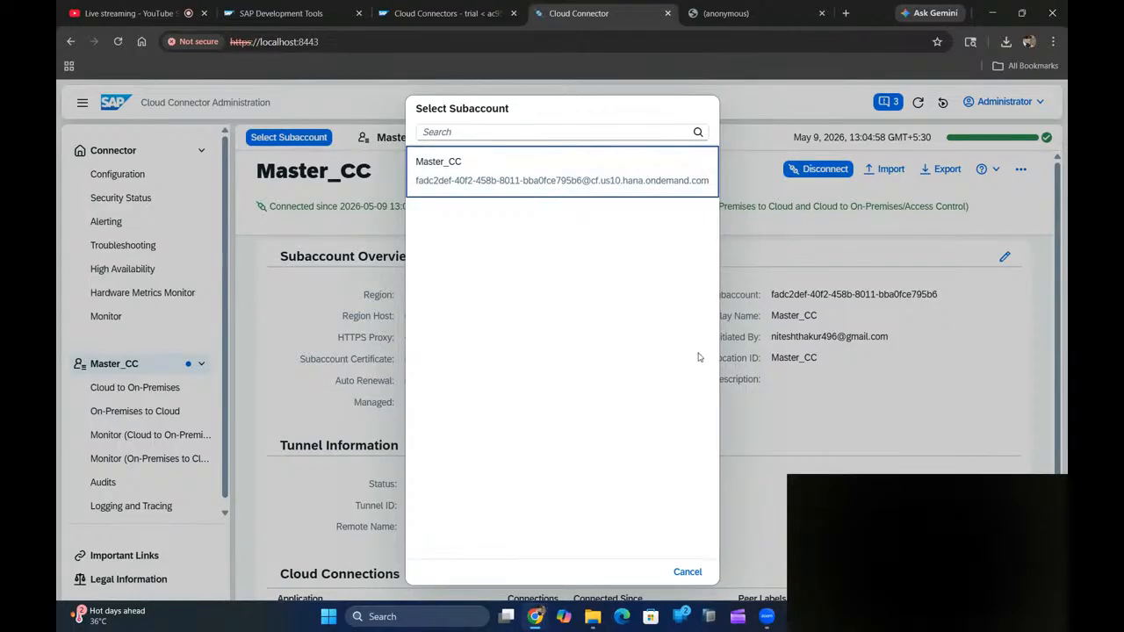
click(687, 572)
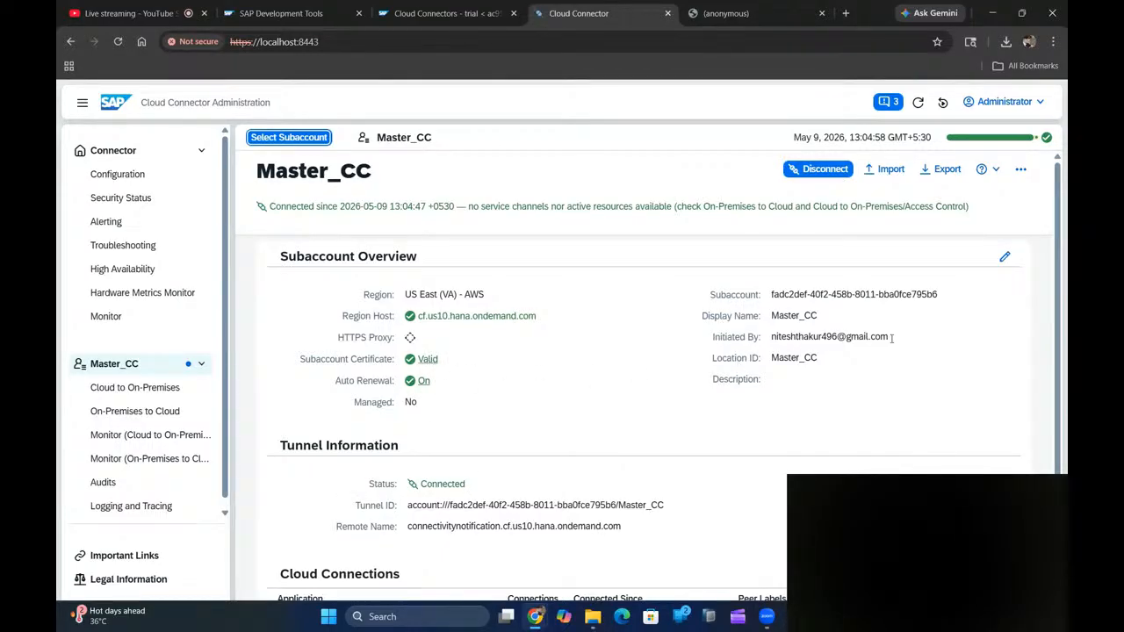
scroll(1058, 338, down, 1)
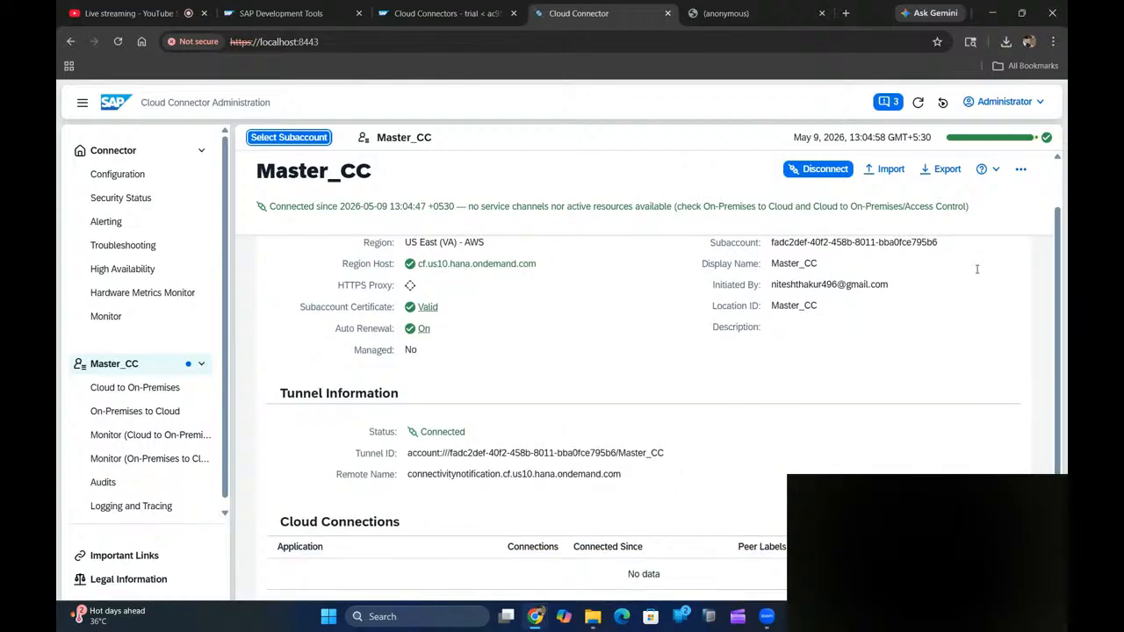
scroll(1058, 348, up, 1)
click(441, 7)
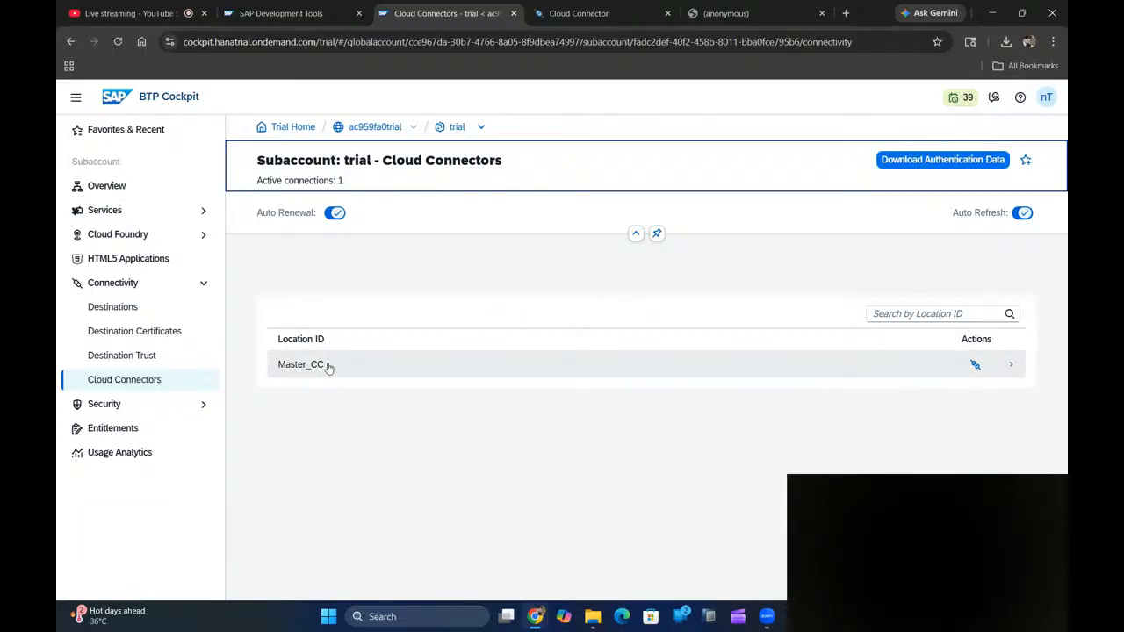
- Open the Master_CC row's Connection Details and review its Connected since time and one active connection
click(622, 13)
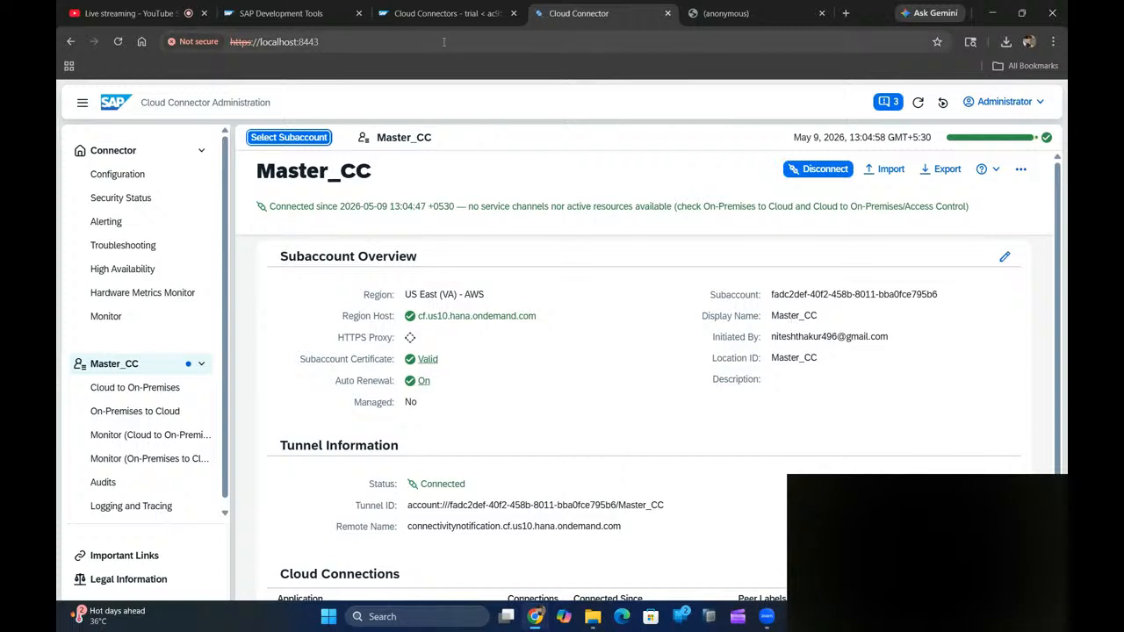
click(444, 14)
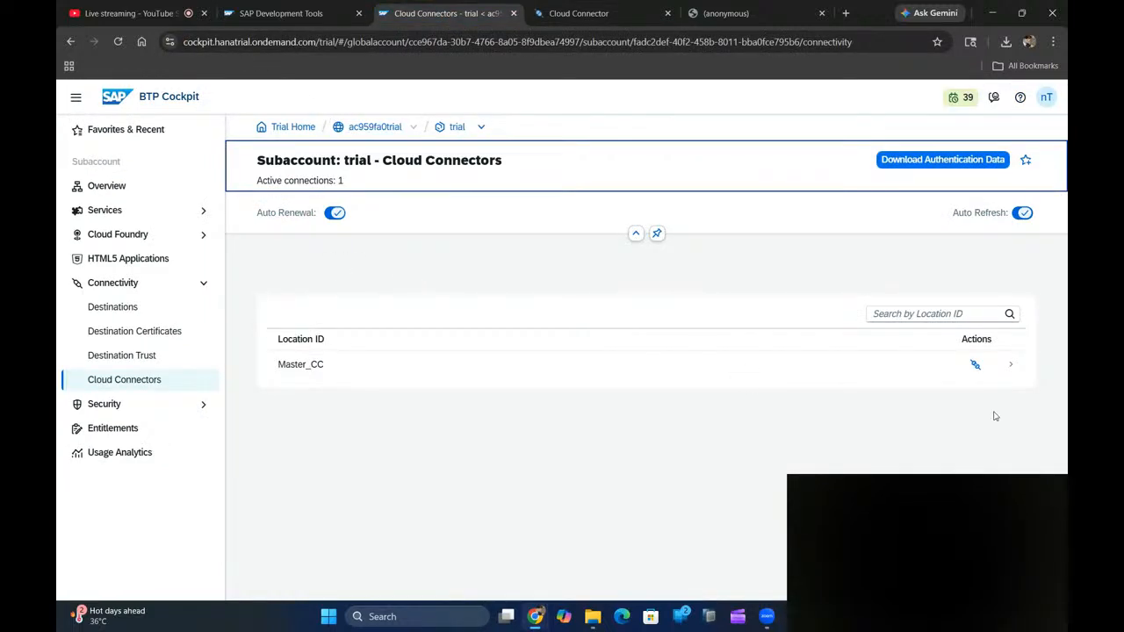
click(1011, 366)
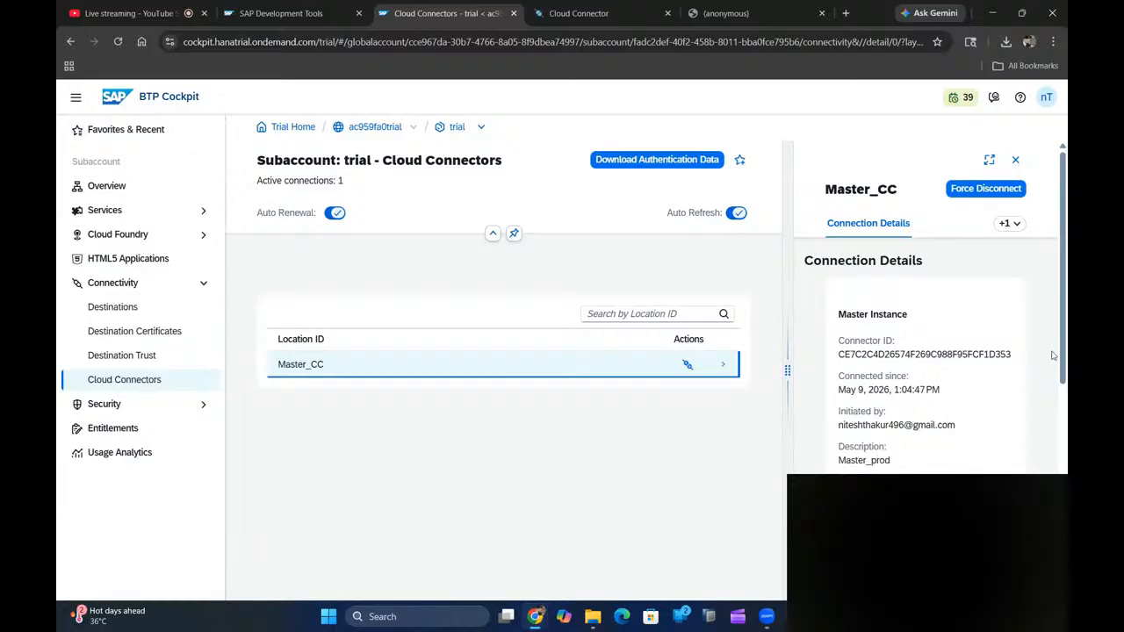
drag(1066, 352, 1066, 398)
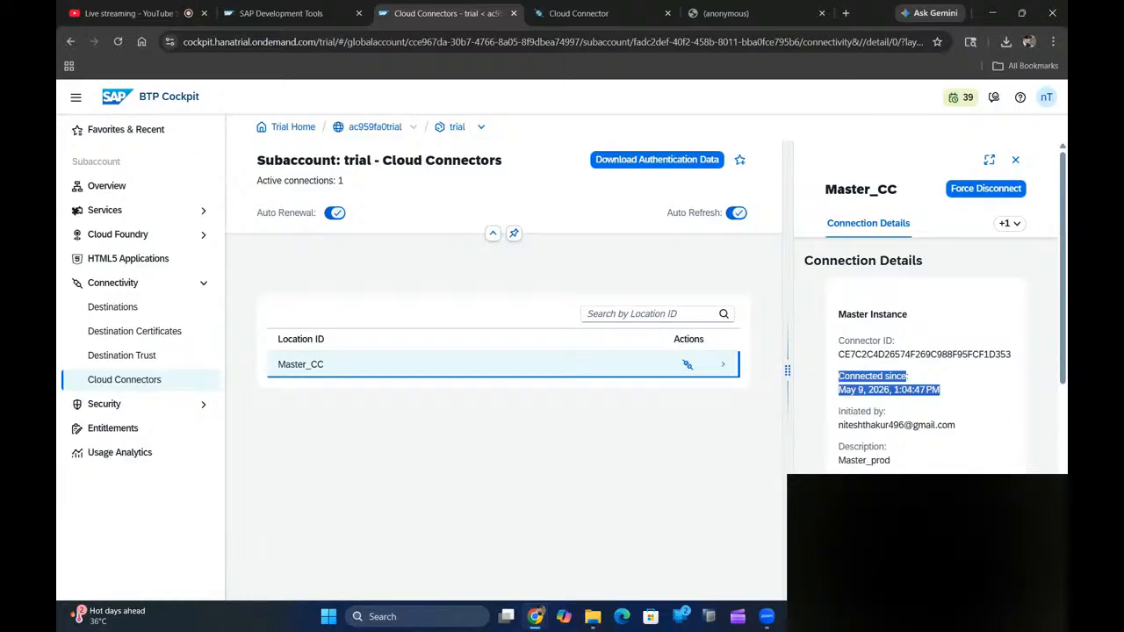
scroll(1059, 460, down, 3)
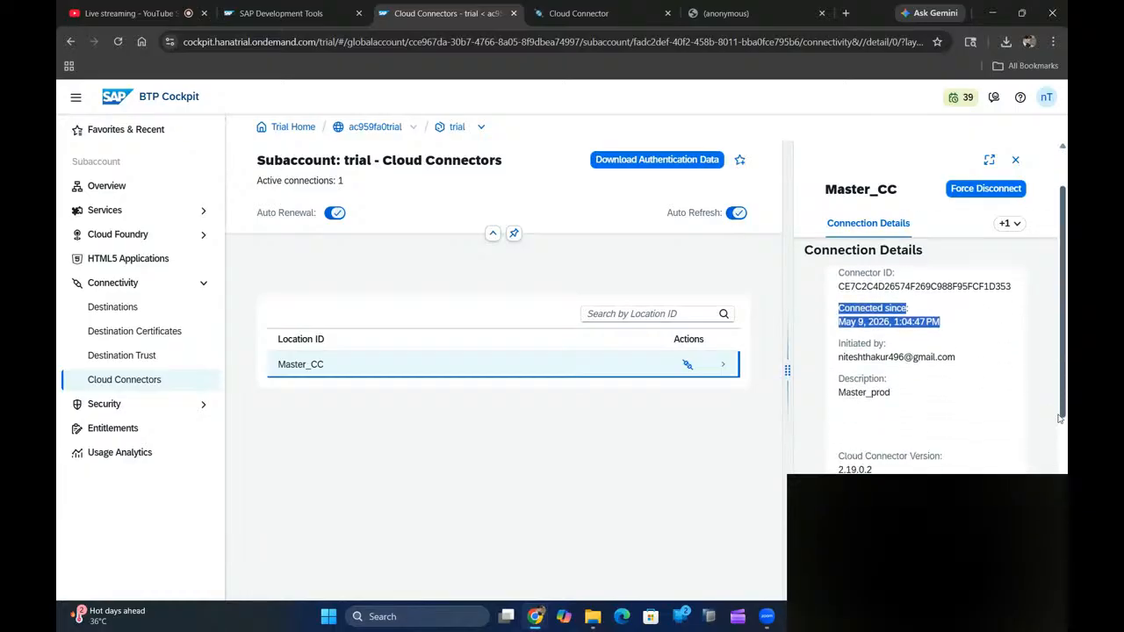
scroll(1059, 460, down, 2)
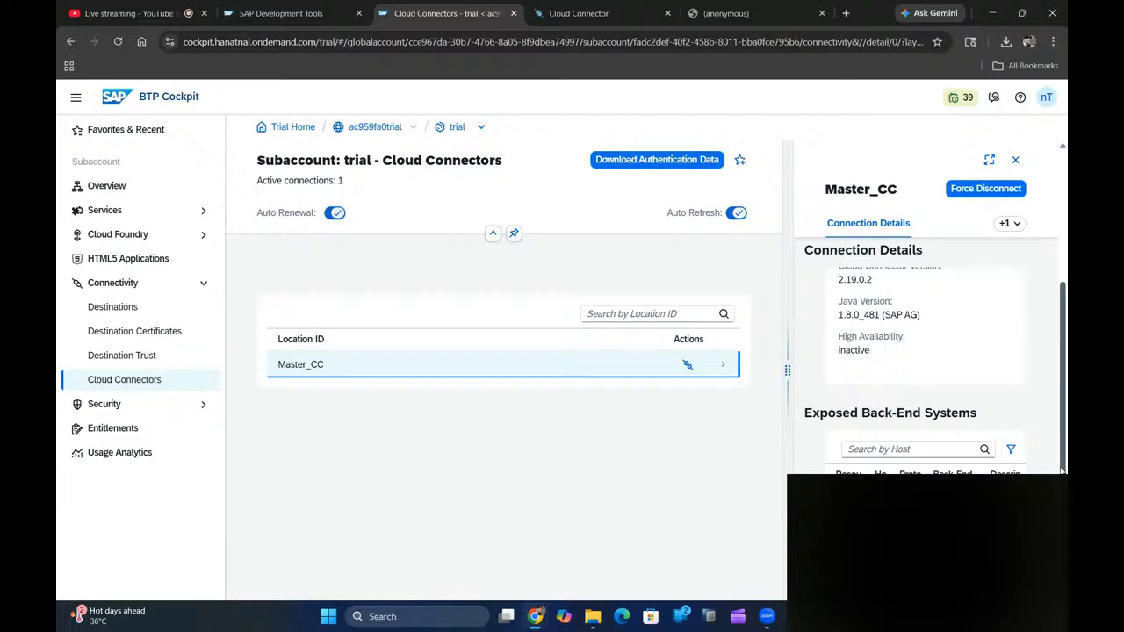
scroll(936, 368, down, 2)
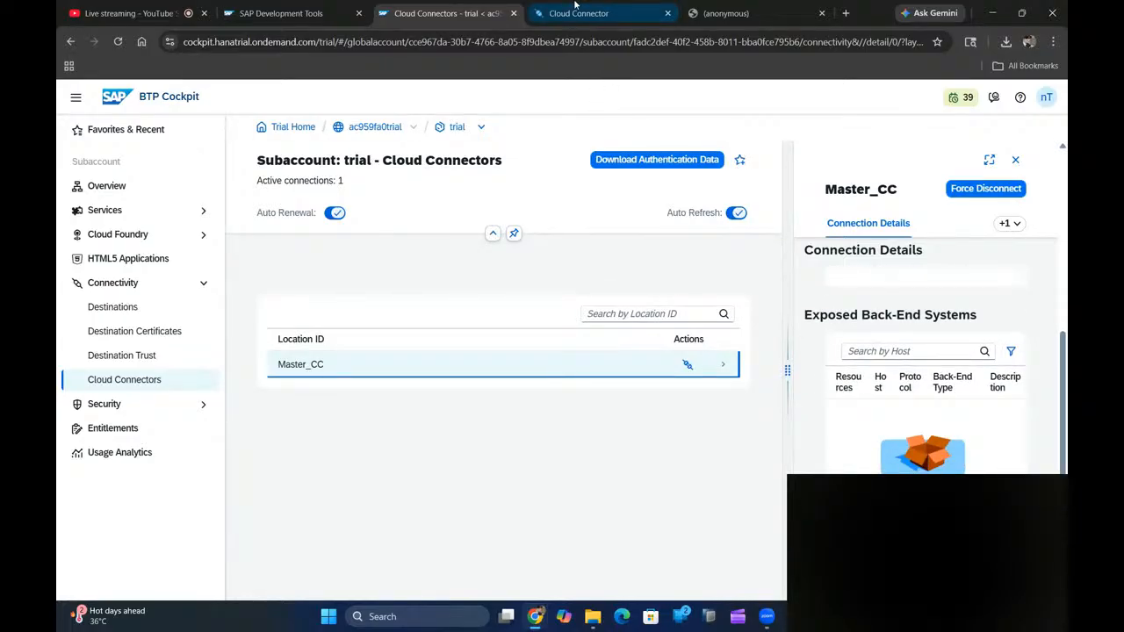
click(163, 6)
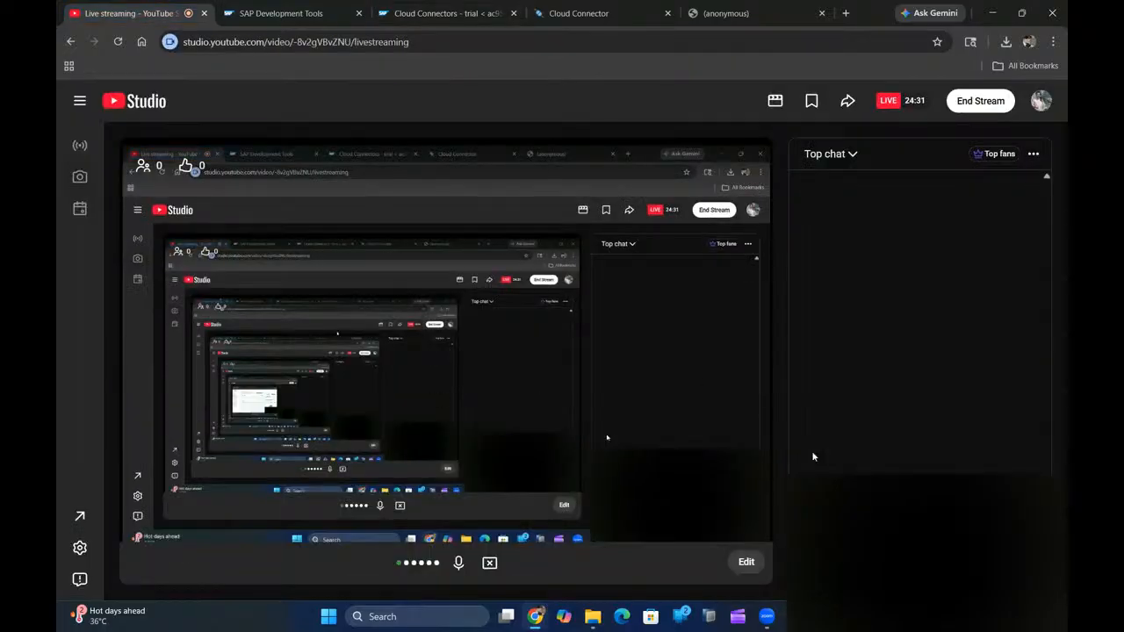
- Switch back to the Cloud Connectors - trial tab in the BTP Cockpit
click(474, 13)
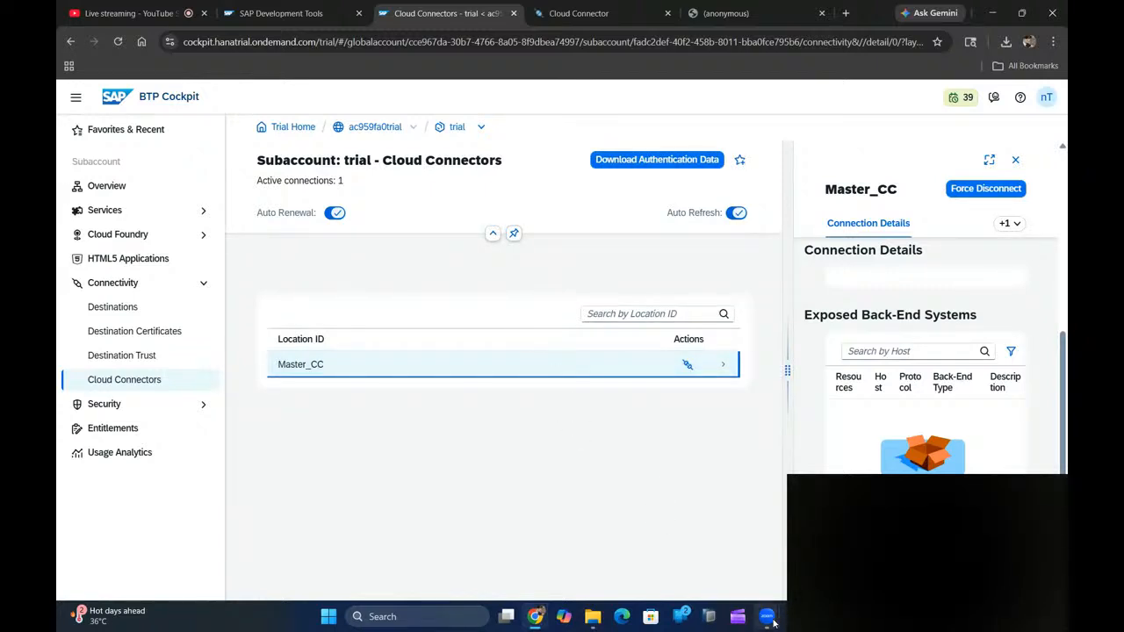
- Stop the Zoom meeting recording and bring the YouTube live stream dashboard forward
mouse_move(773, 622)
click(763, 560)
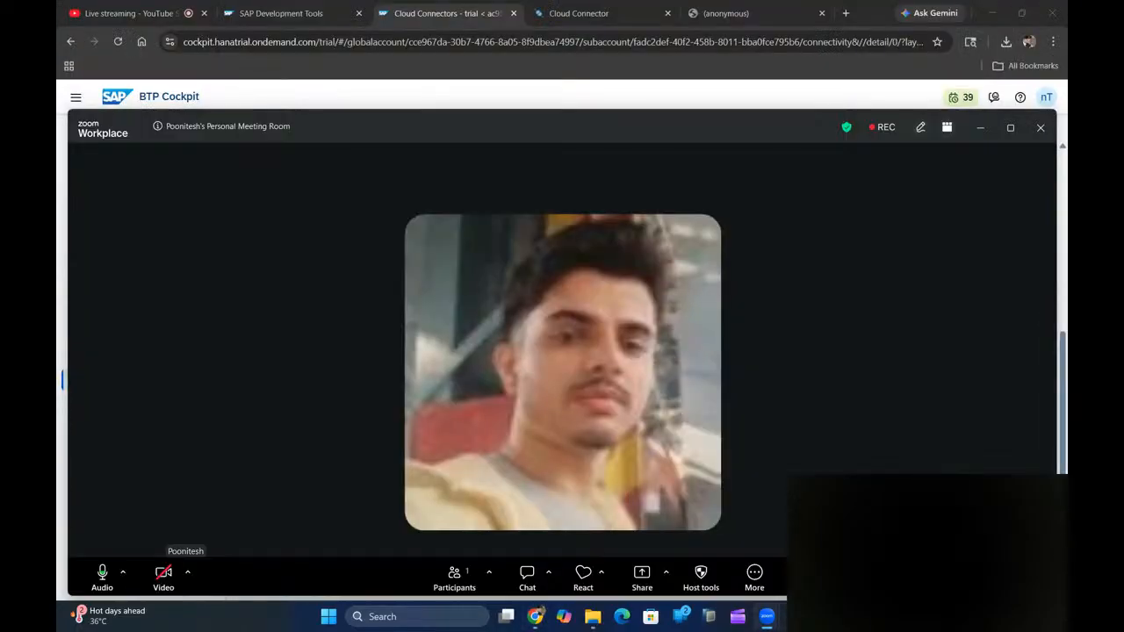
click(881, 128)
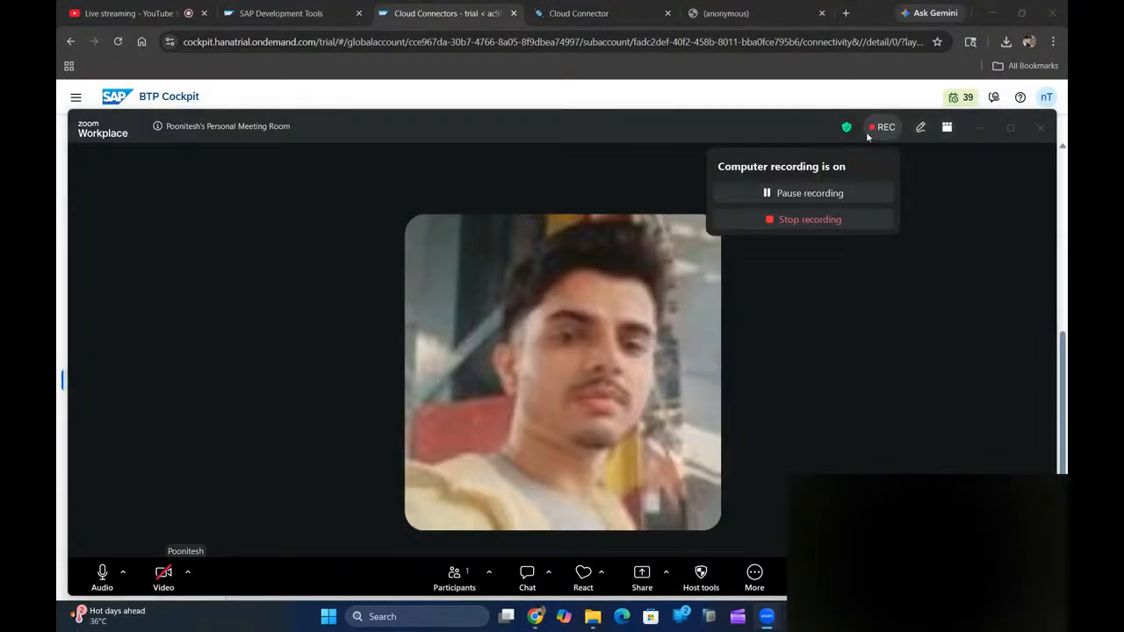
click(818, 220)
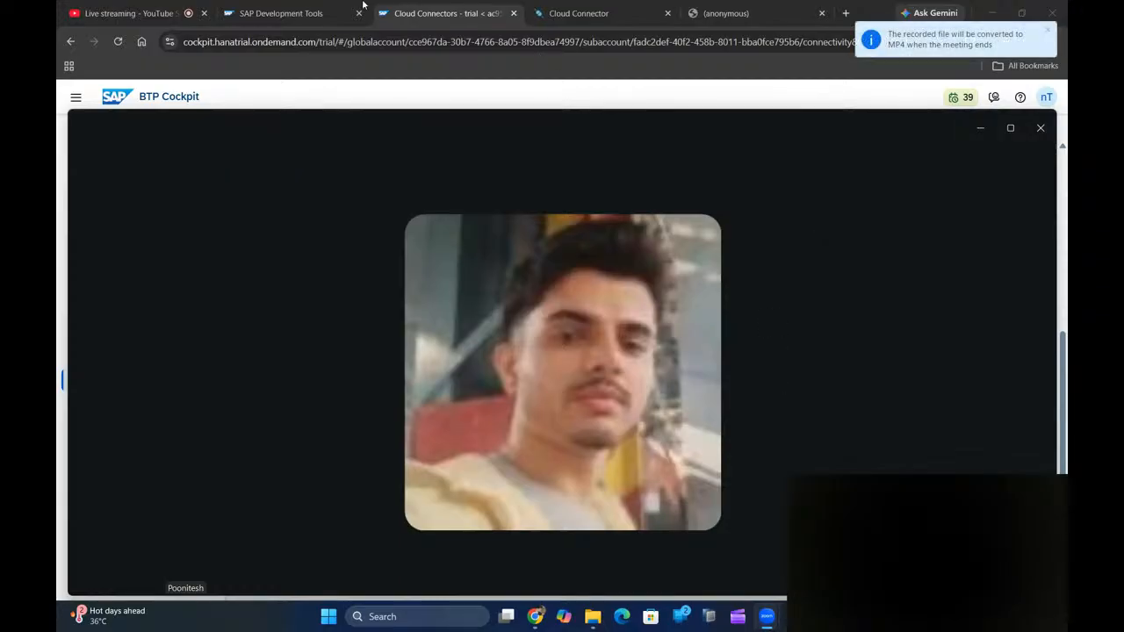
click(176, 12)
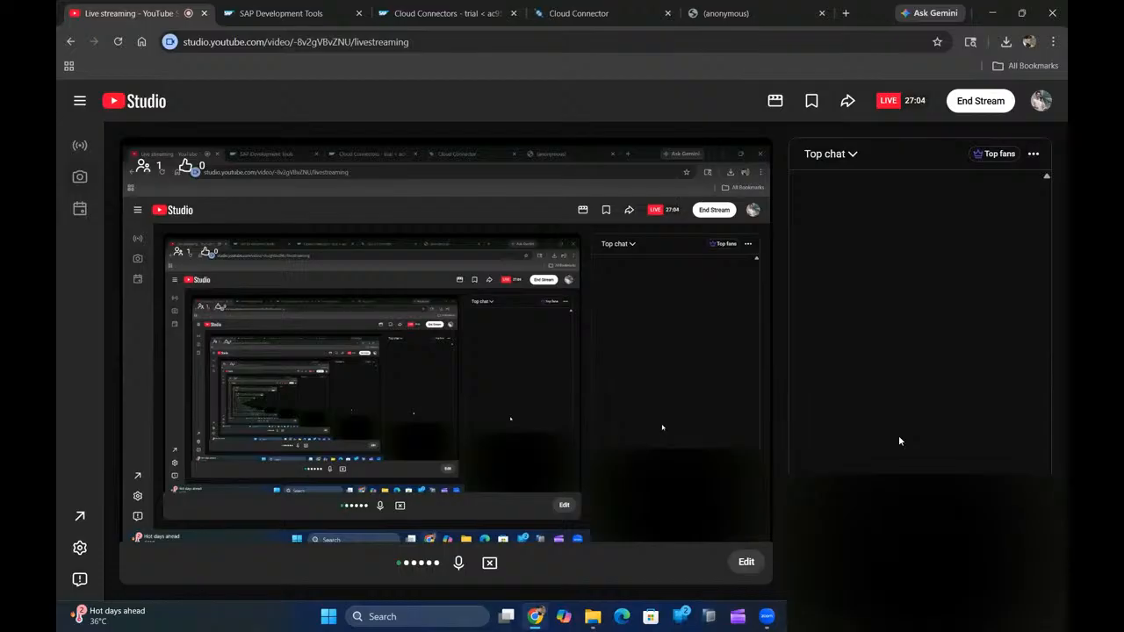
- Show SAP_S4HANA_Basis_Bootcamp_Outline_Updated.pdf scrolled to the top of page 1
click(629, 13)
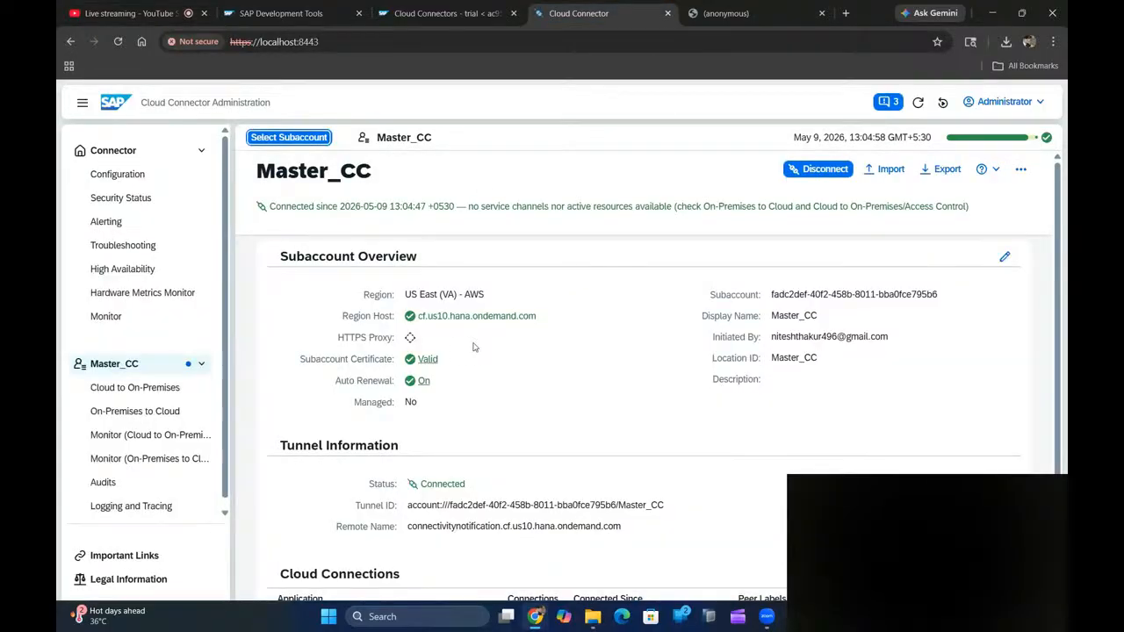
click(444, 13)
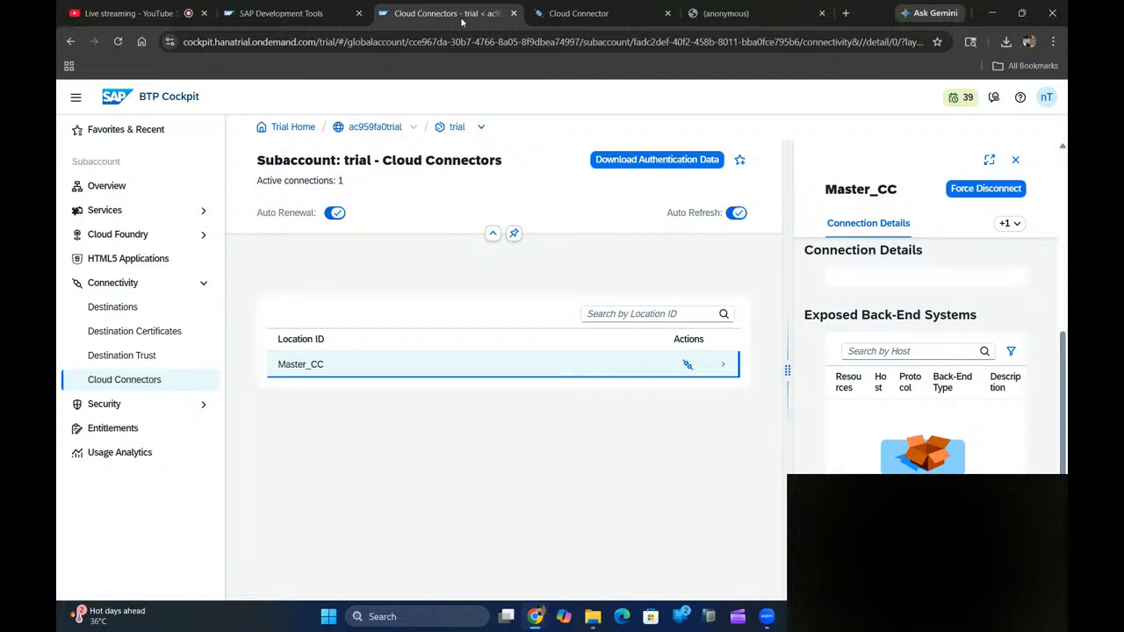
click(172, 8)
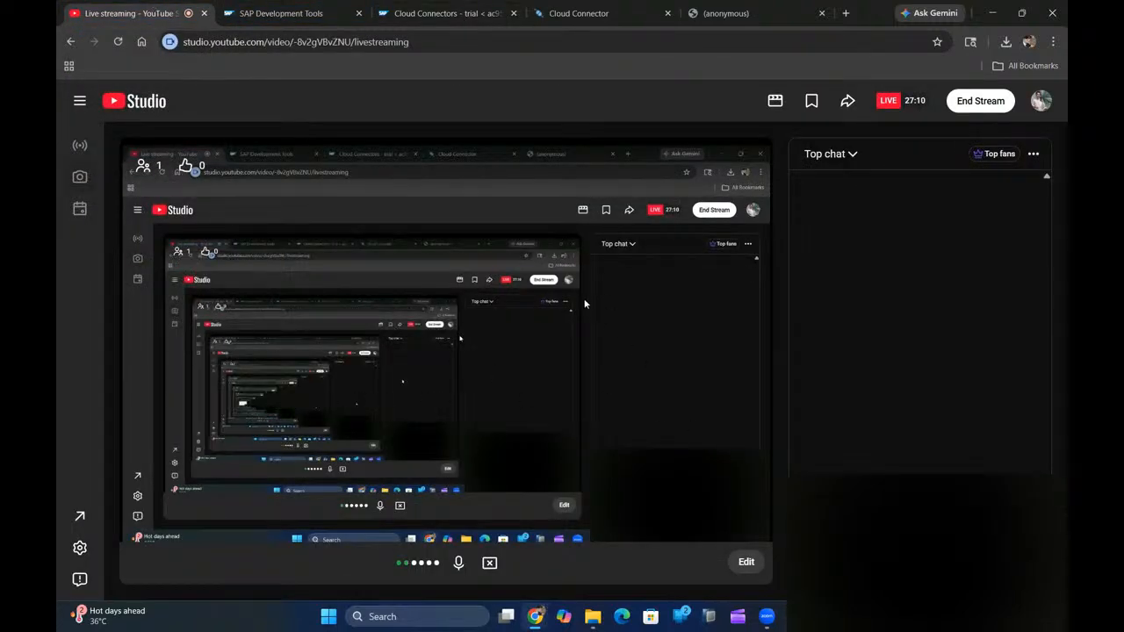
click(749, 13)
drag(1066, 301, 1054, 161)
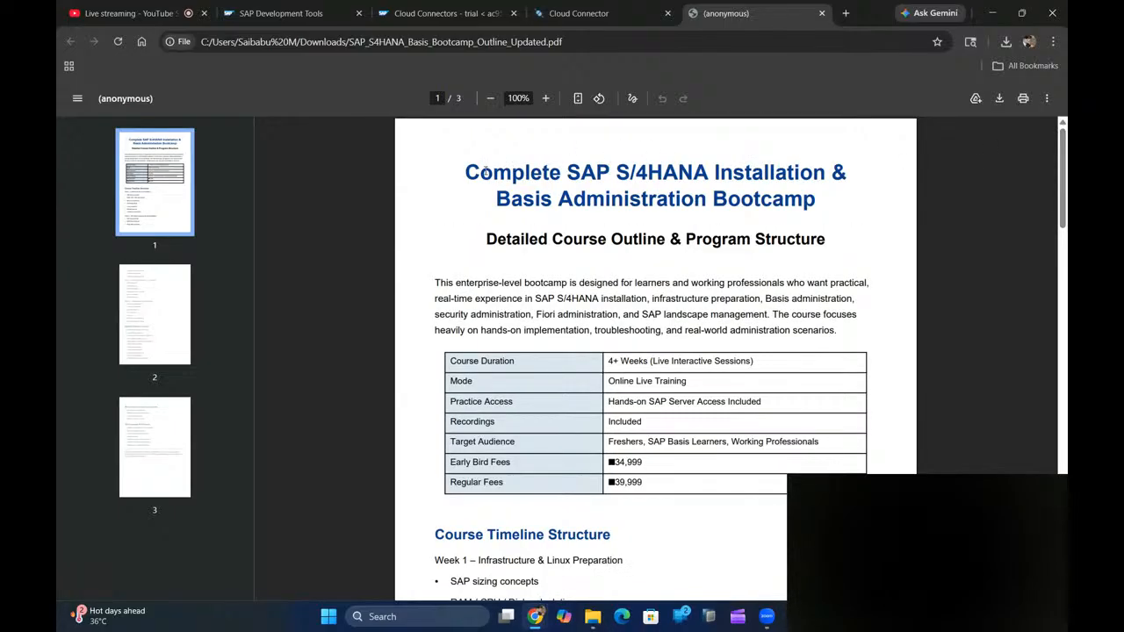